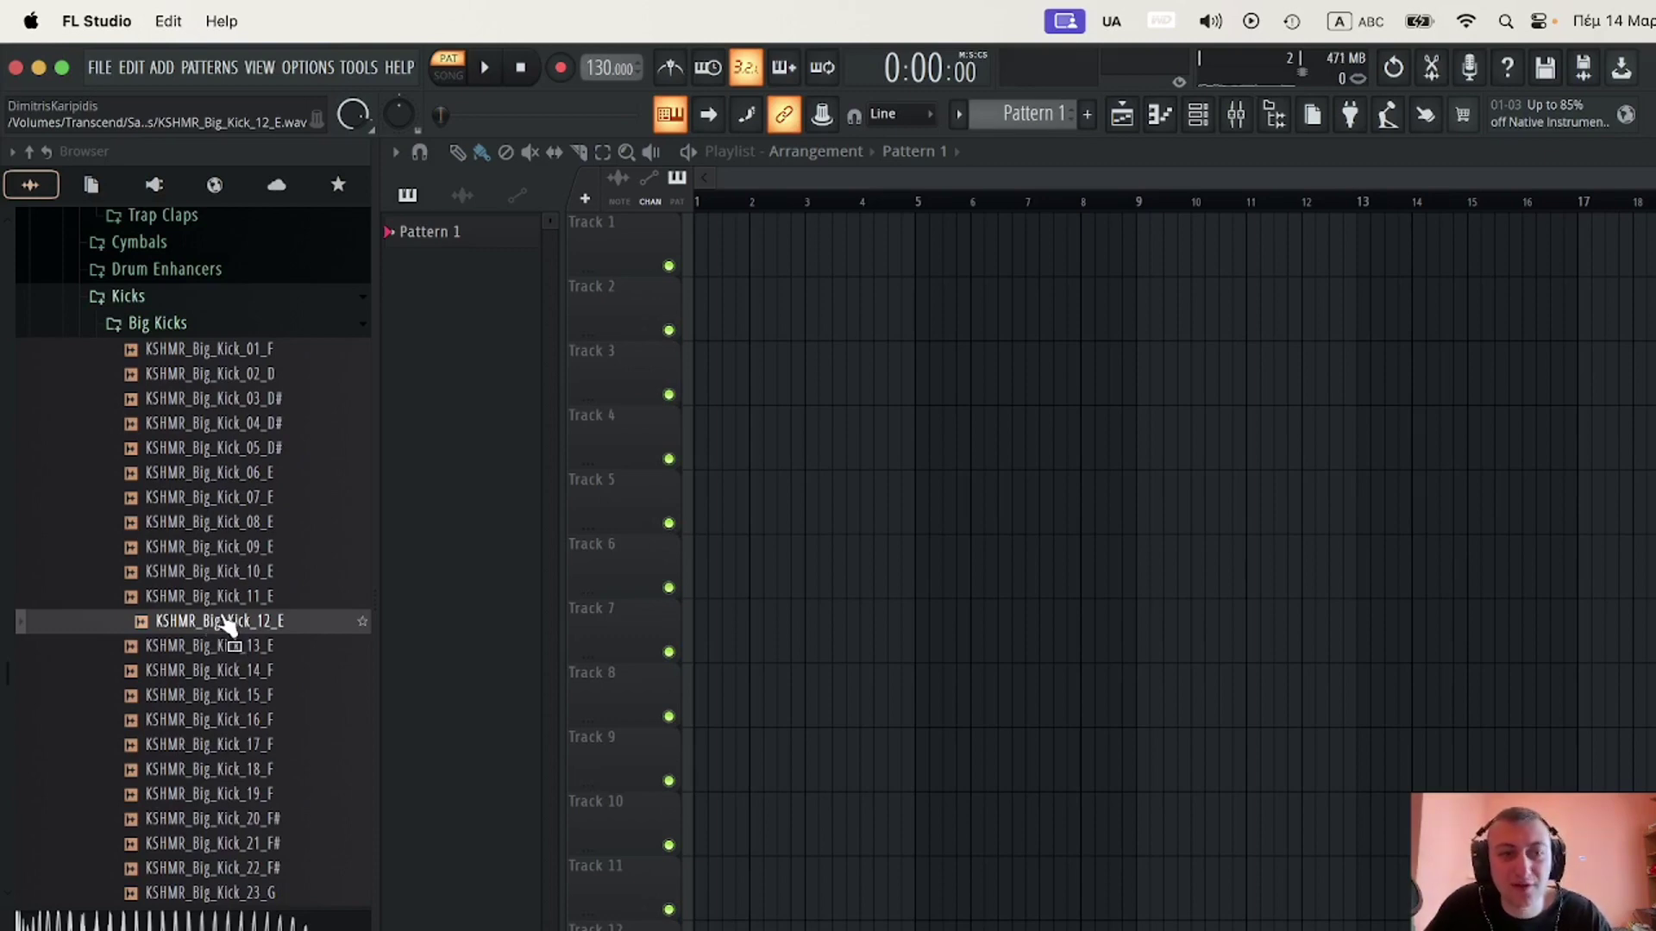
# - Fill Track 1 from bar 5 through bar 8 with KSHMR_Big_Kick_02_D, leaving the last beat empty
pyautogui.click(230, 620)
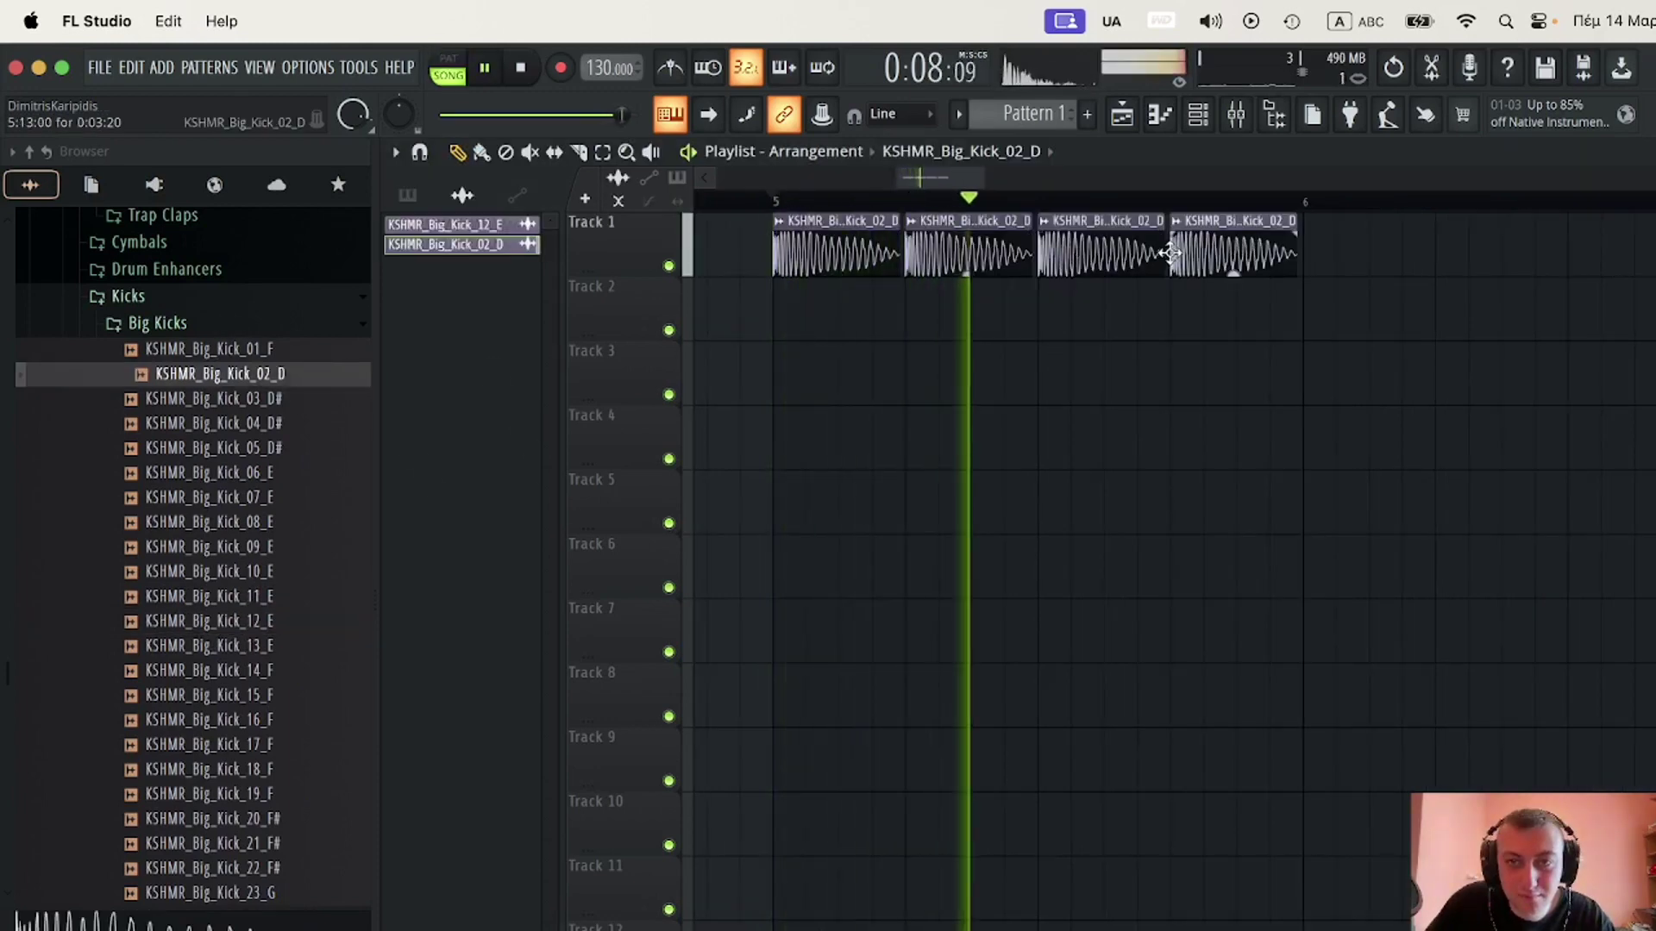
pyautogui.scroll(3, 1228, 273)
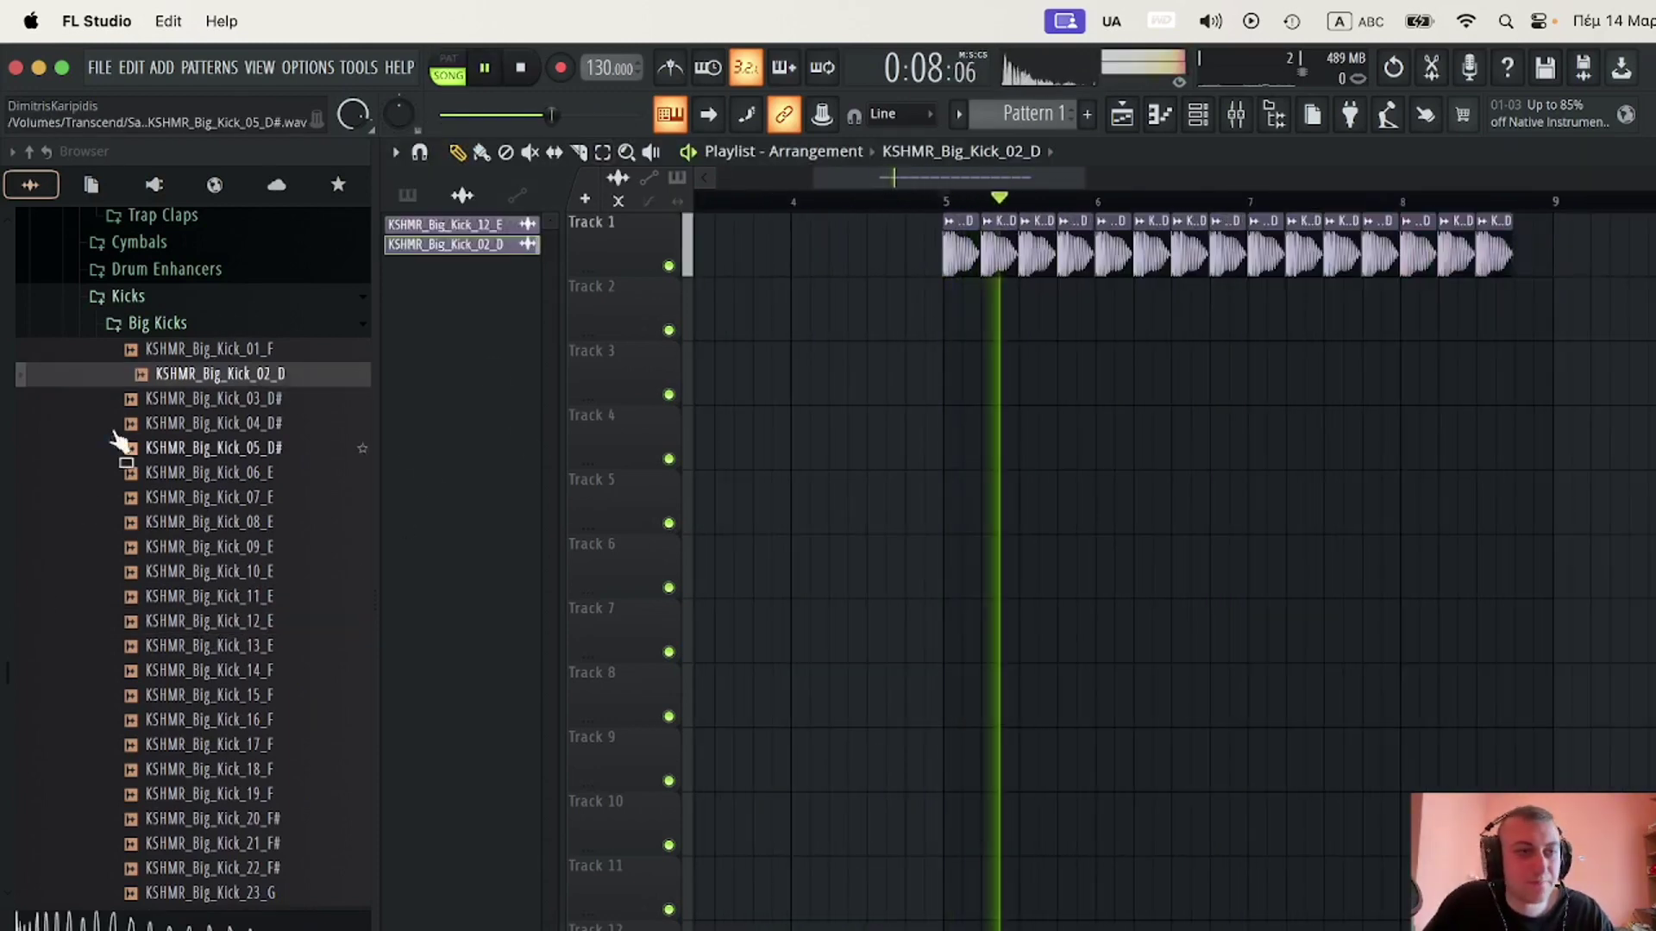
pyautogui.click(108, 324)
pyautogui.press('space')
# - Place KSHMR_Drop_Clap_01_126BPM on every beat of bars 9 and 10 on Track 2
pyautogui.scroll(5, 113, 345)
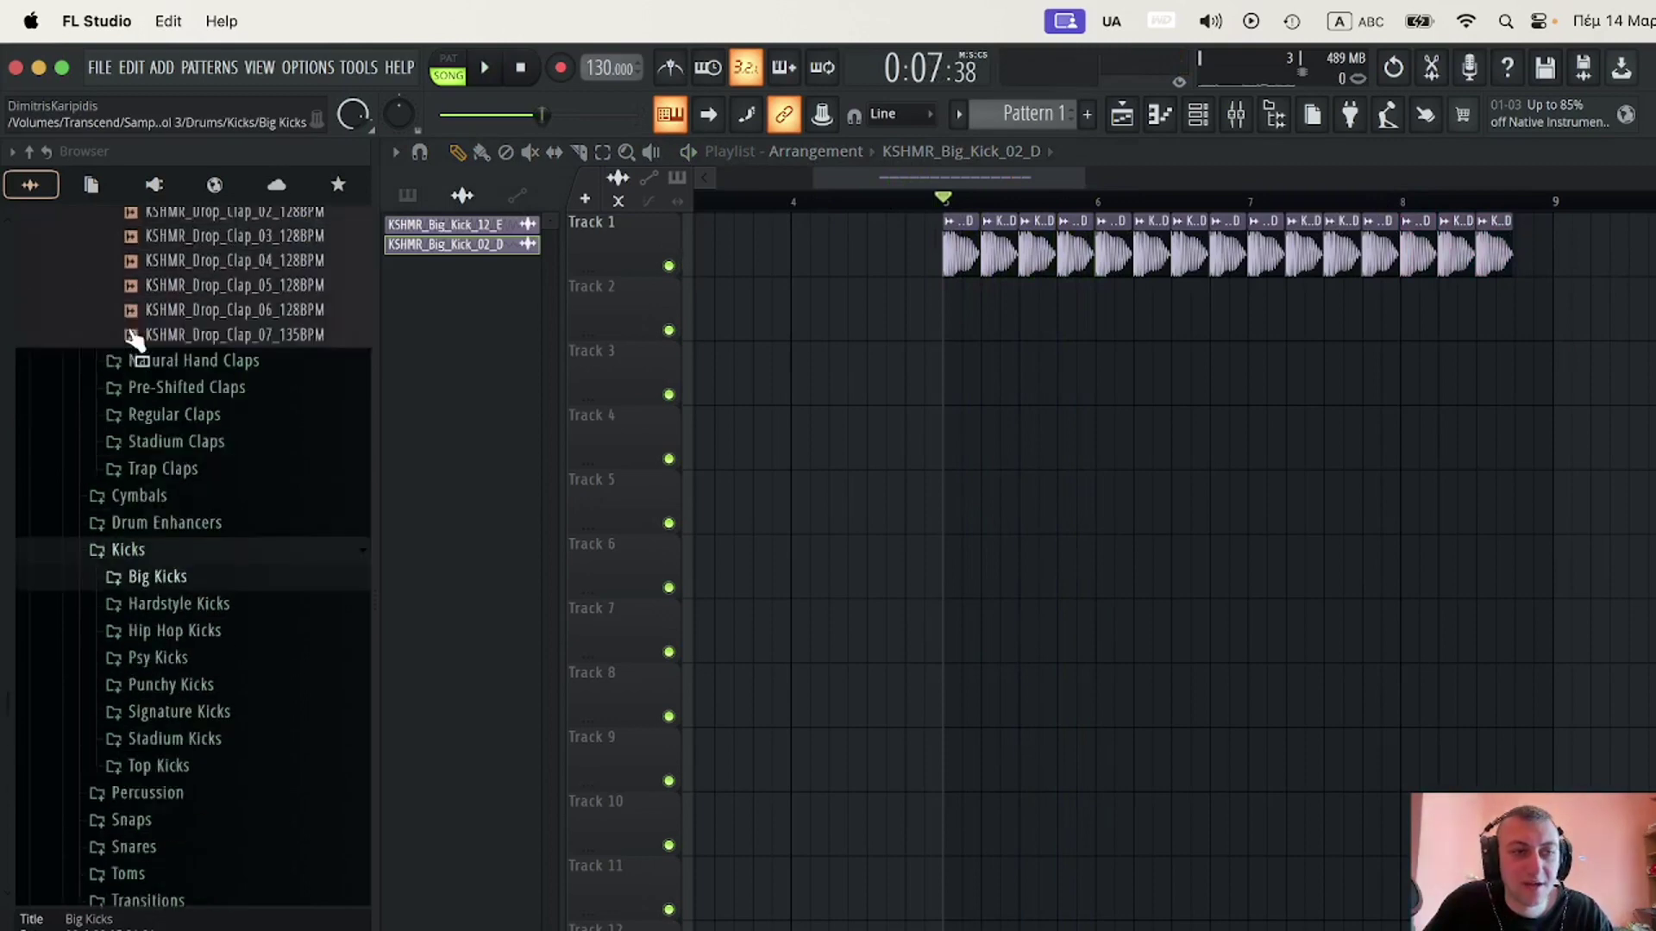
pyautogui.moveTo(192, 304); pyautogui.dragTo(1069, 317)
pyautogui.scroll(2, 209, 328)
pyautogui.click(209, 306)
pyautogui.click(136, 304)
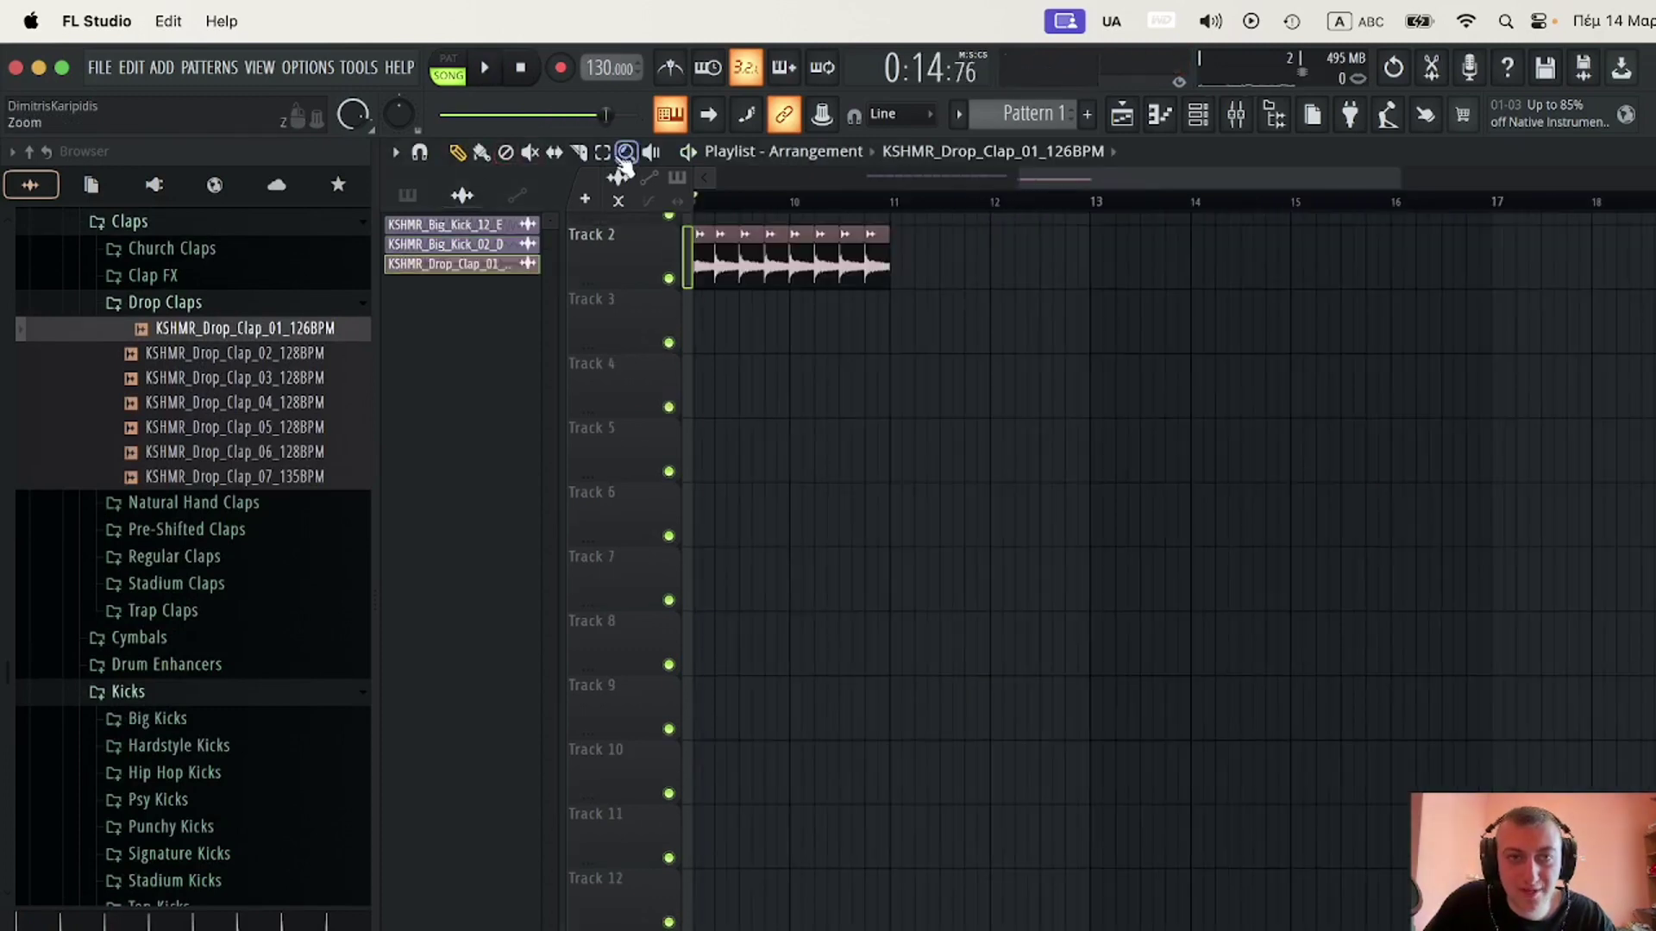
# - Duplicate the Track 2 claps from bars 9–10 into bars 11–12
pyautogui.click(602, 154)
pyautogui.hscroll(-3, 850, 267)
pyautogui.scroll(1, 850, 266)
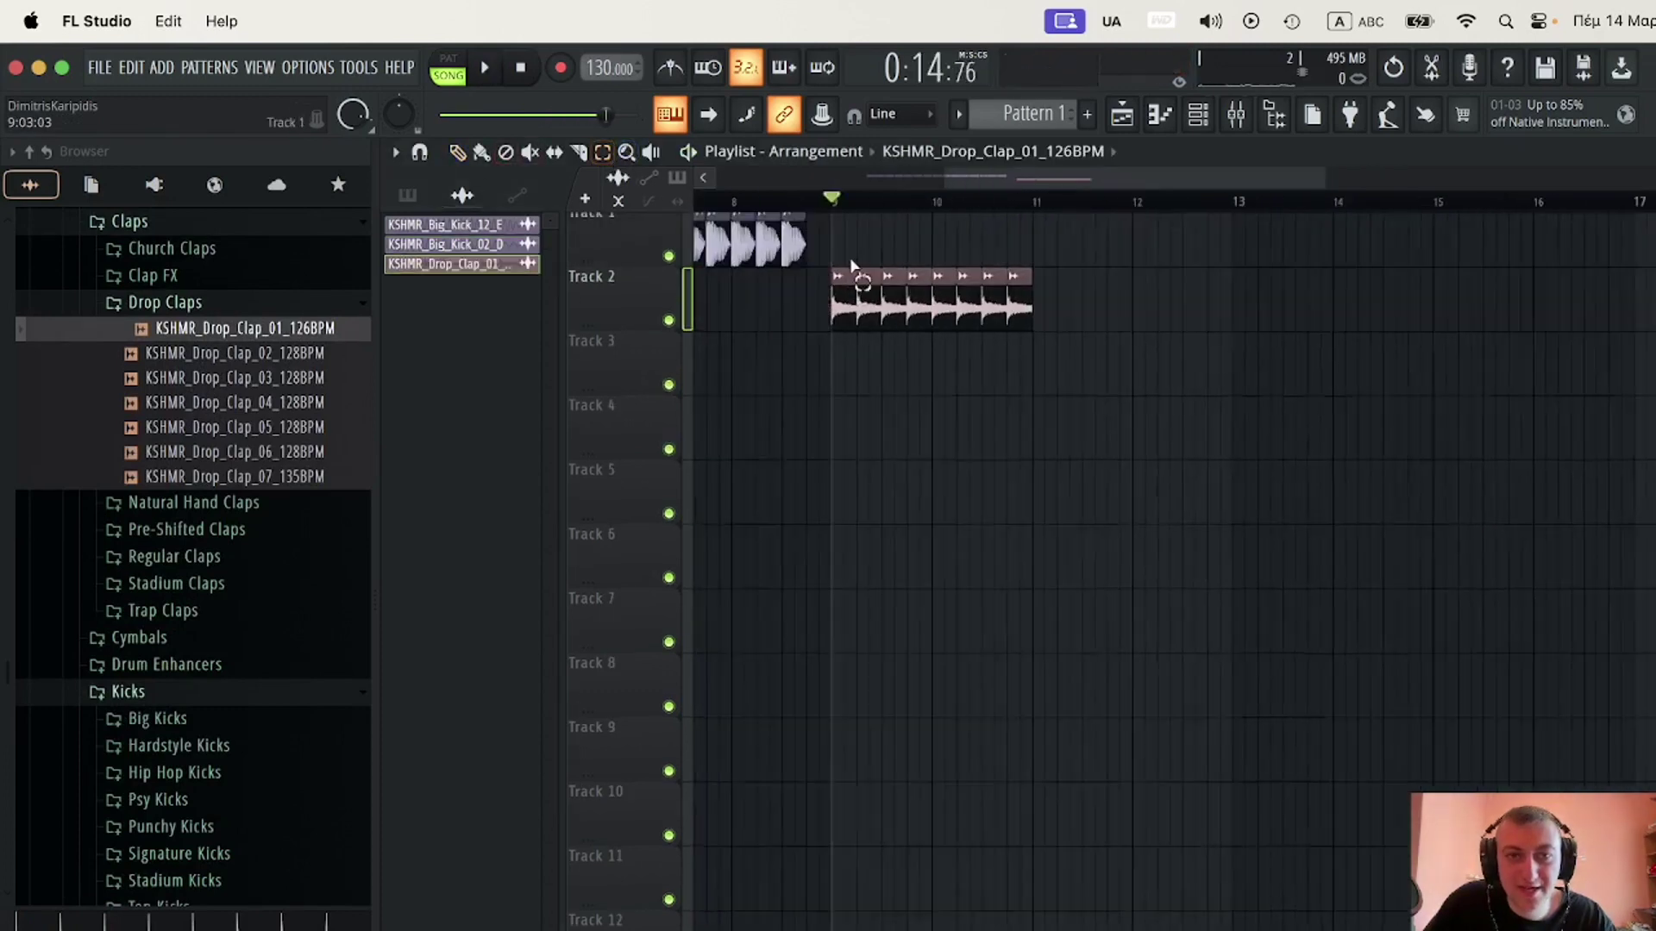
pyautogui.moveTo(1255, 402); pyautogui.dragTo(938, 328)
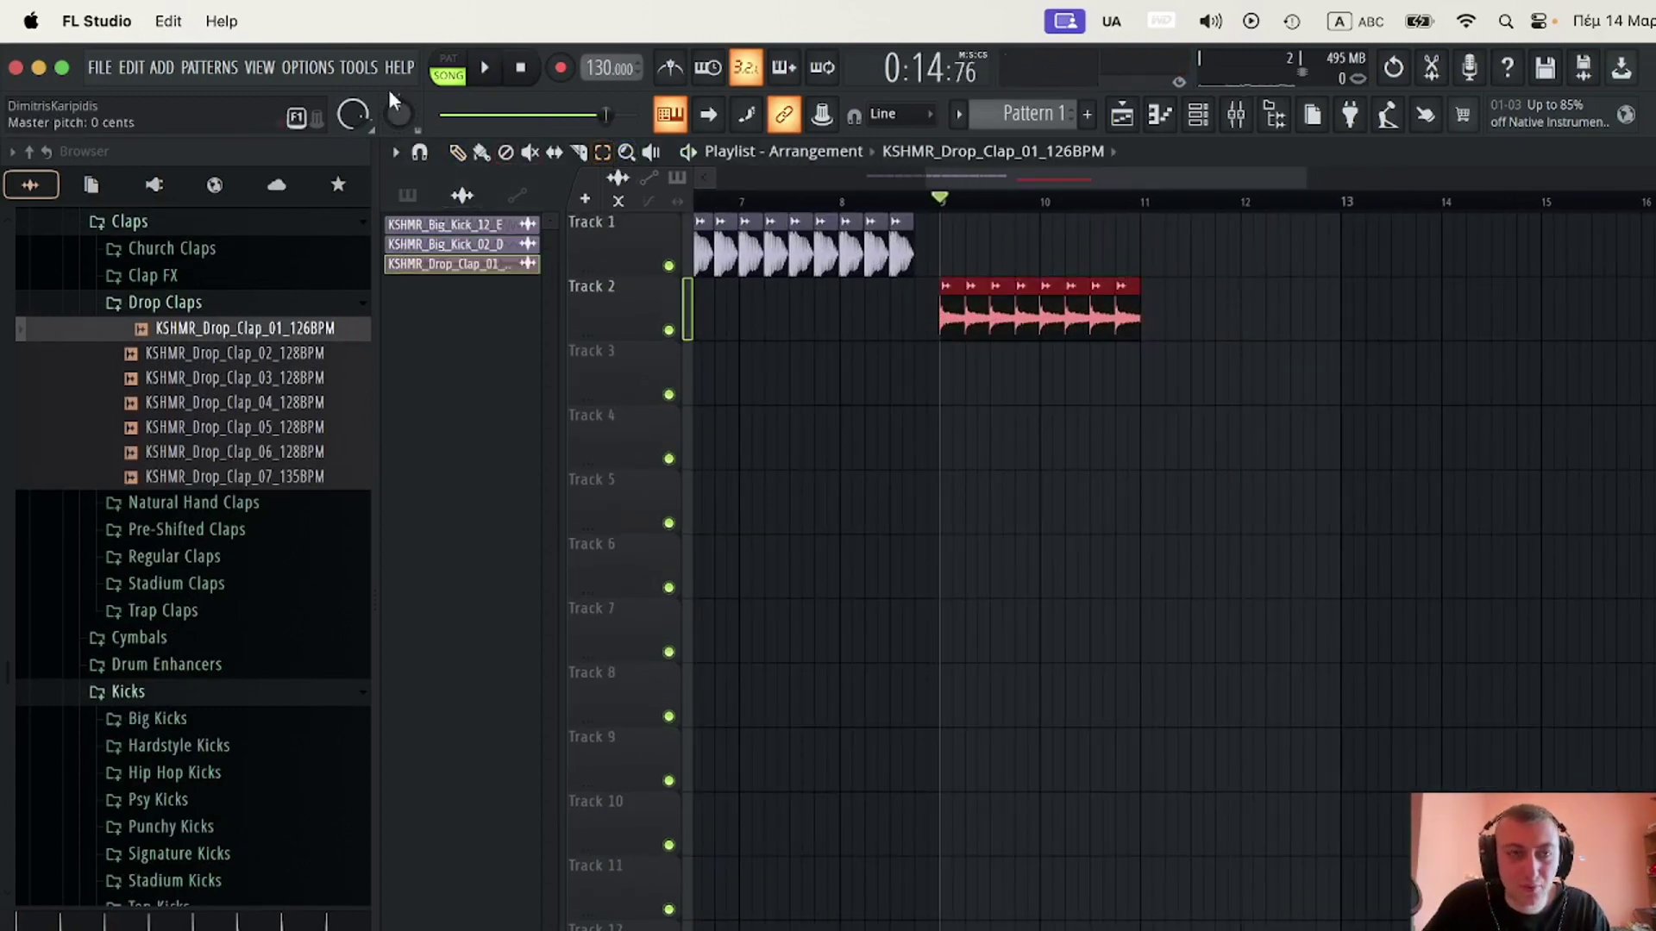
pyautogui.click(457, 153)
pyautogui.press('super+b')
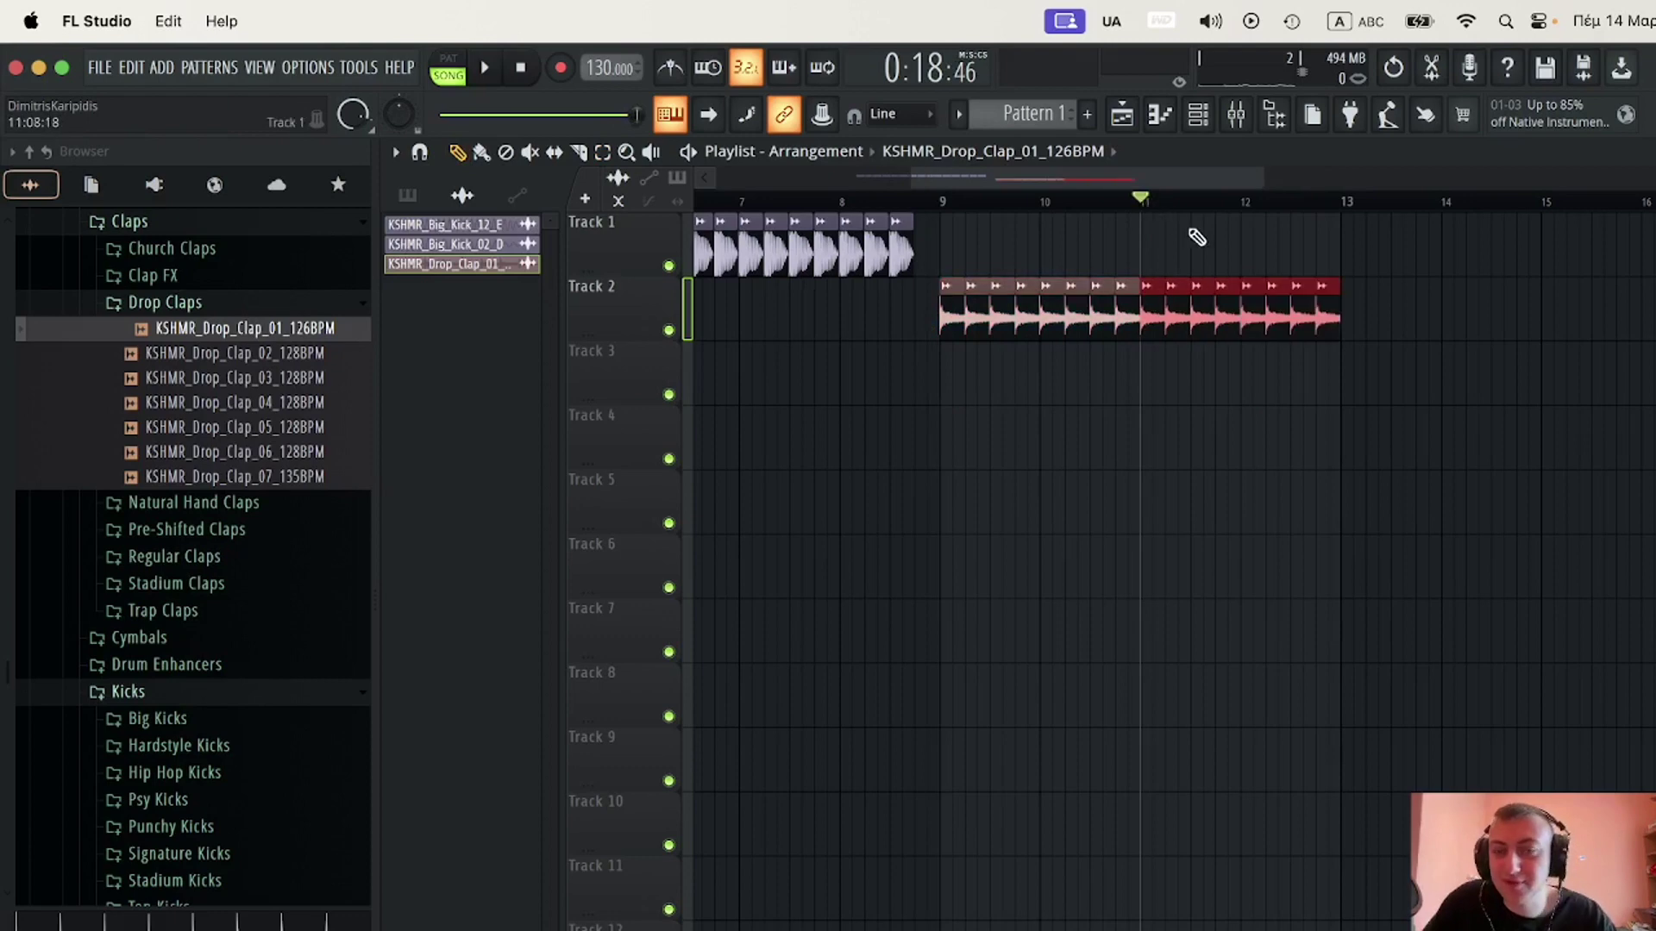
# - Duplicate the Track 1 kicks from bars 5–8 into bars 9–12
pyautogui.scroll(-5, 1197, 238)
pyautogui.click(603, 153)
pyautogui.doubleClick(649, 231)
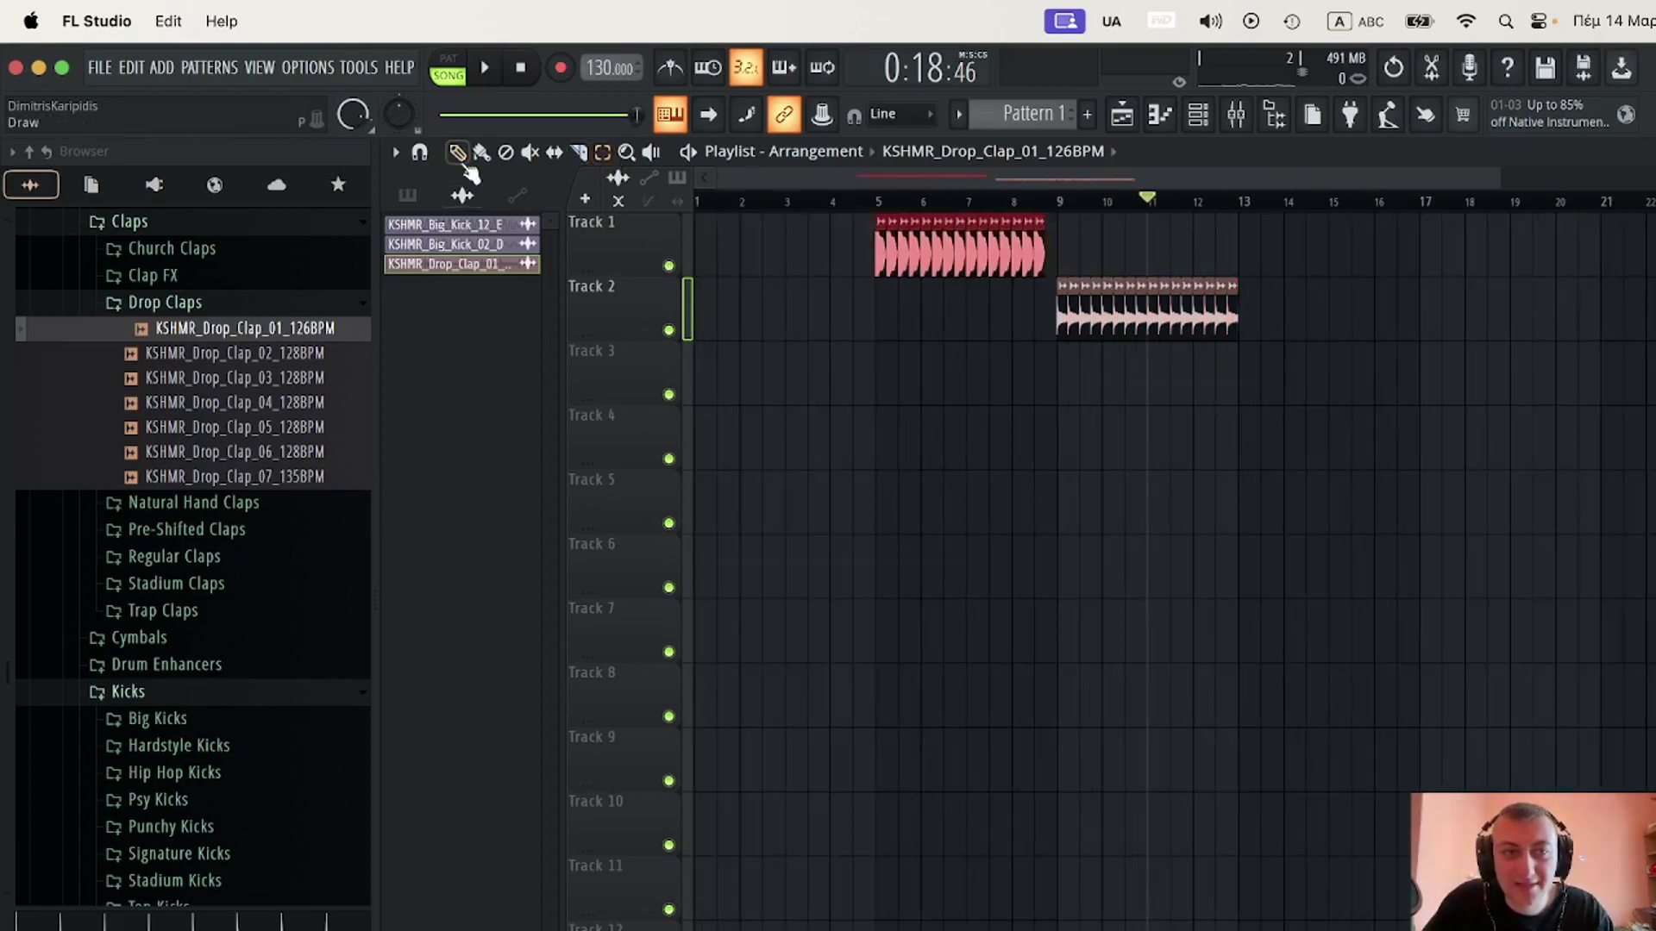
pyautogui.press('super+b')
# - Duplicate all kicks and claps from bars 5–12 into bars 13–20
pyautogui.scroll(-2, 1186, 207)
pyautogui.moveTo(1259, 366); pyautogui.dragTo(836, 250)
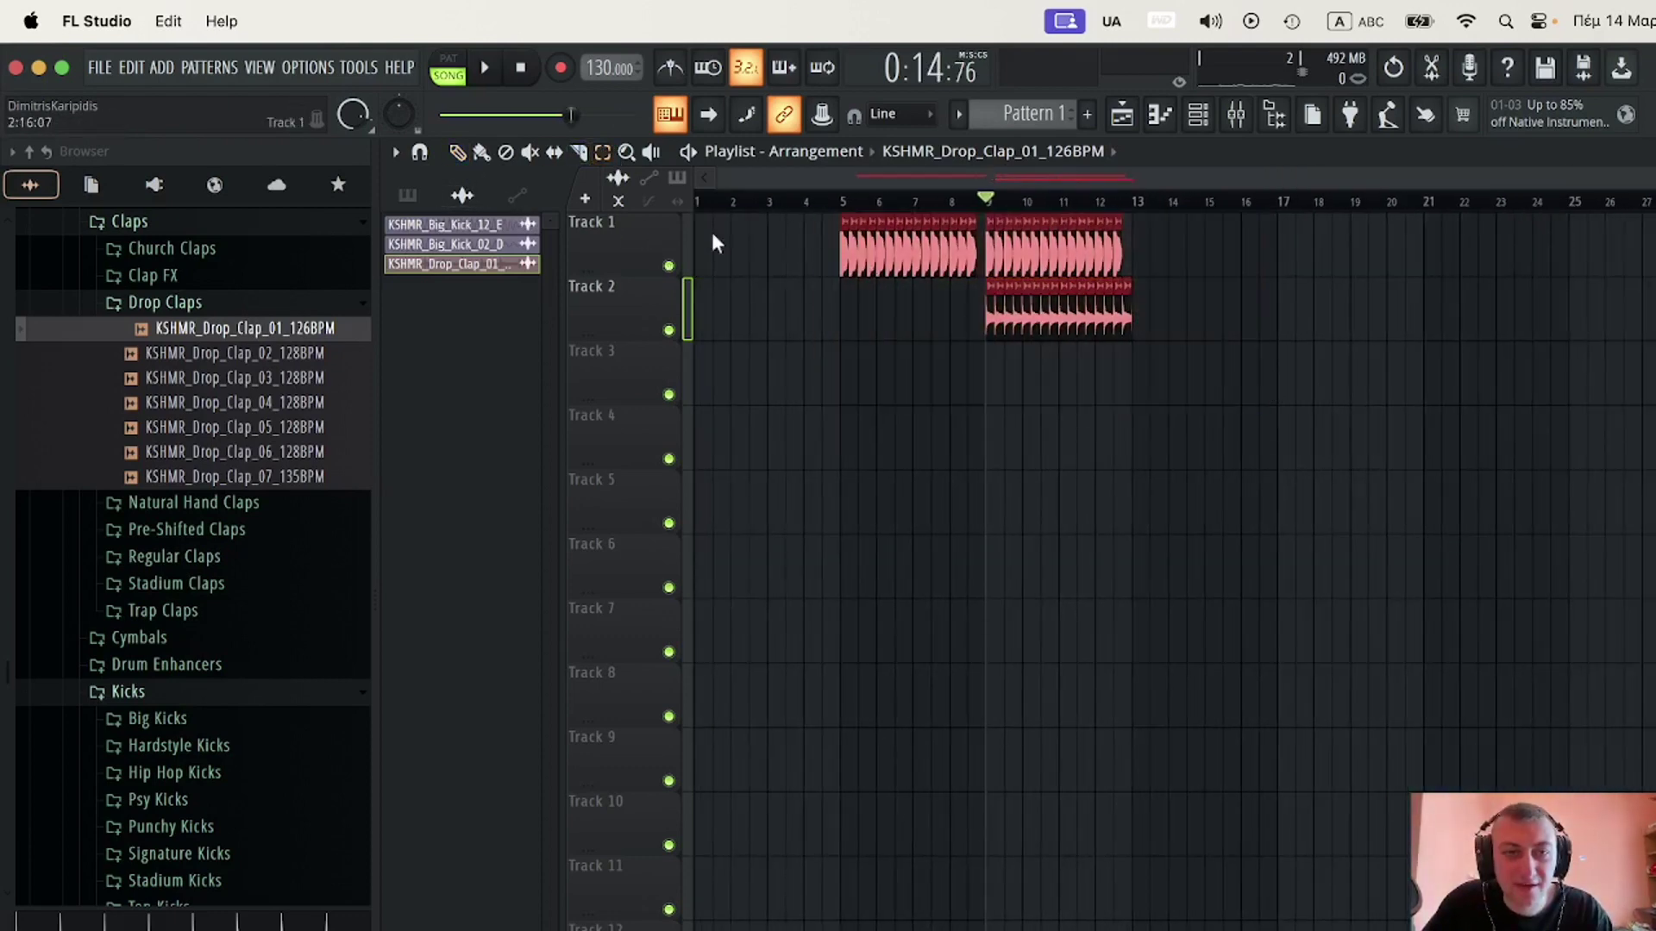
pyautogui.click(1142, 204)
pyautogui.press('super+b')
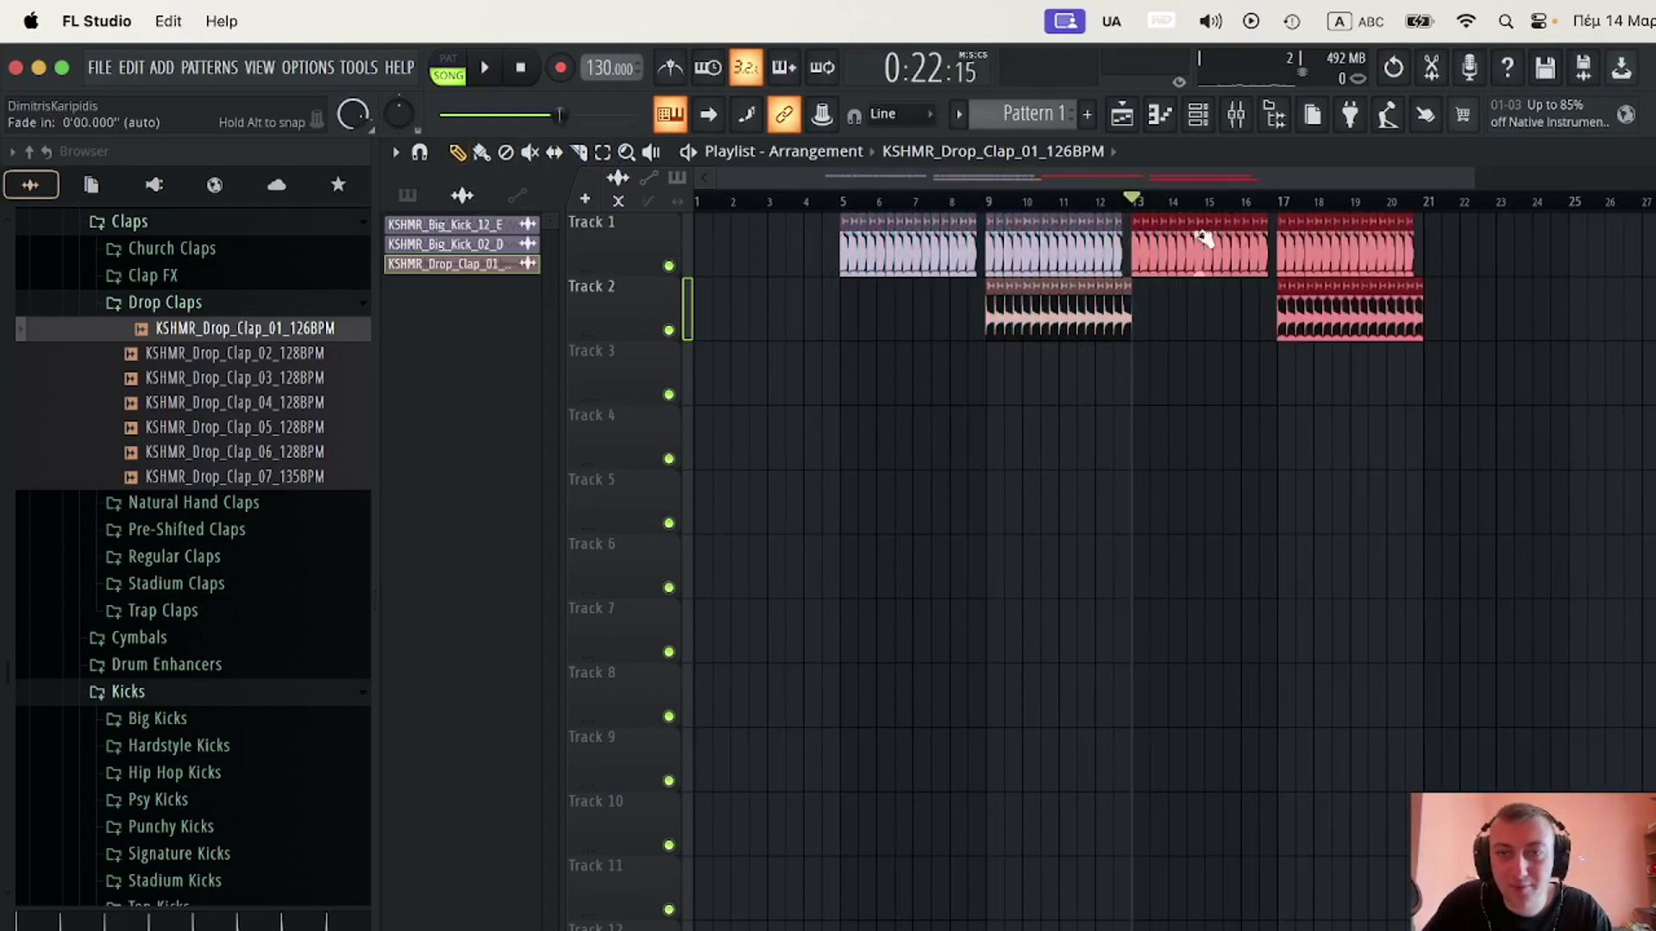
# - Duplicate the claps from bars 9–12 into bars 13–16 on Track 2, and clear the kicks and claps in bars 12 and 20
pyautogui.scroll(2, 1252, 241)
pyautogui.press('super+d')
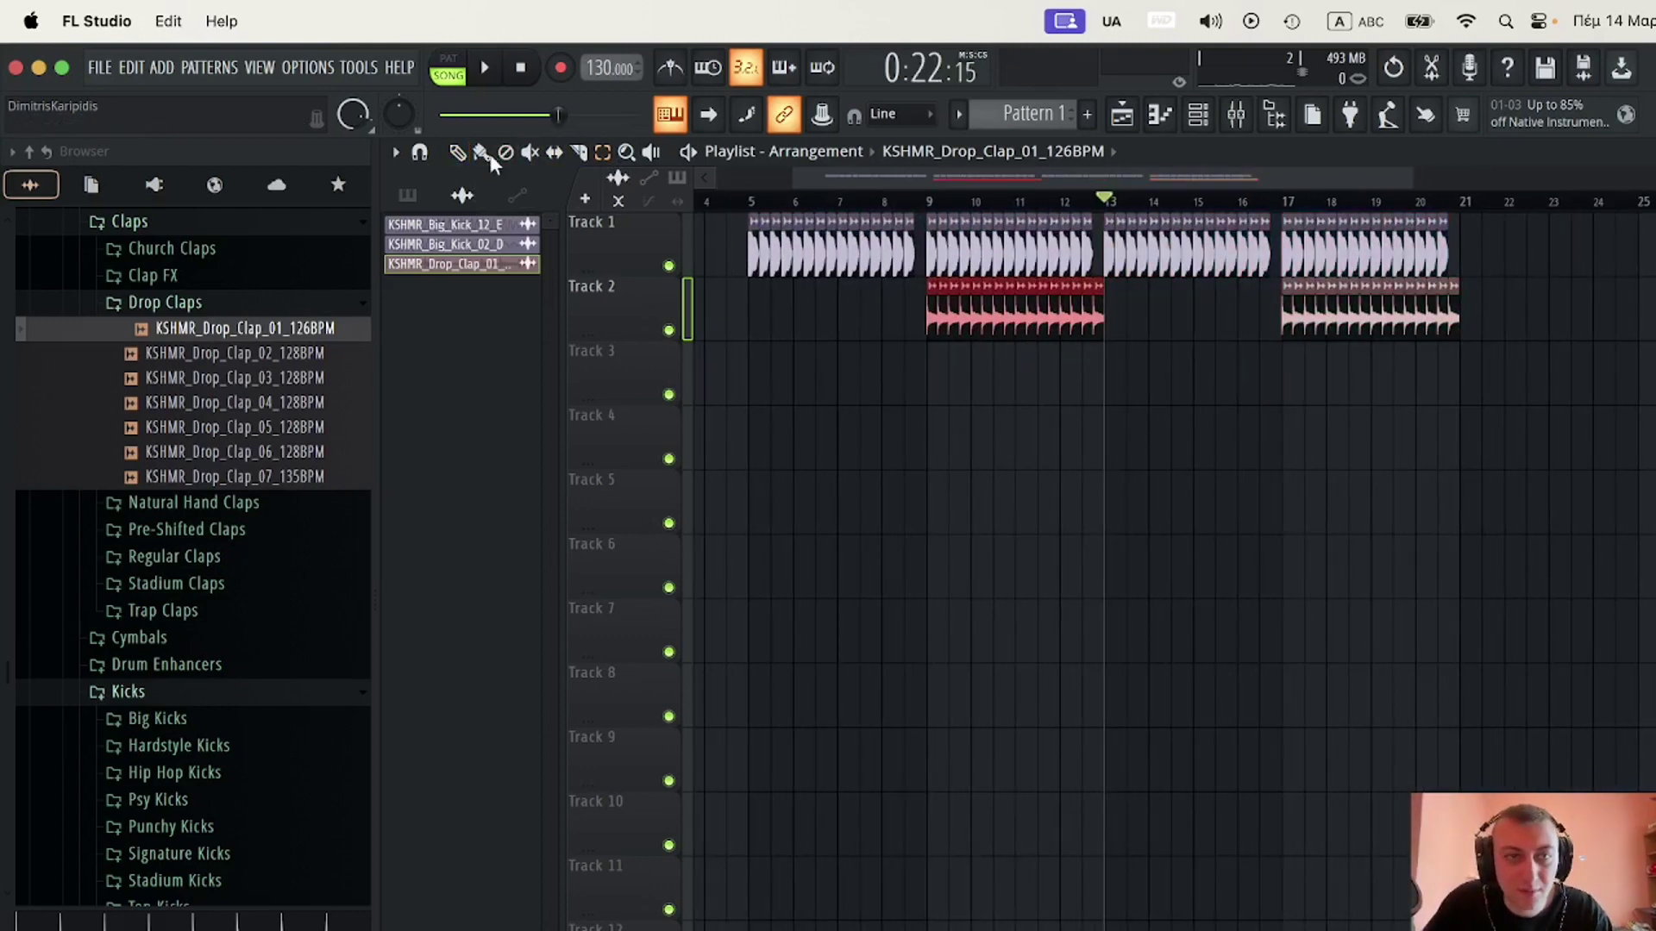
pyautogui.press('super+b')
pyautogui.scroll(2, 1245, 242)
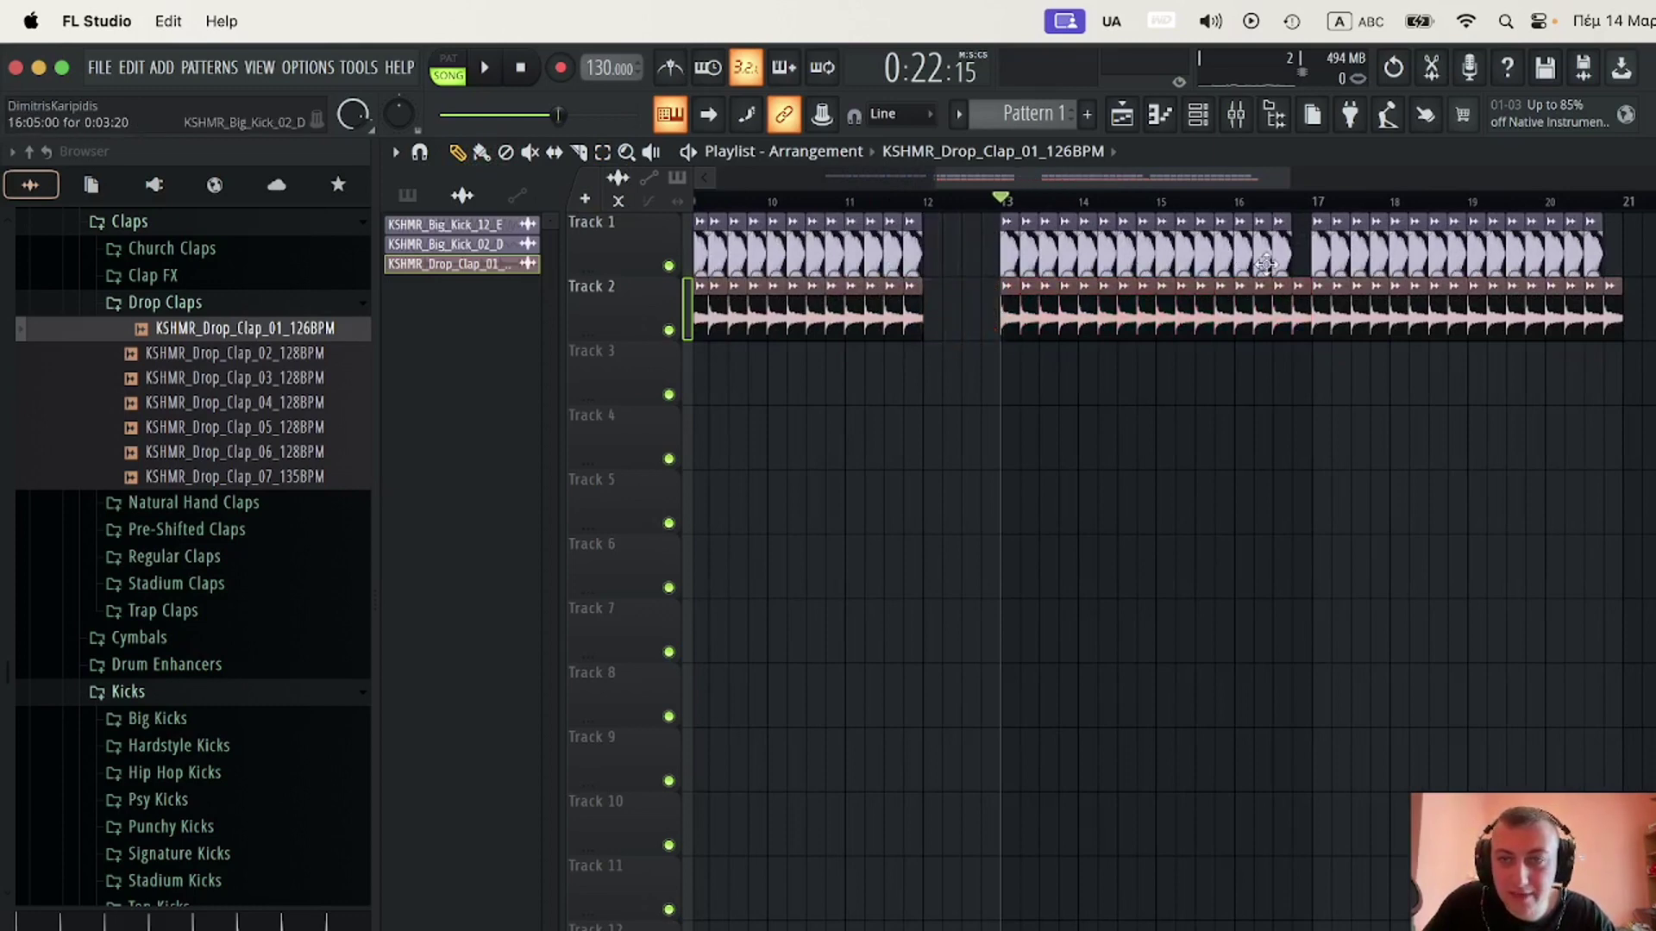
# - Play the drum arrangement from bar 13, and again from bar 5
pyautogui.press('space')
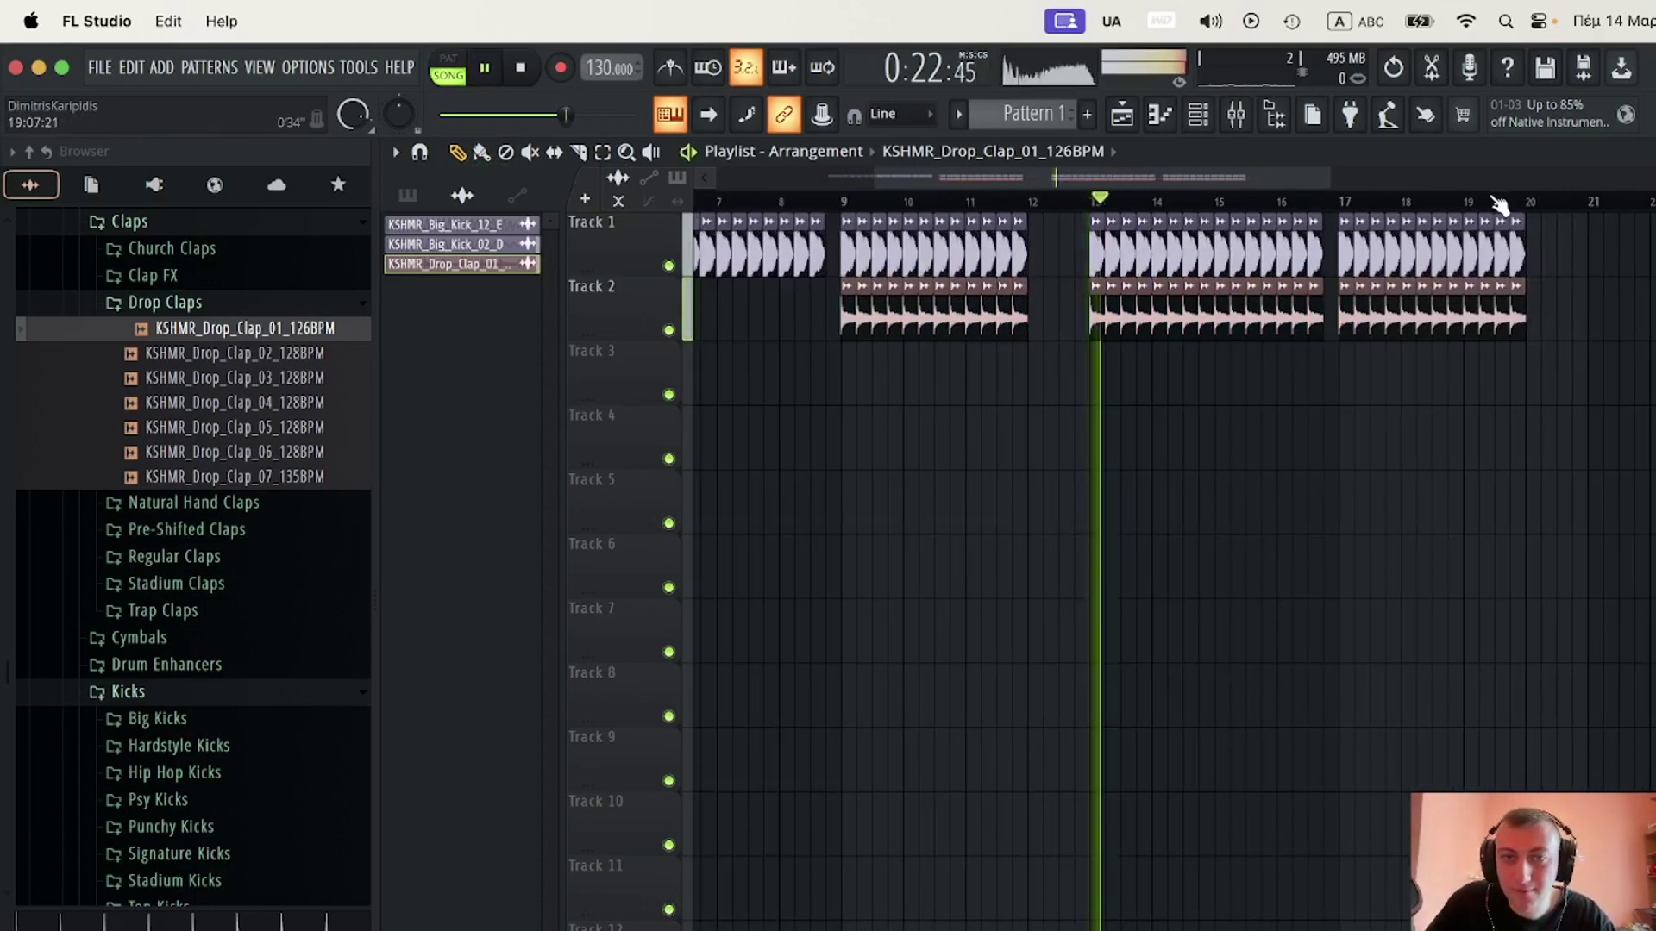
pyautogui.hscroll(-5, 1497, 203)
pyautogui.scroll(-2, 1293, 181)
pyautogui.press('space')
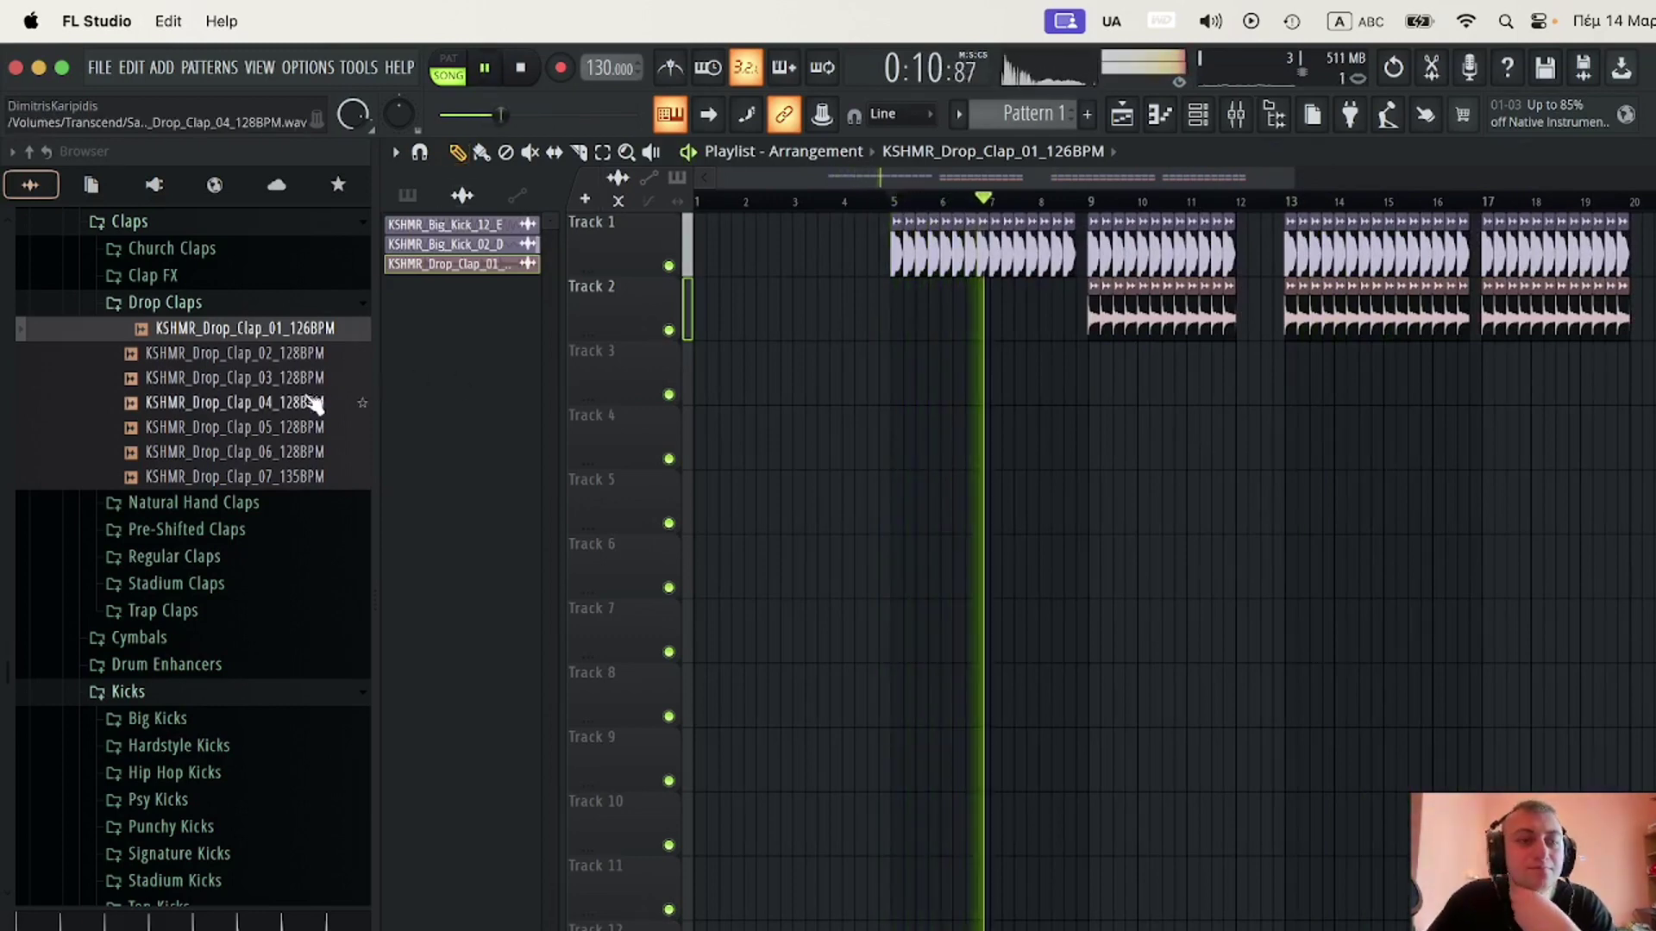
# - Browse the KSHMR Vol 3 drum folders for percussion samples, including Percussion High, while the arrangement plays
pyautogui.scroll(4, 234, 485)
pyautogui.scroll(-11, 230, 457)
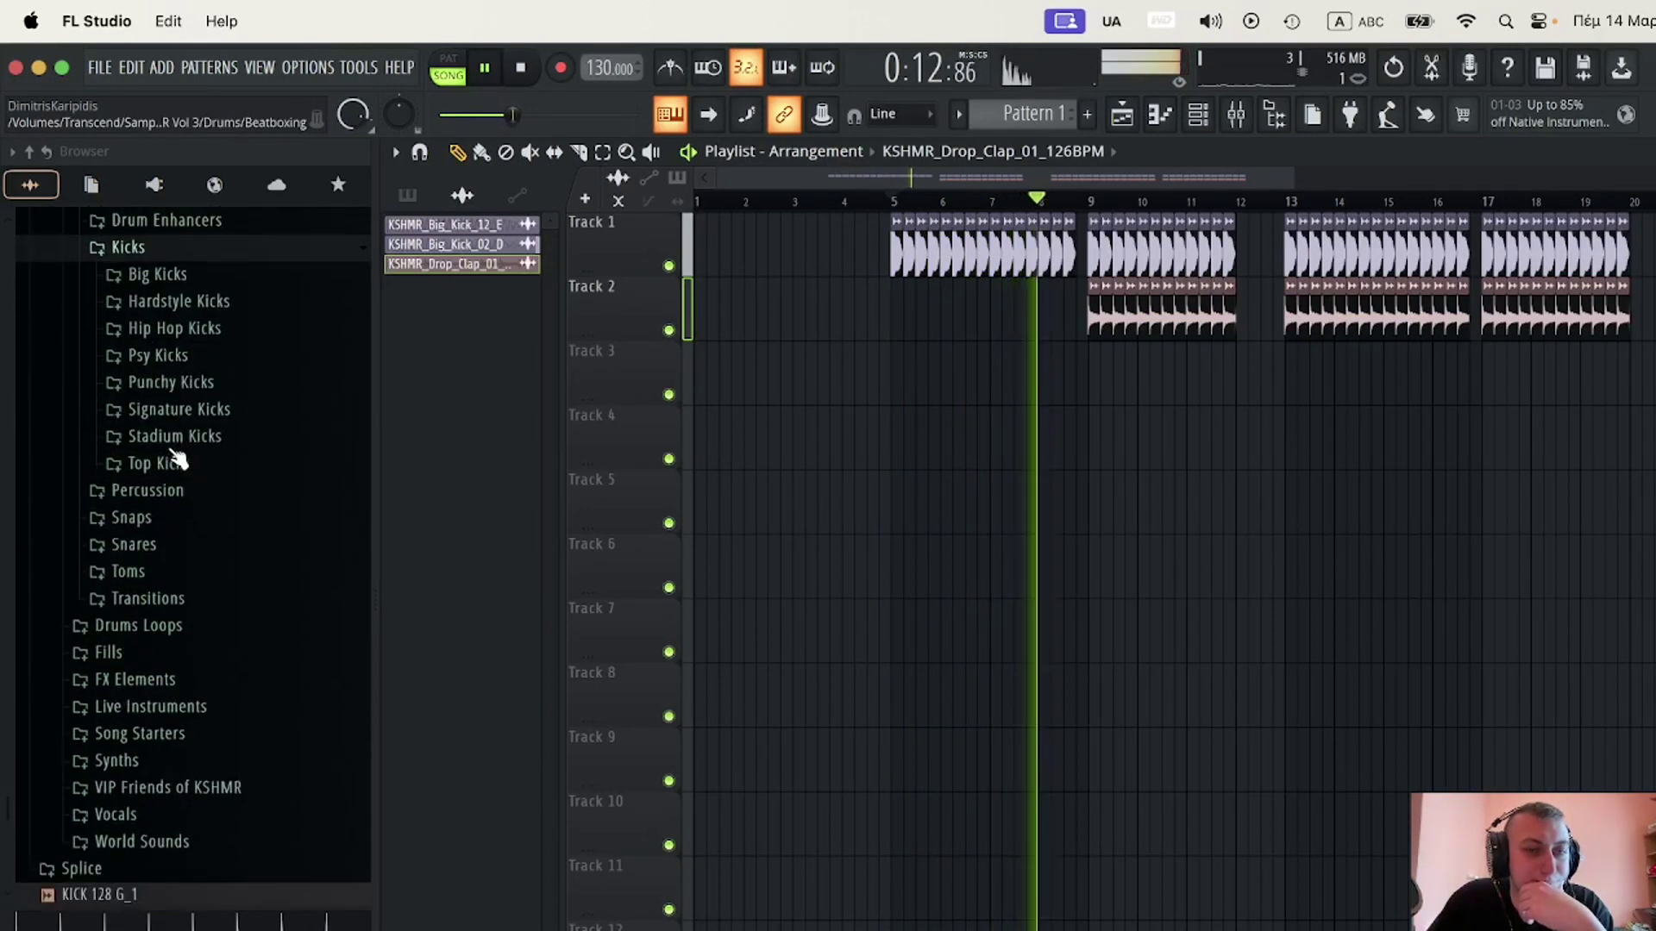
pyautogui.scroll(3, 156, 544)
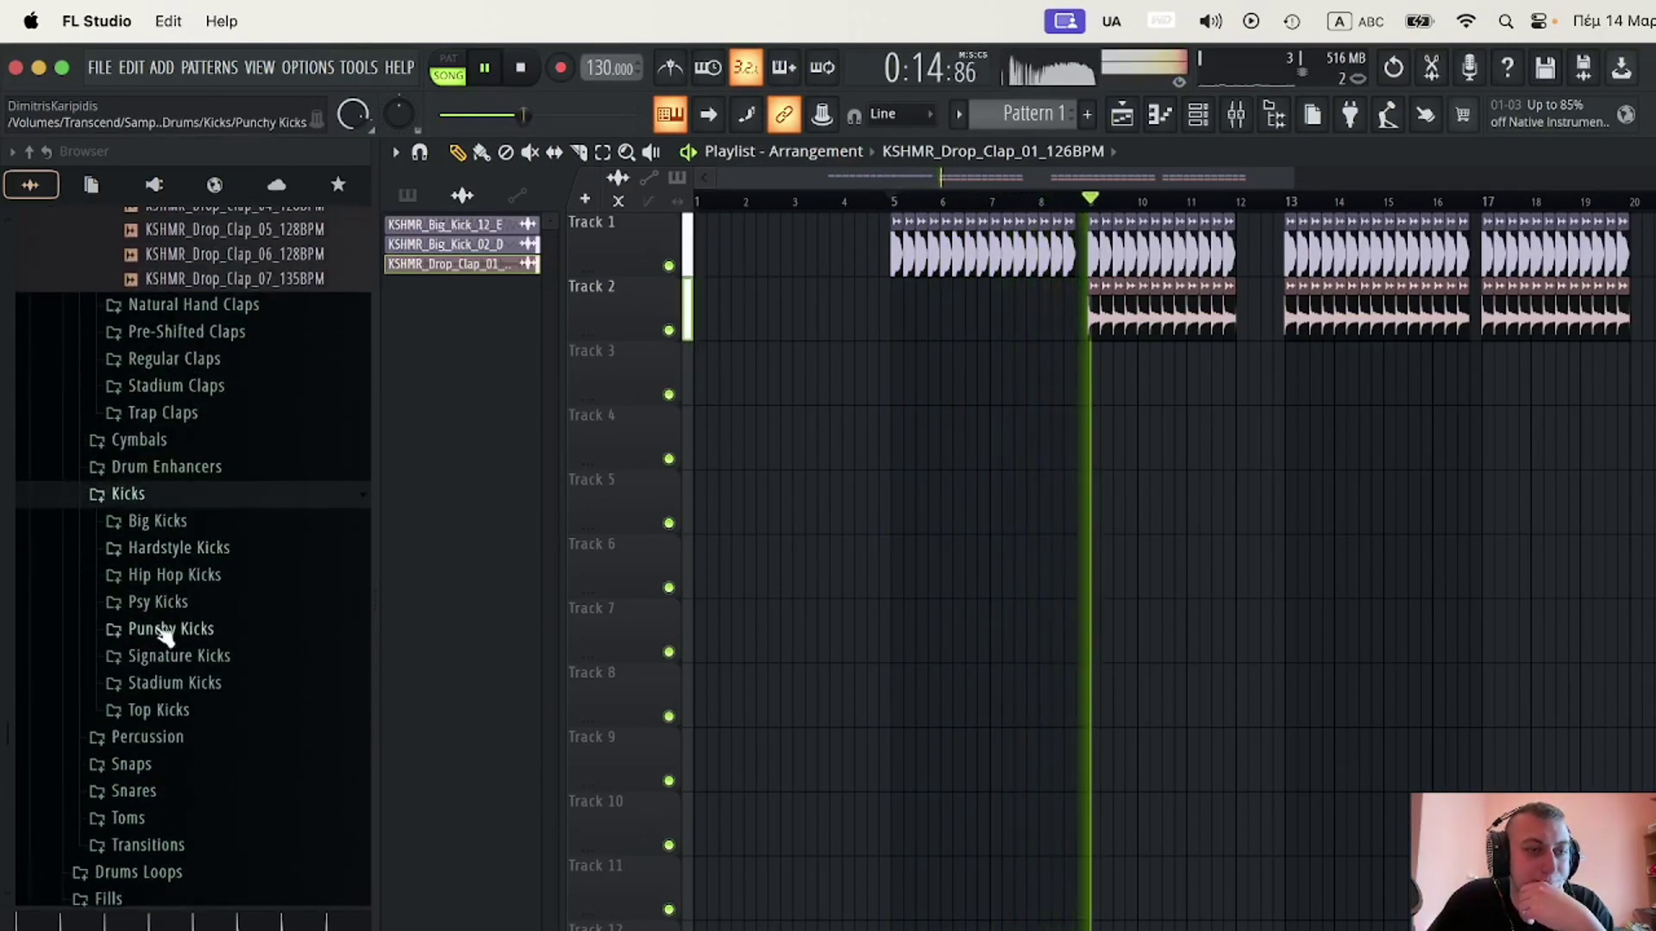
pyautogui.scroll(-1, 147, 716)
pyautogui.click(130, 638)
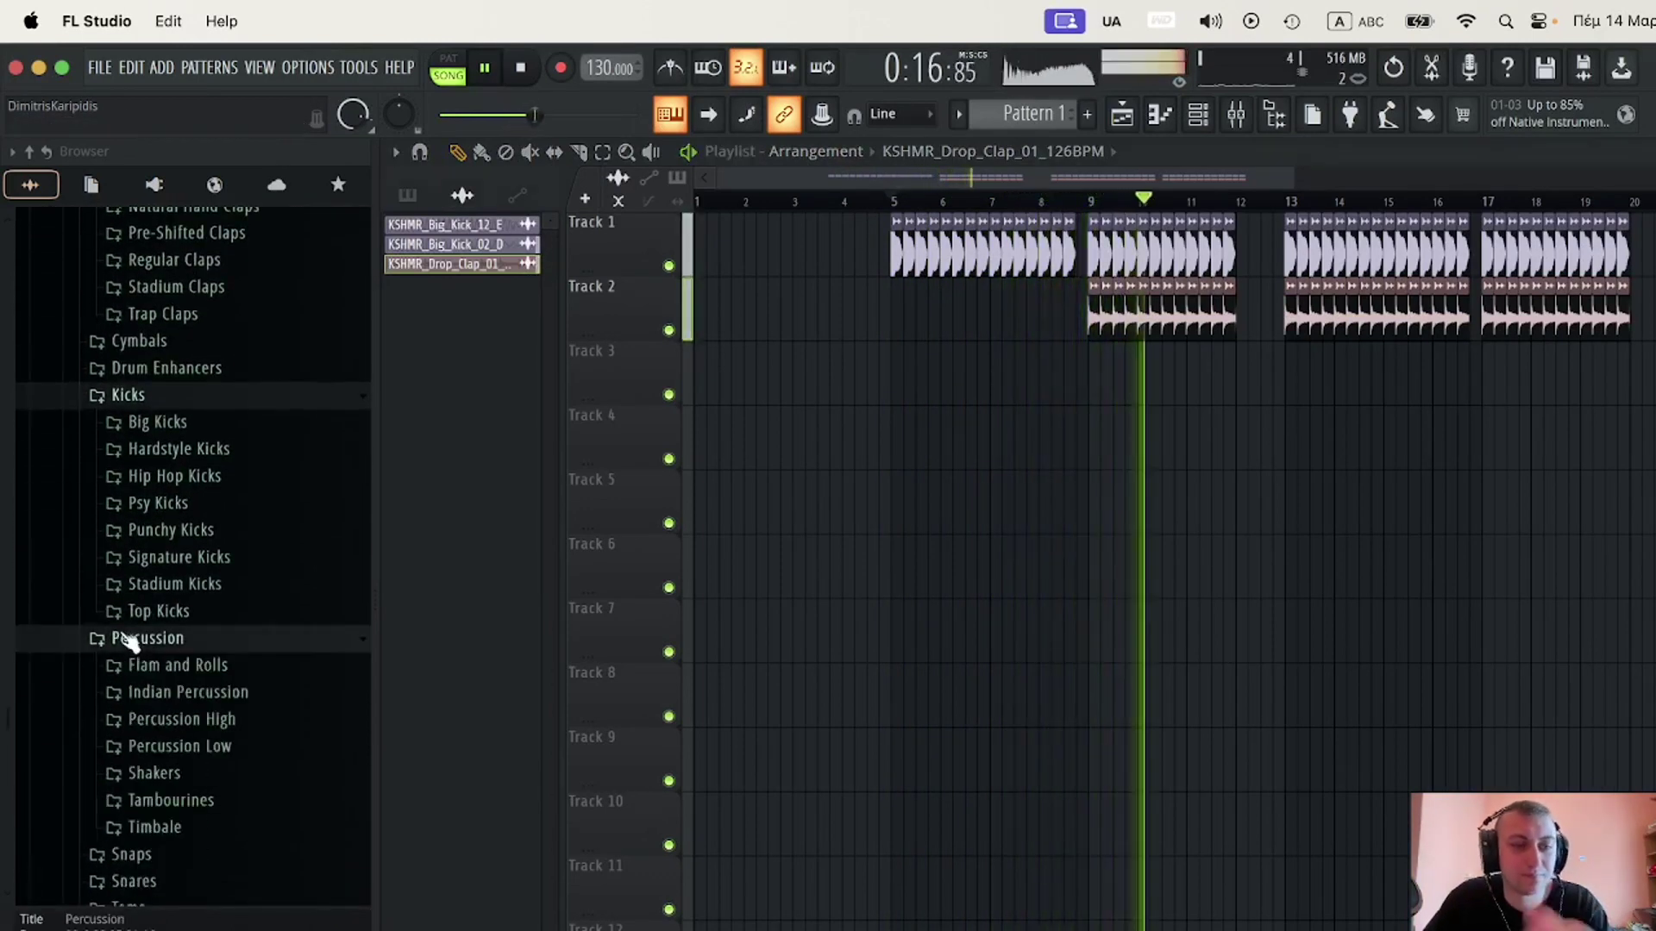
pyautogui.click(207, 720)
pyautogui.scroll(5, 117, 379)
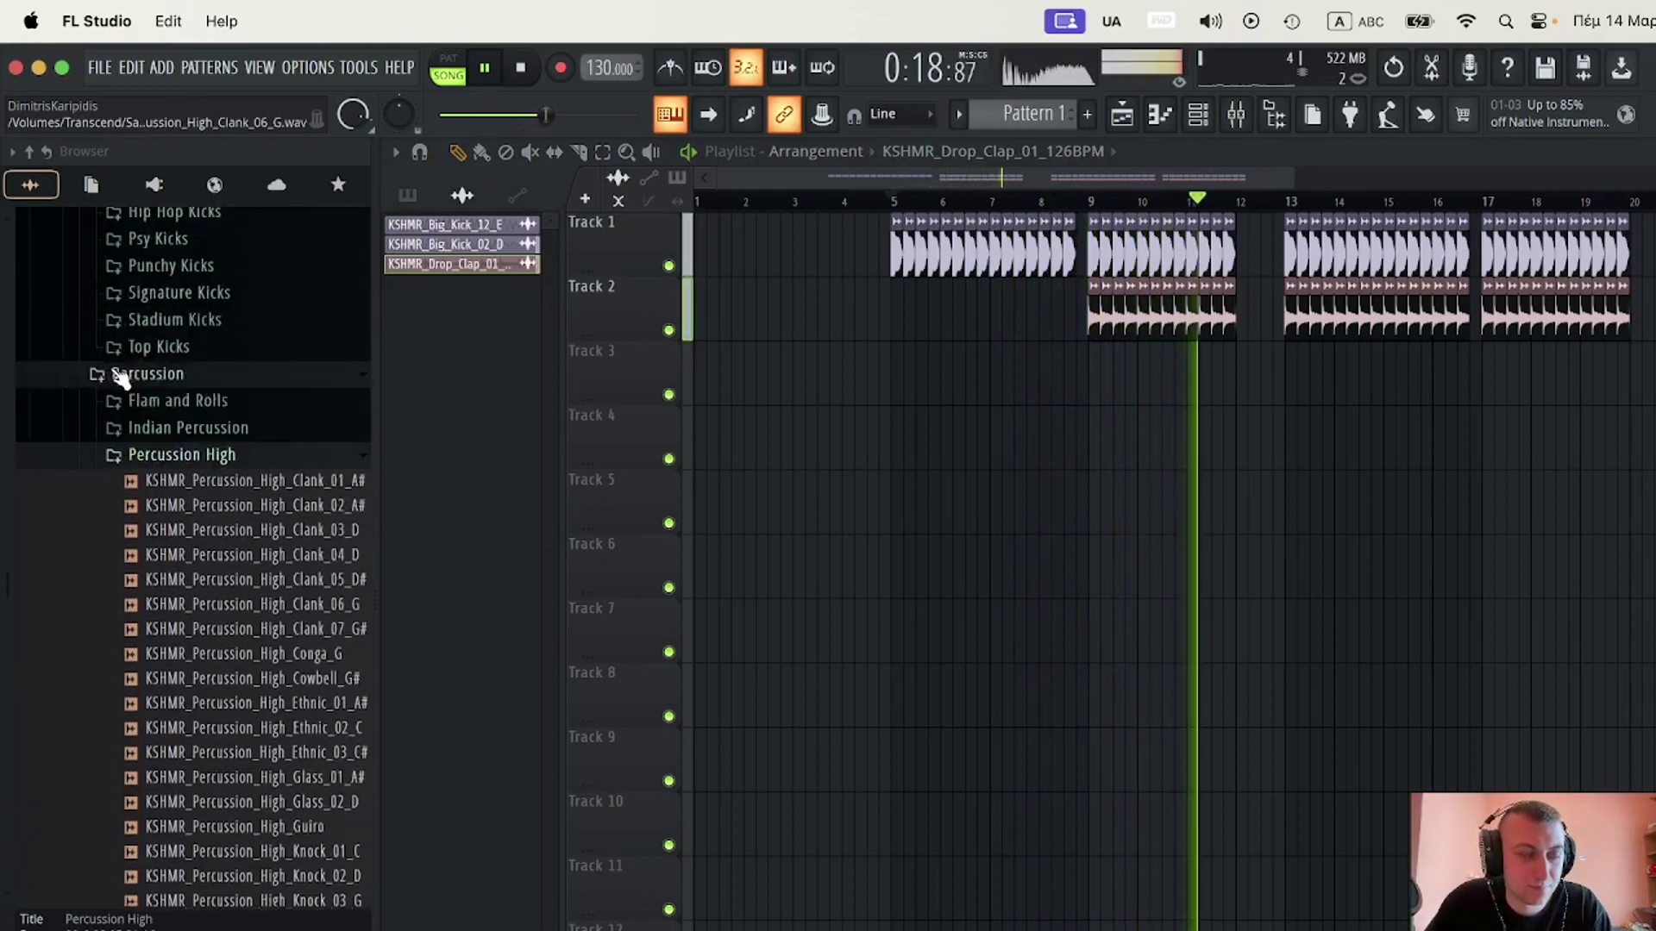
pyautogui.click(120, 615)
pyautogui.press('space')
# - Add the POIZZONED_Crash sample from the POIZZONED Sample Pack V2 to Track 3 at bar 5
pyautogui.scroll(10, 190, 440)
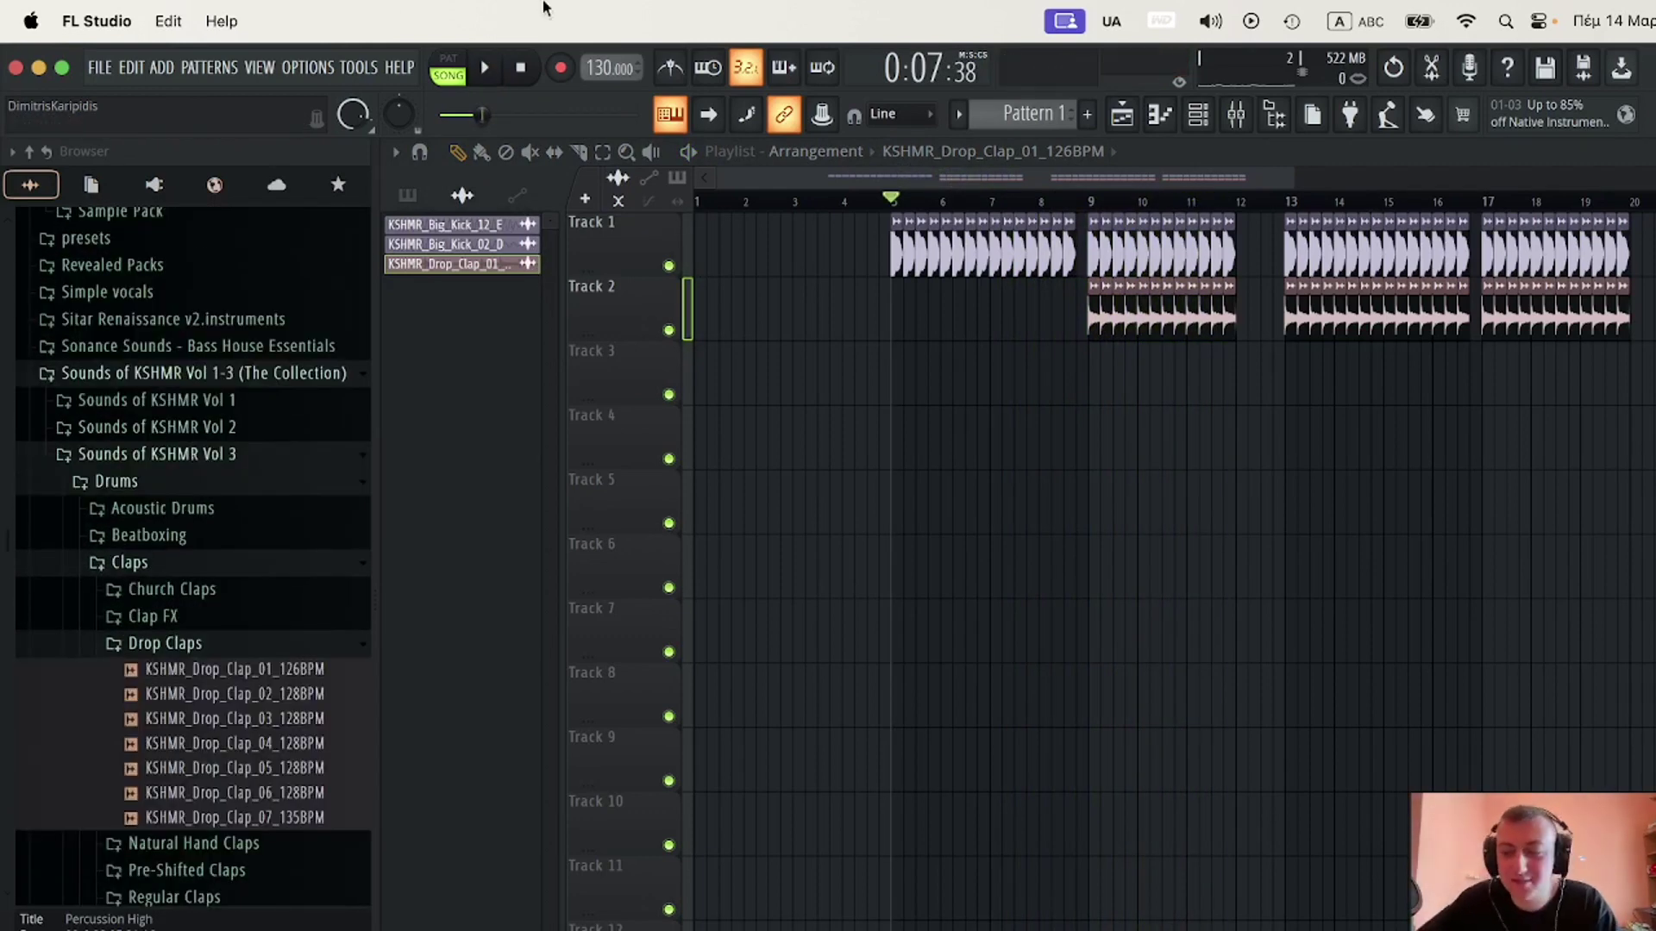
pyautogui.scroll(5, 63, 515)
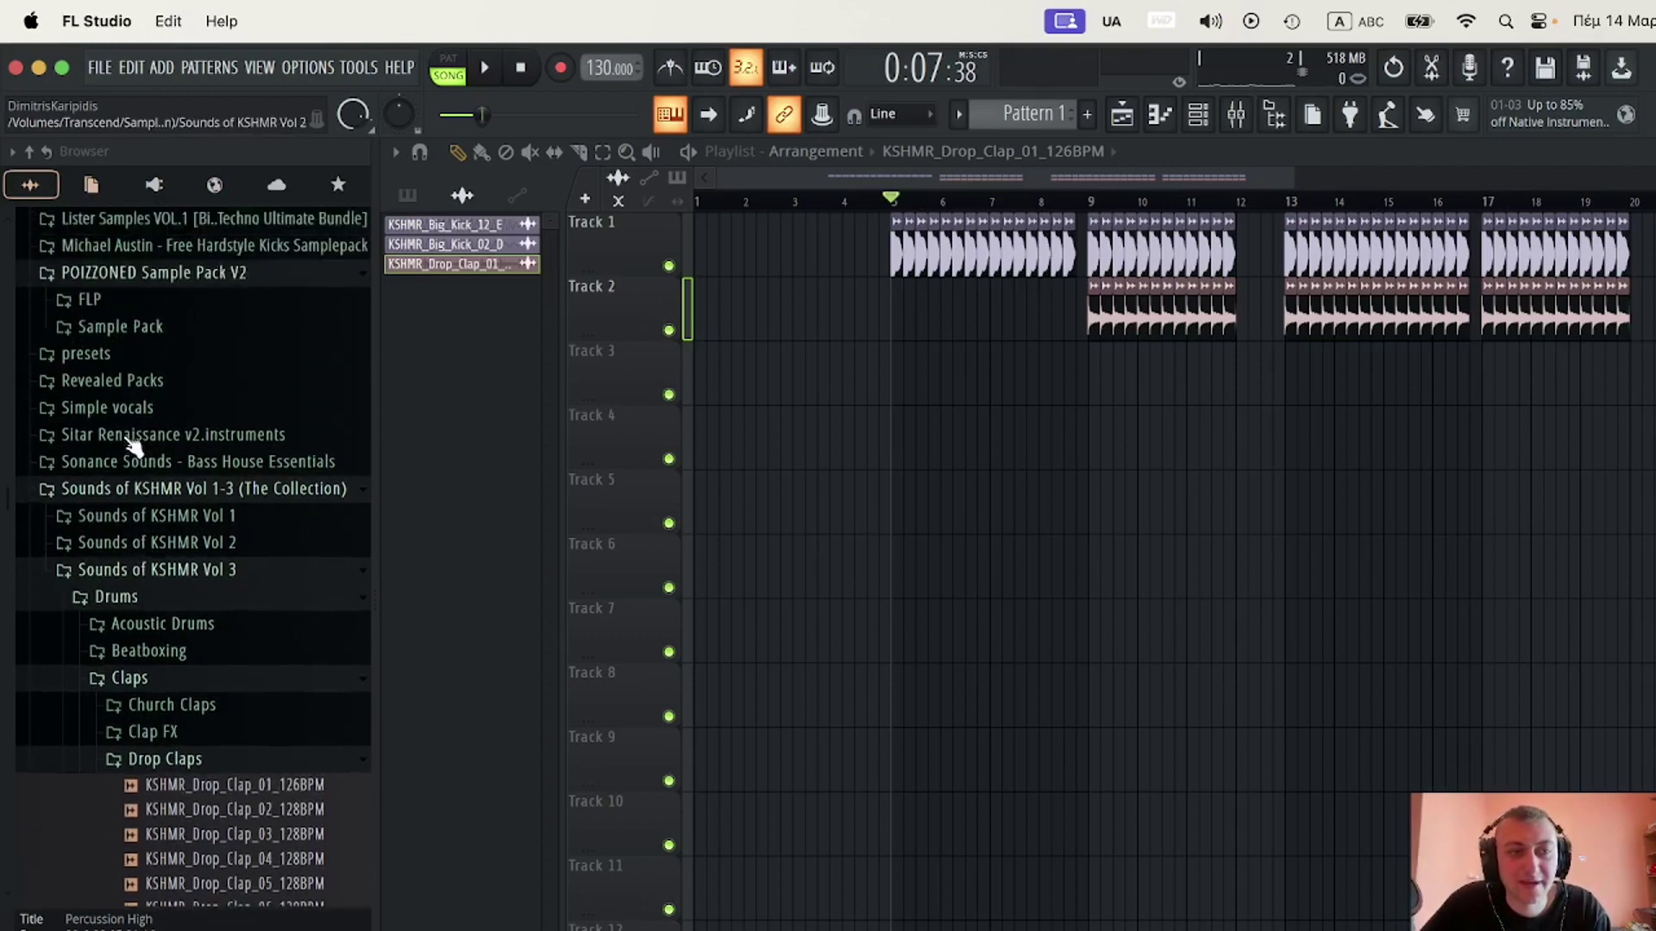
pyautogui.click(121, 359)
pyautogui.click(180, 522)
# - Audition the POIZZONED hi-hat loops and place POIZZONED_Hihat_Loop_130_3 on Track 4 at bar 5
pyautogui.click(162, 680)
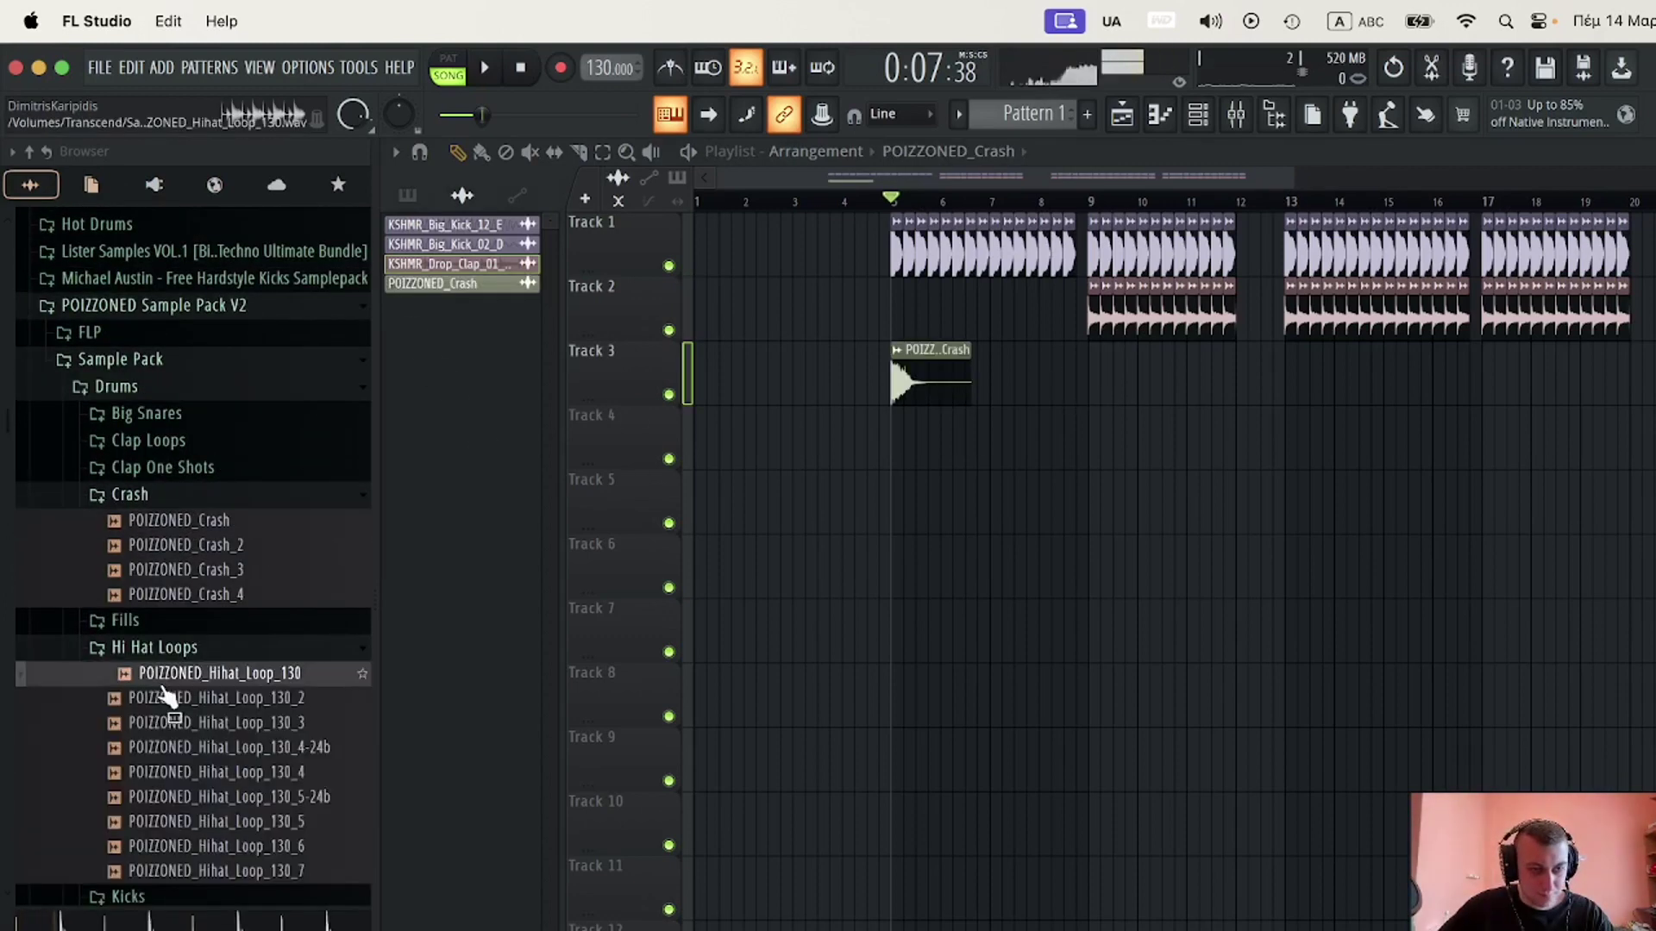
pyautogui.press('Down')
pyautogui.press('Down')
pyautogui.moveTo(190, 728); pyautogui.dragTo(932, 440)
# - Repeat the hi-hat loop through bar 12 on Track 4 and add a second crash at bar 9 on Track 3
pyautogui.press('space')
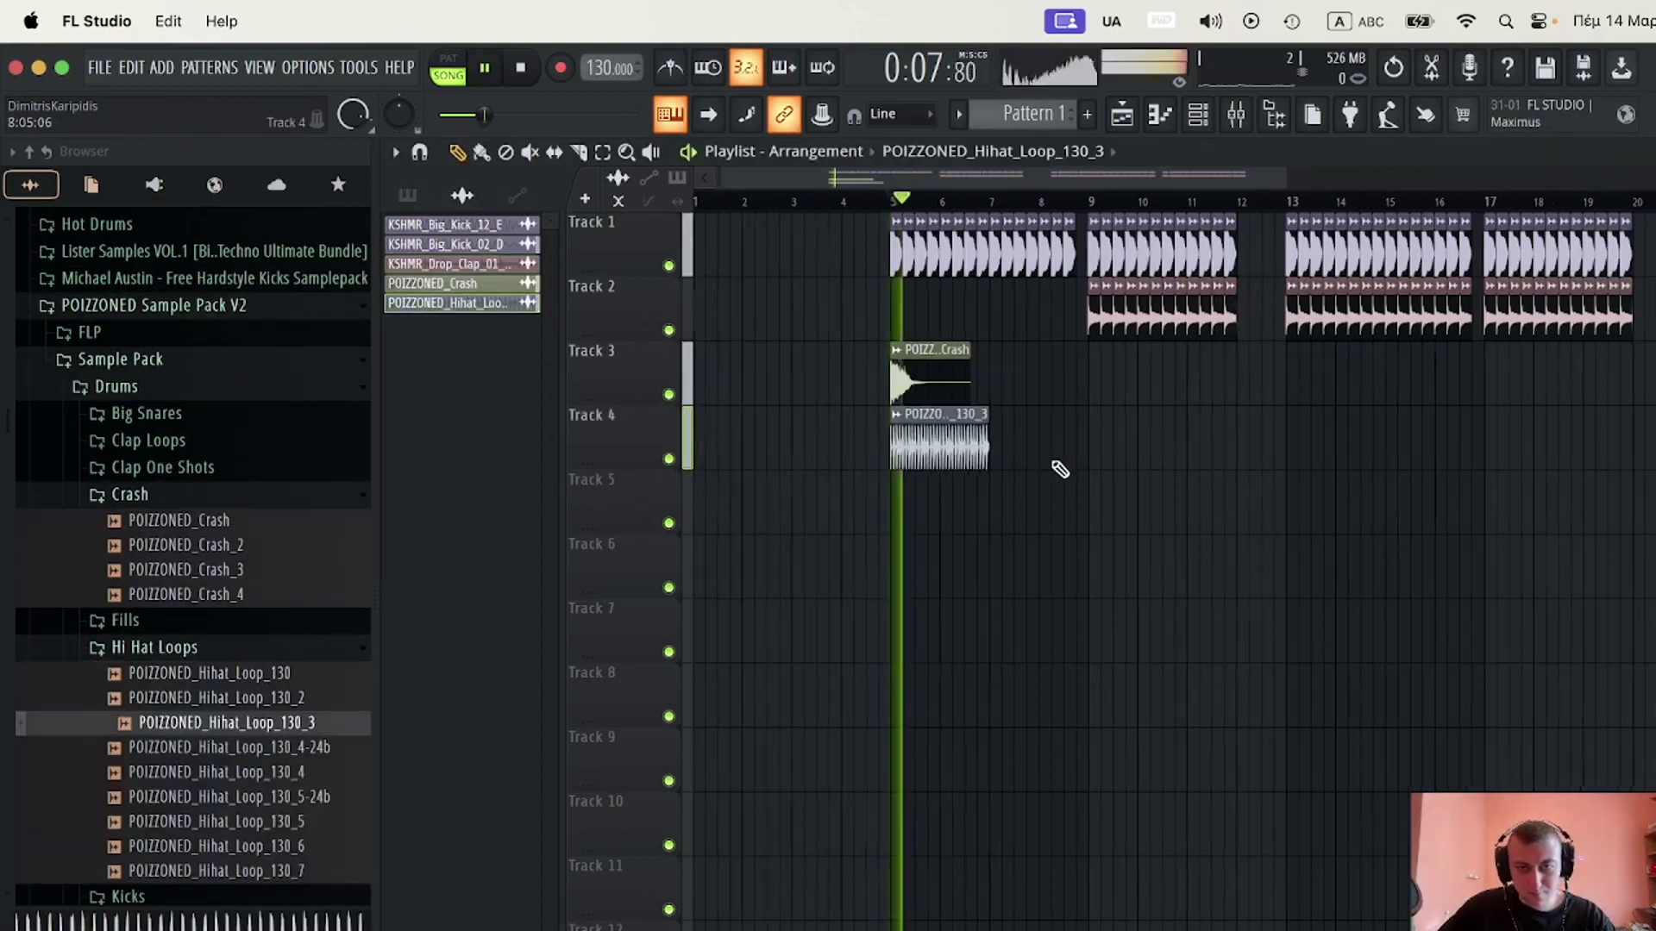
pyautogui.scroll(4, 980, 458)
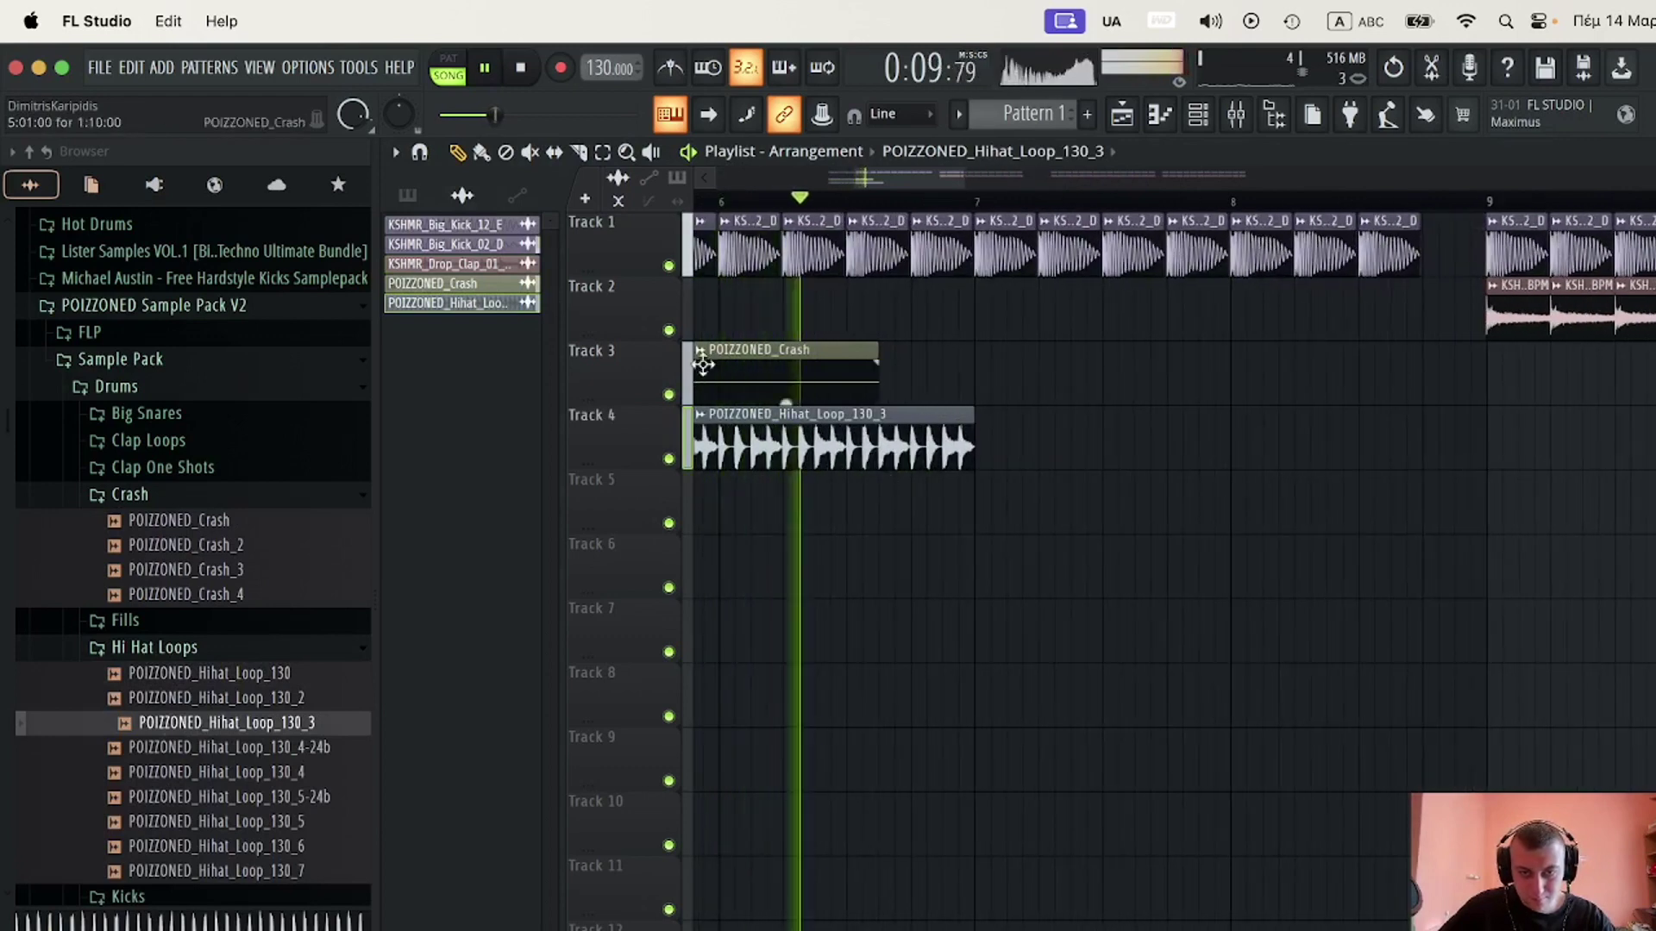
pyautogui.scroll(-2, 716, 361)
pyautogui.press('space')
pyautogui.click(529, 153)
pyautogui.moveTo(1135, 445); pyautogui.dragTo(850, 378)
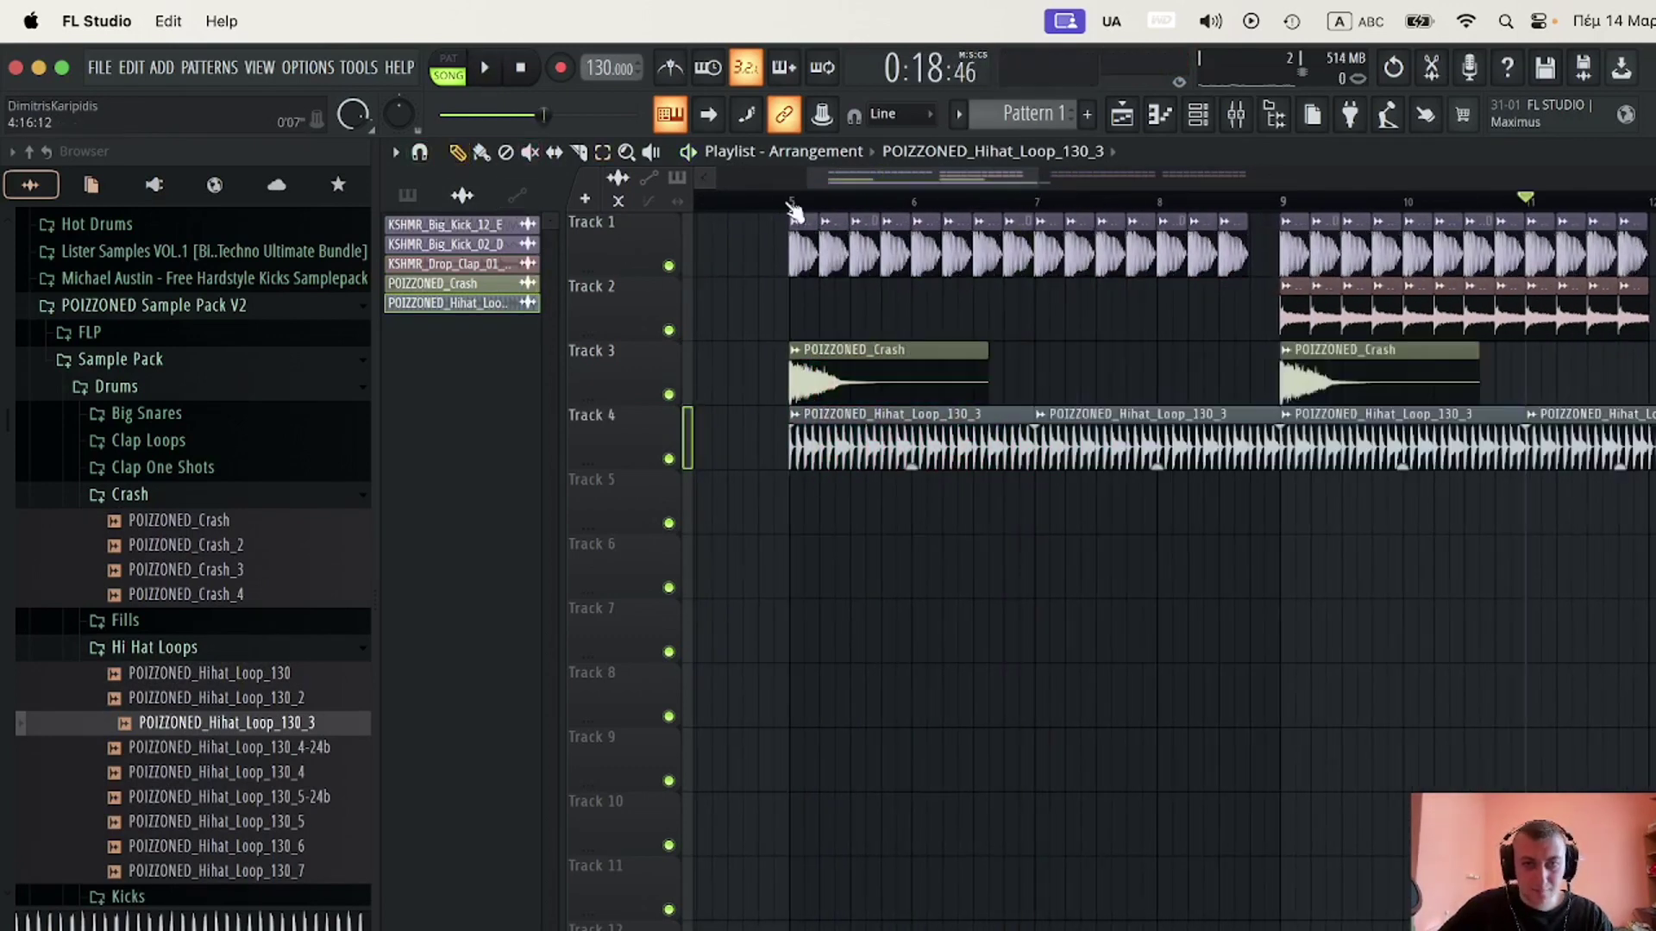
# - Play from bar 5 and set the POIZZONED_Hihat_Loop_130_3 channel volume to 45%
pyautogui.click(789, 203)
pyautogui.doubleClick(806, 438)
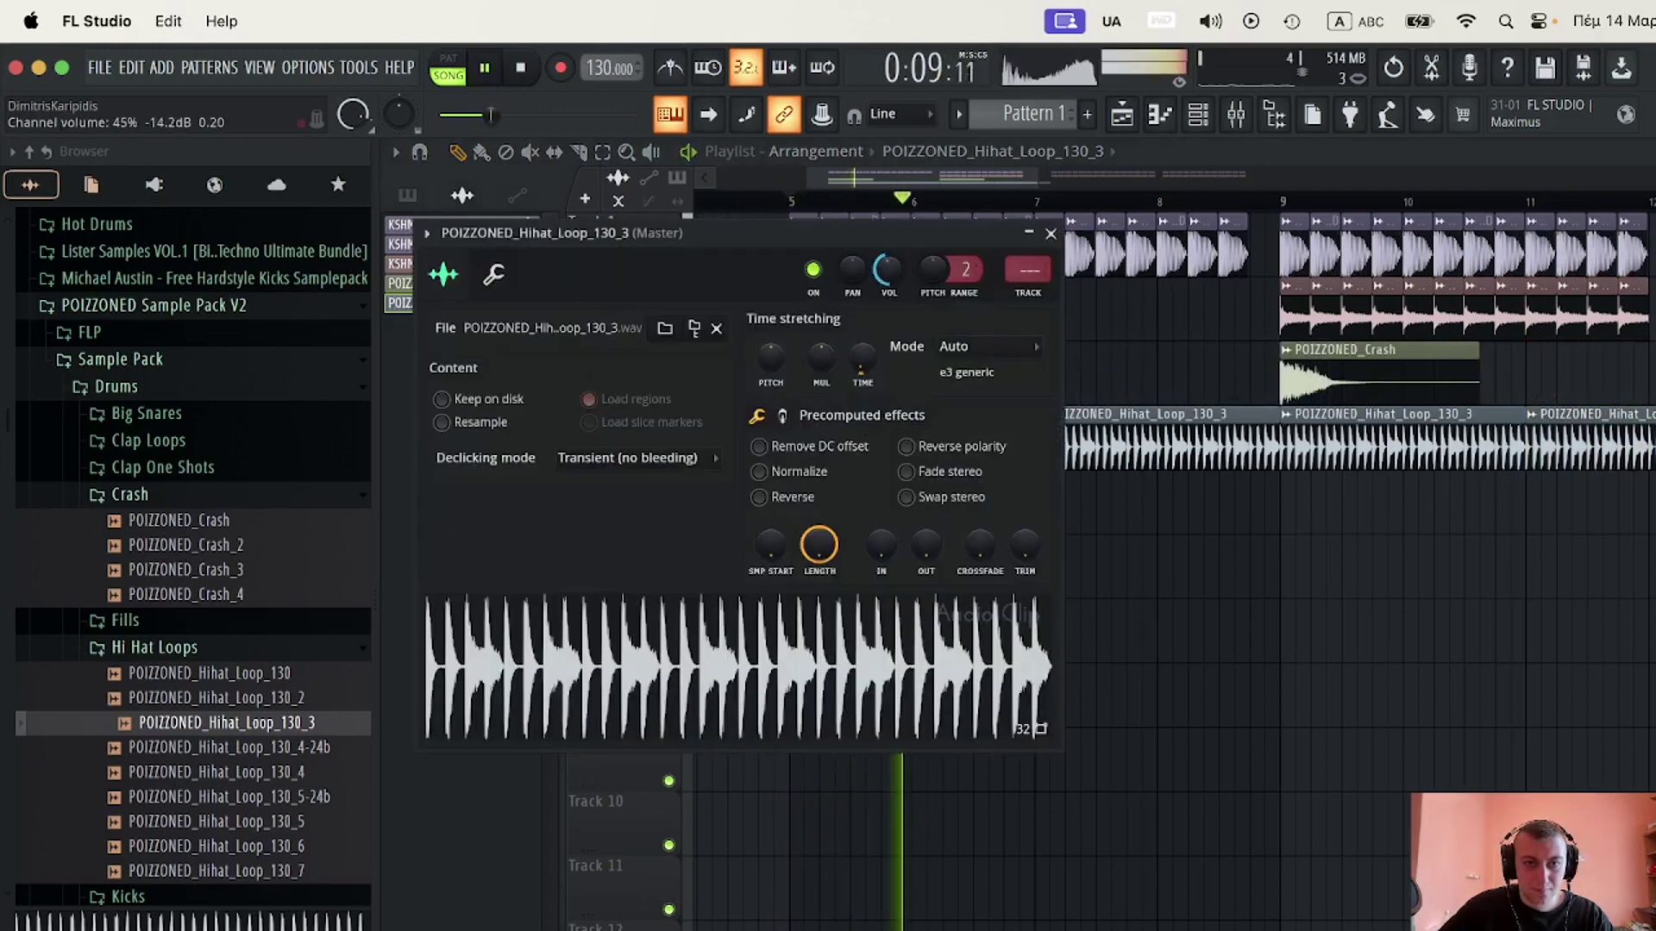
pyautogui.click(1050, 235)
# - Duplicate the crashes and hi-hat loops on Tracks 3 and 4 from bars 5–12 into bars 13–20
pyautogui.scroll(-2, 1216, 334)
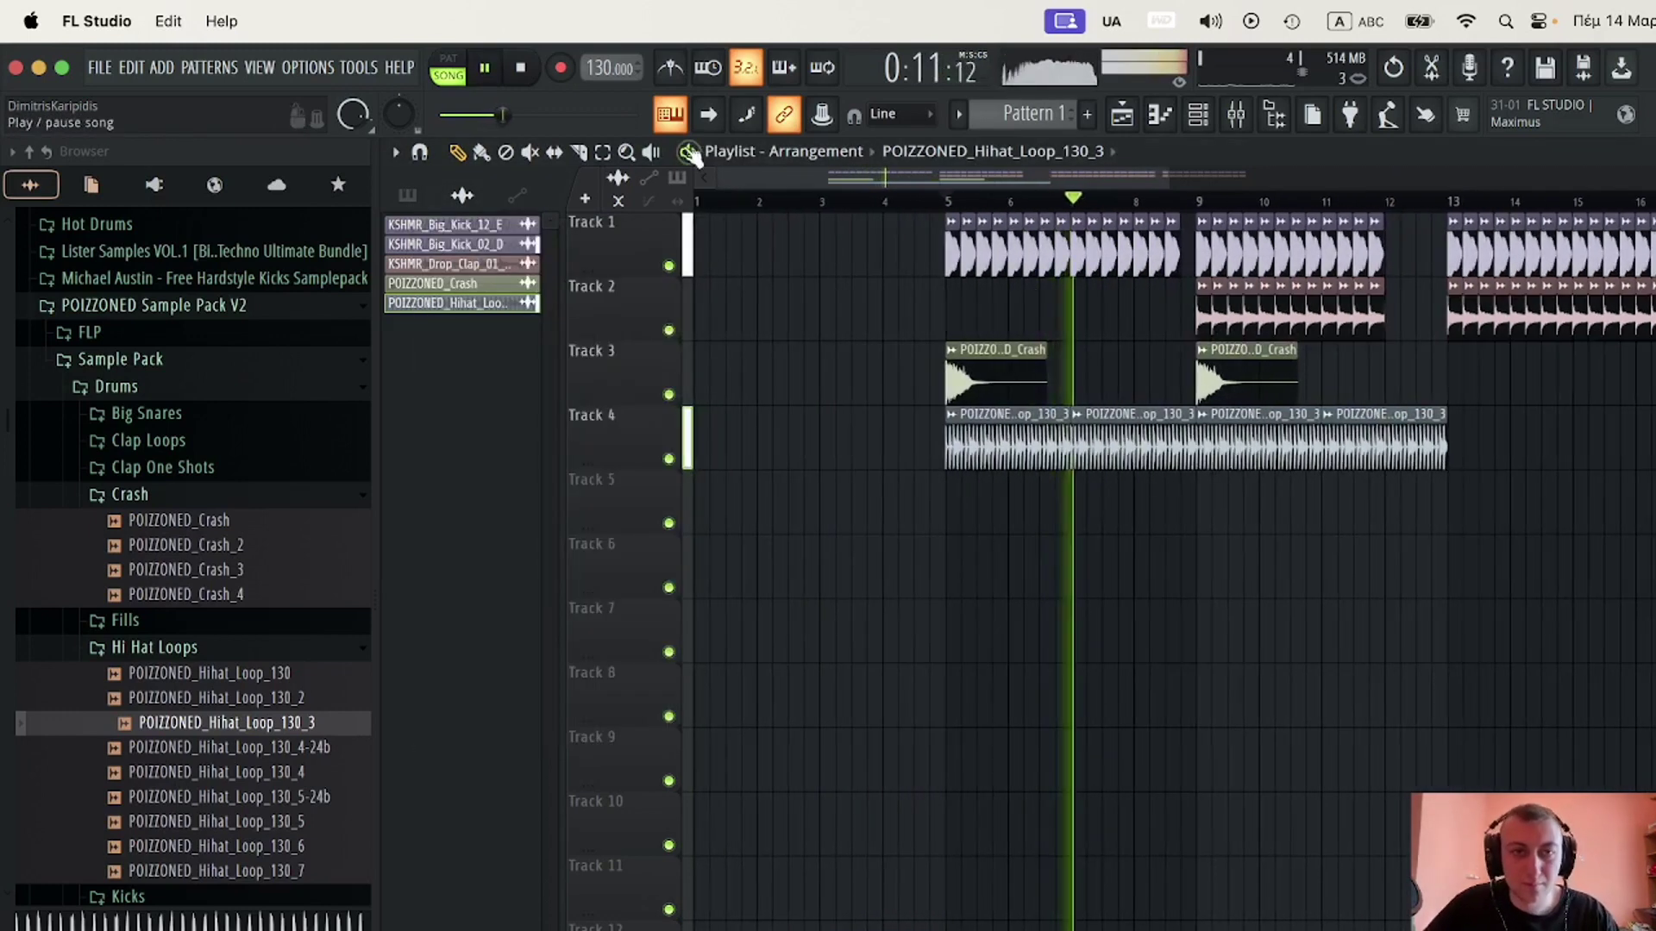
pyautogui.click(601, 152)
pyautogui.moveTo(1629, 514); pyautogui.dragTo(901, 438)
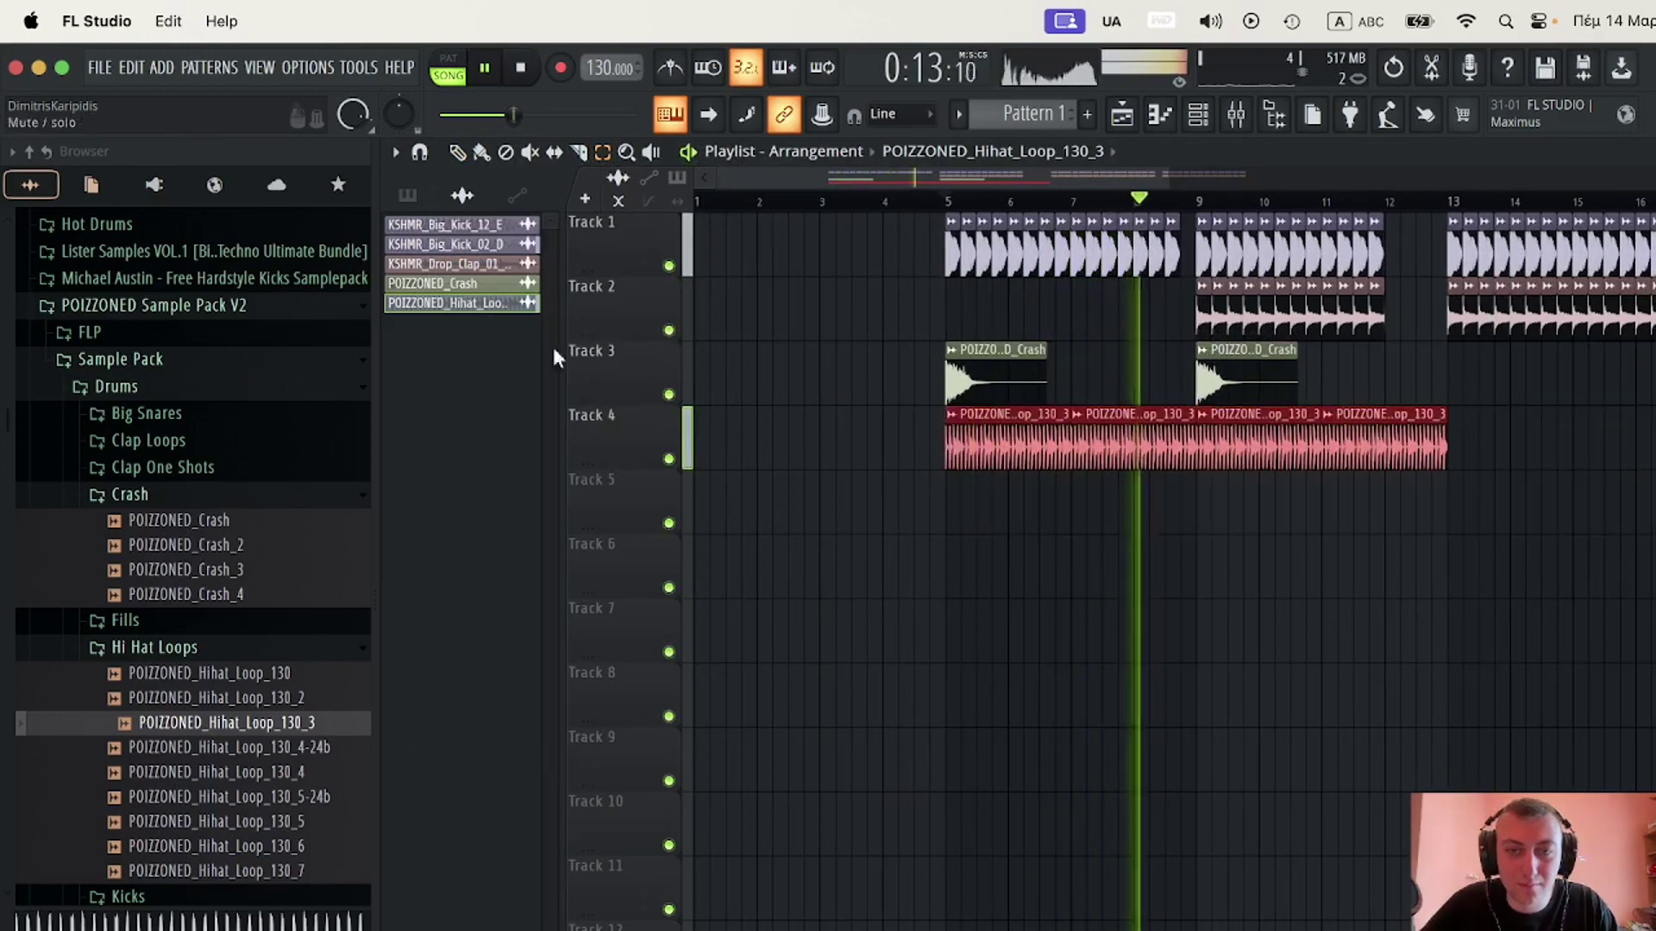
pyautogui.moveTo(824, 345); pyautogui.dragTo(1259, 405)
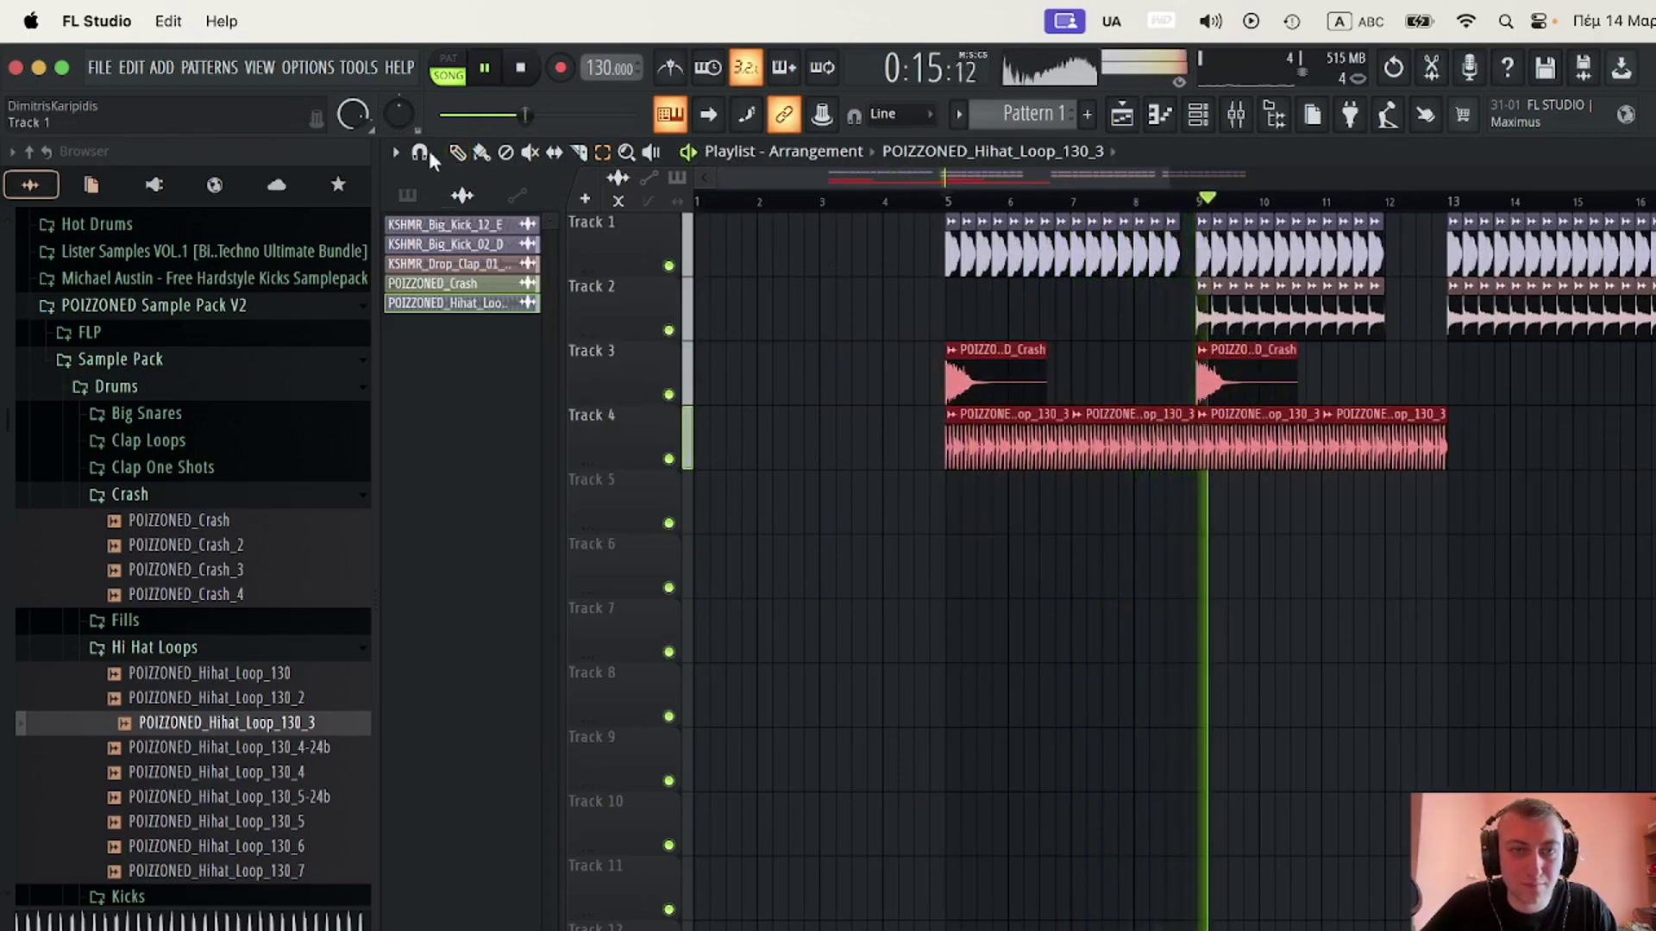
pyautogui.hotkey('ctrl', 'b')
# - Play from bar 13 and set the POIZZONED_Crash channel volume to 68%
pyautogui.click(1456, 203)
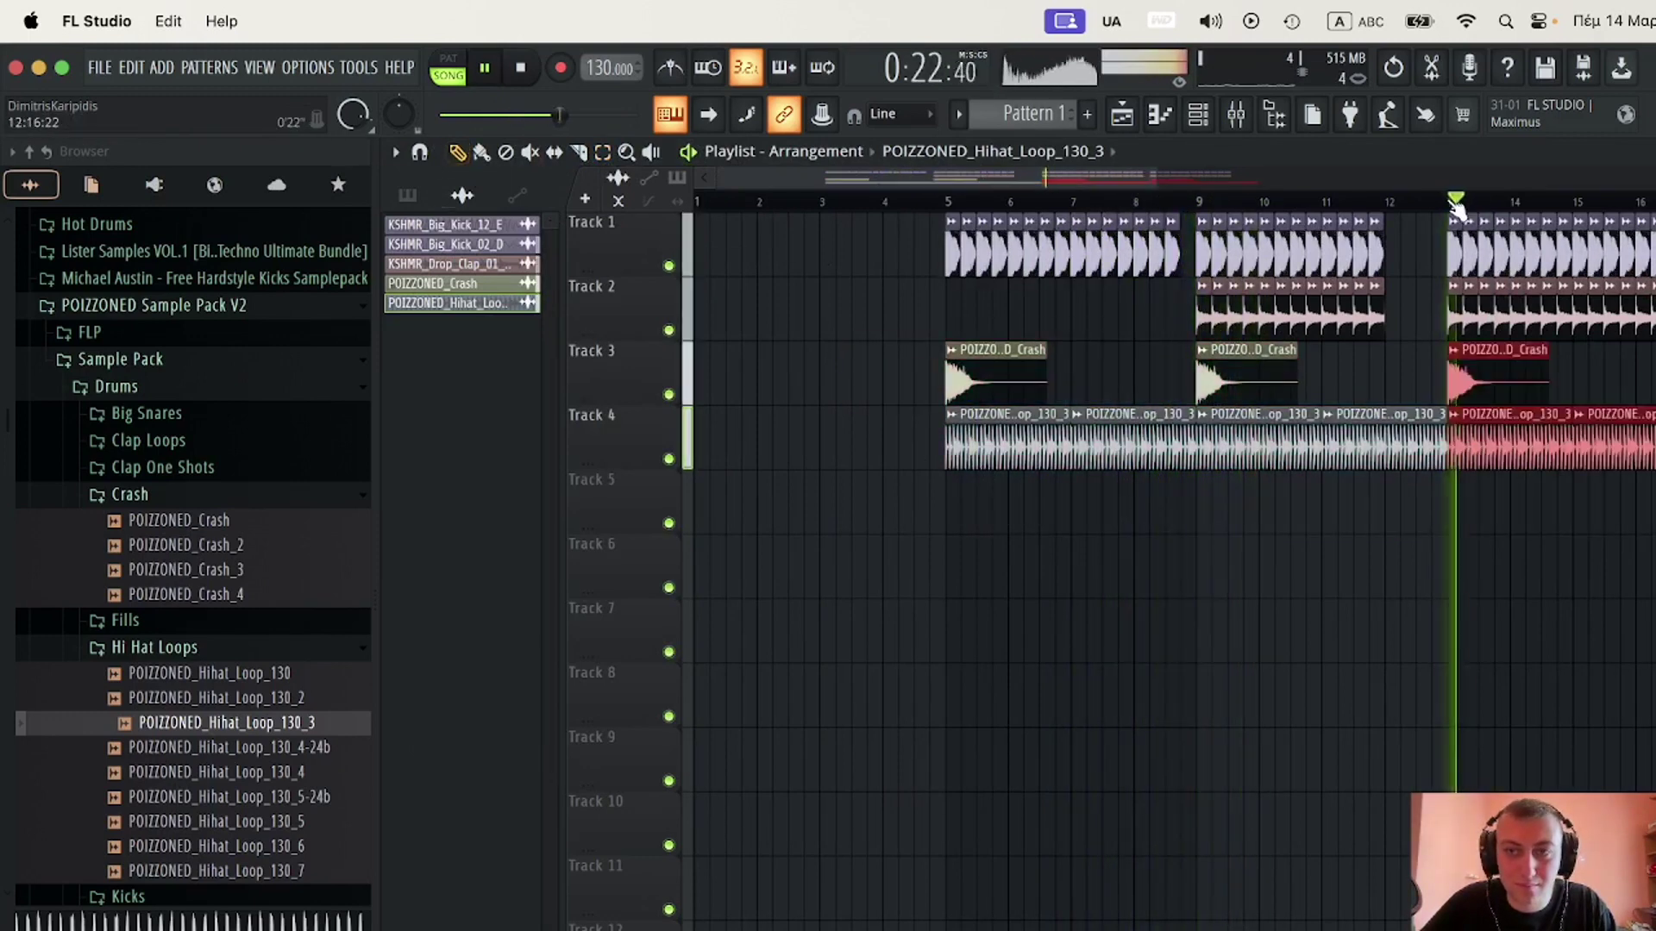
pyautogui.doubleClick(990, 379)
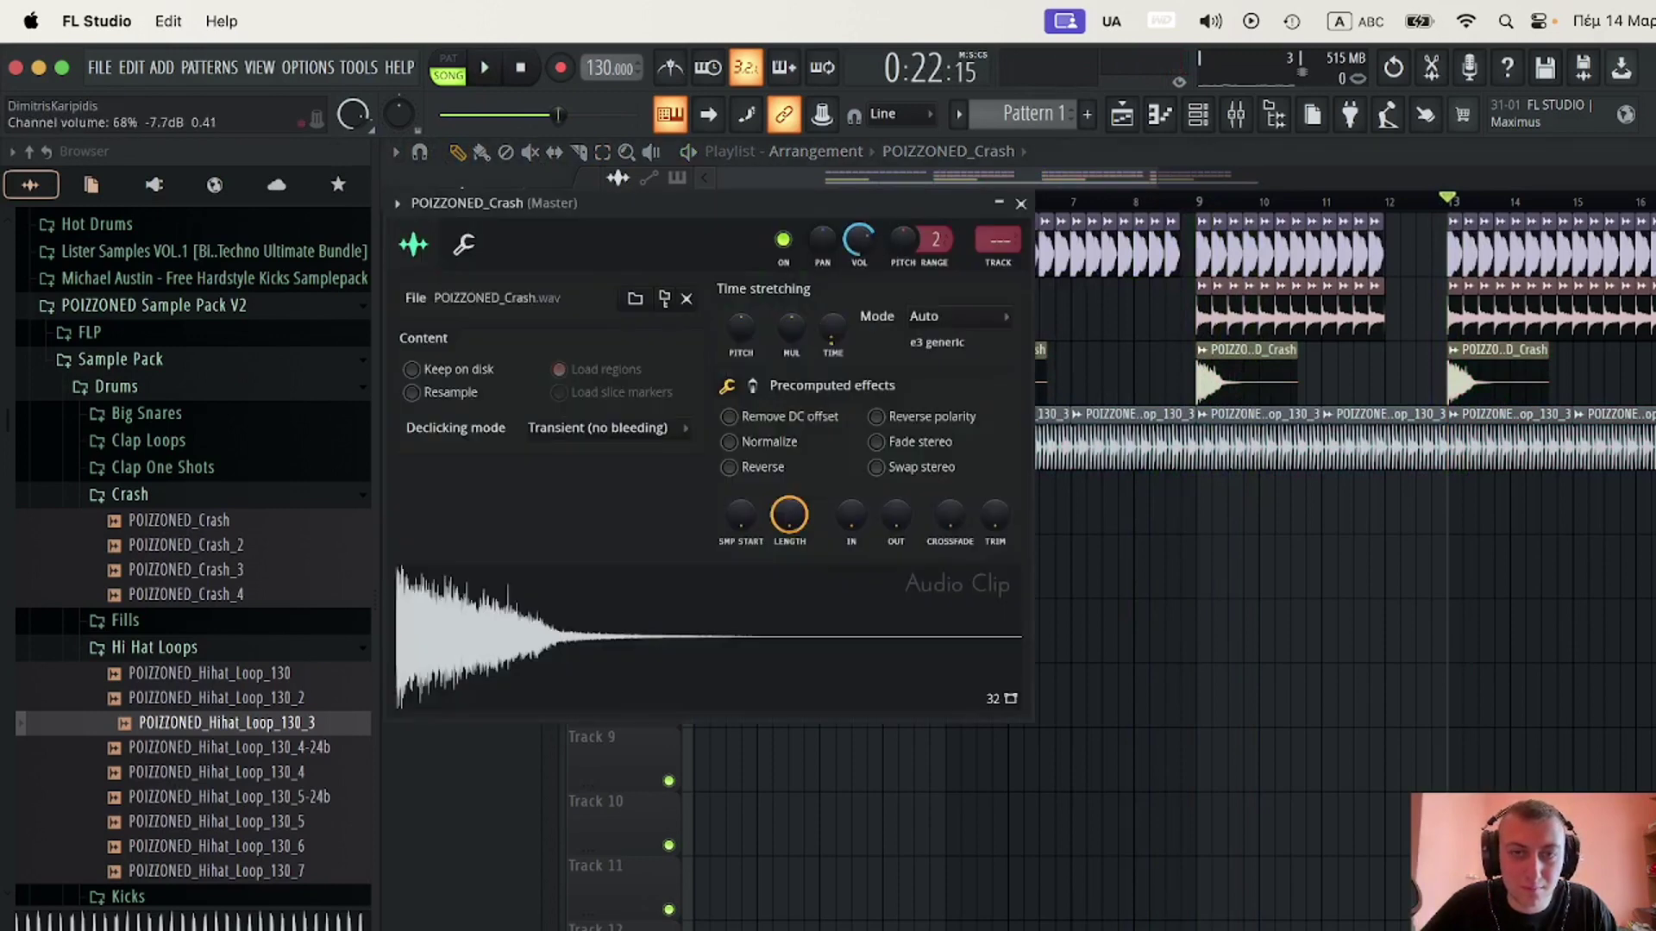
pyautogui.click(1021, 204)
pyautogui.click(1042, 203)
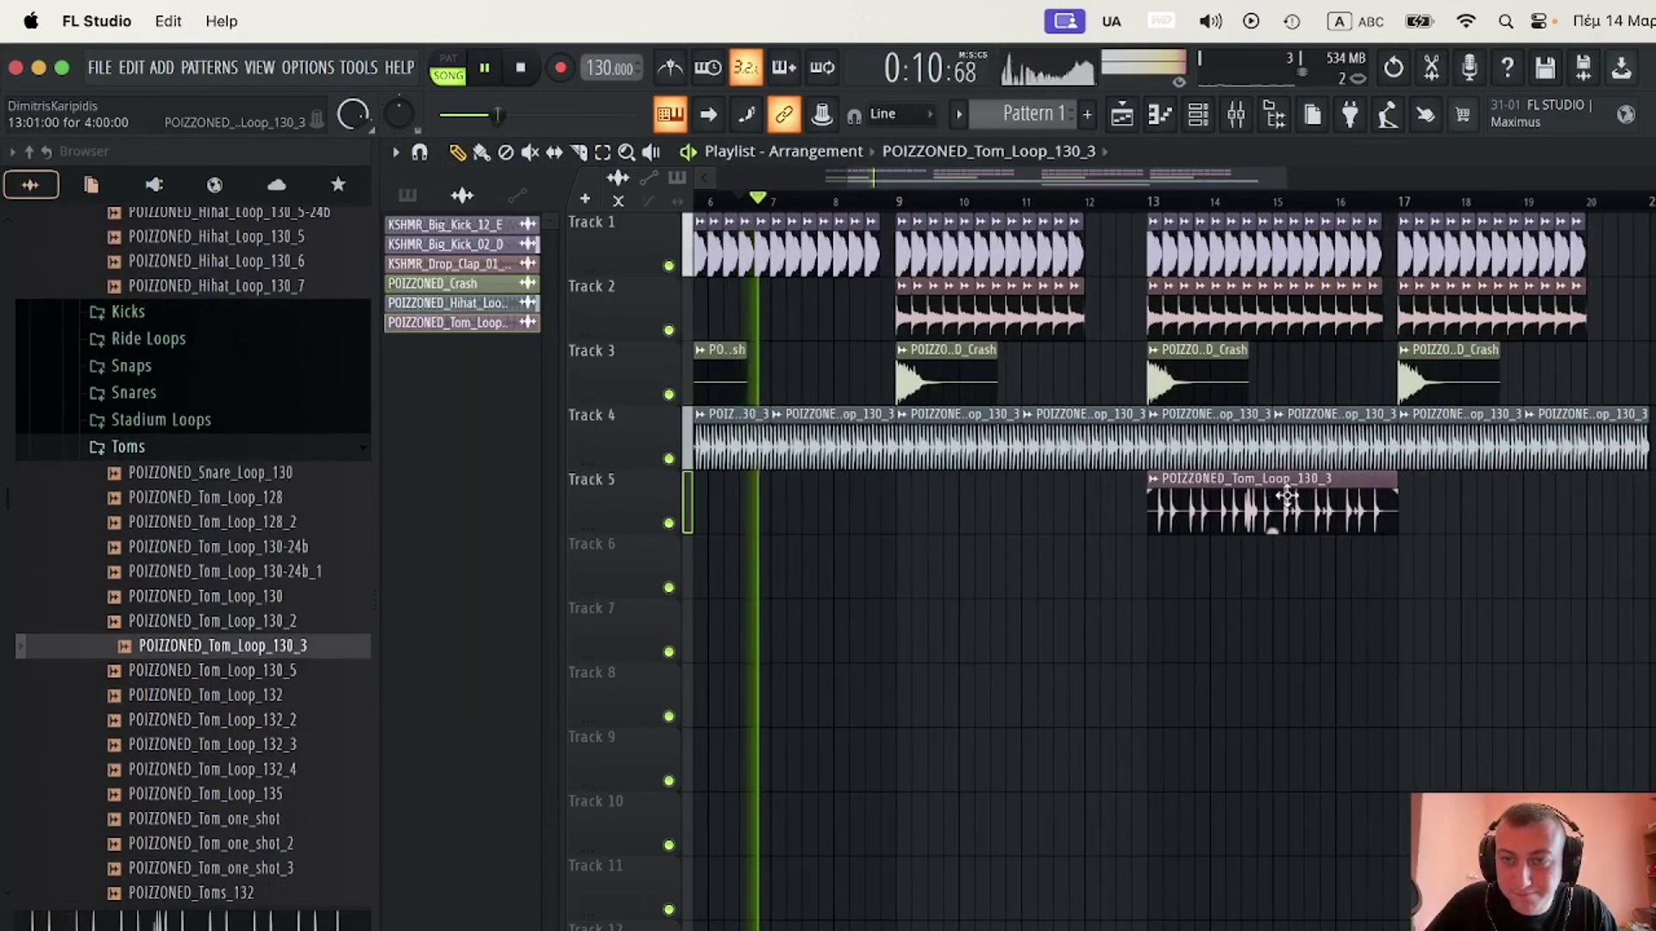
# - Repeat the POIZZONED_Tom_Loop_130_3 clip on Track 5 at bar 17
pyautogui.moveTo(1275, 506); pyautogui.dragTo(1439, 496)
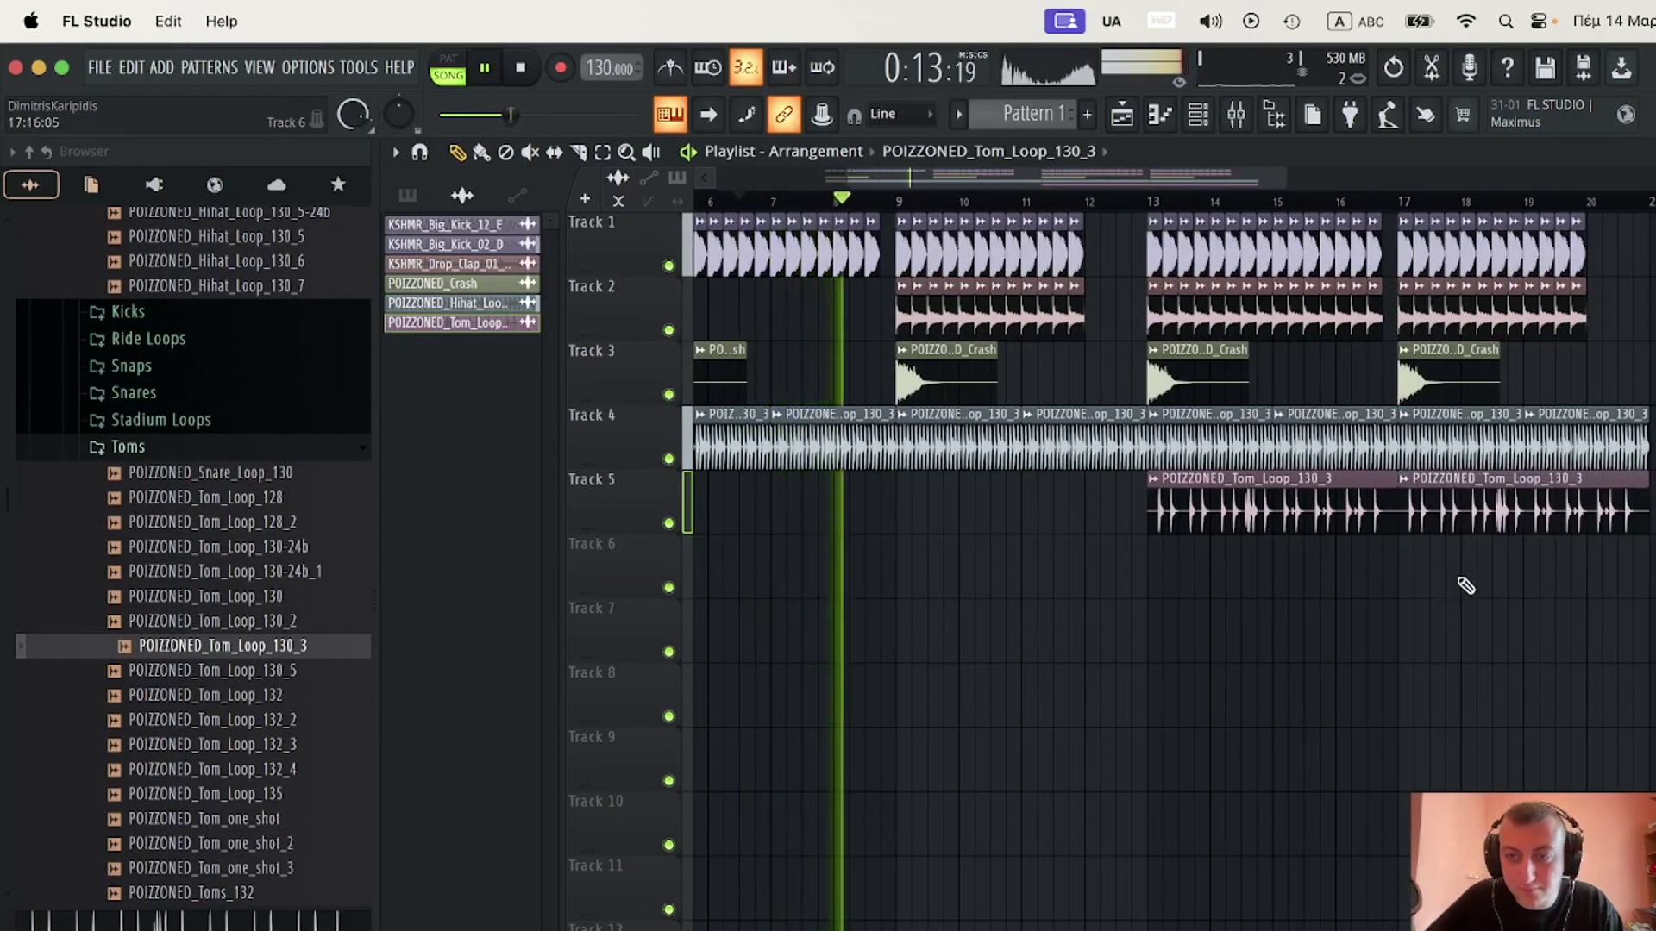
pyautogui.scroll(5, 1286, 433)
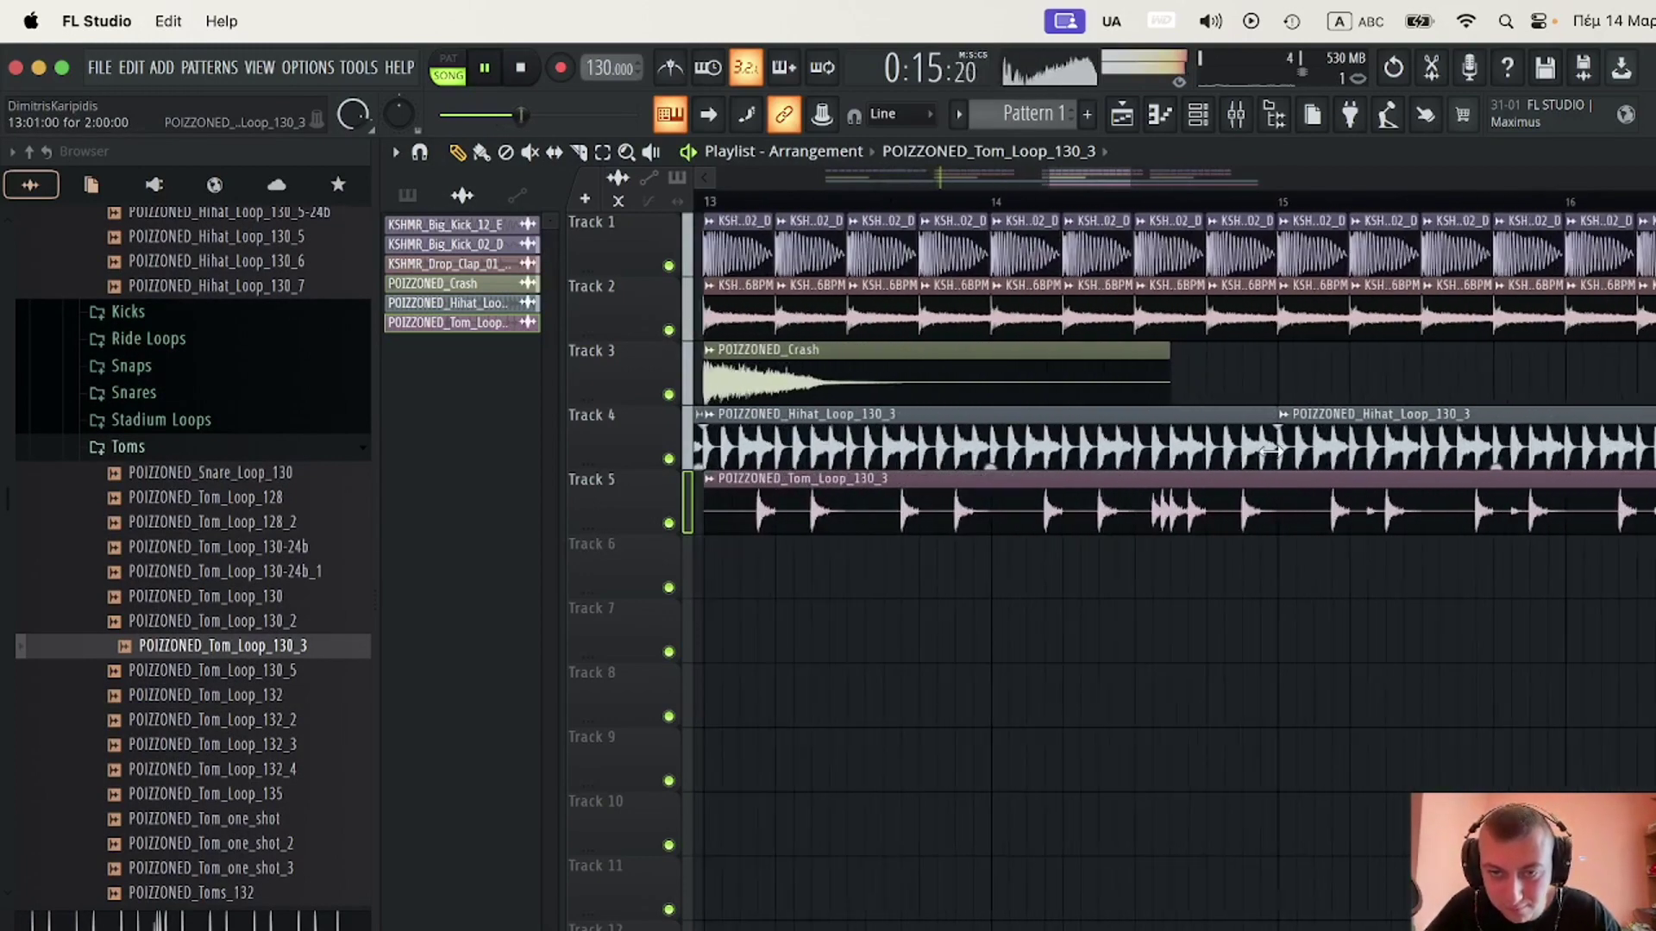
pyautogui.scroll(-5, 1272, 450)
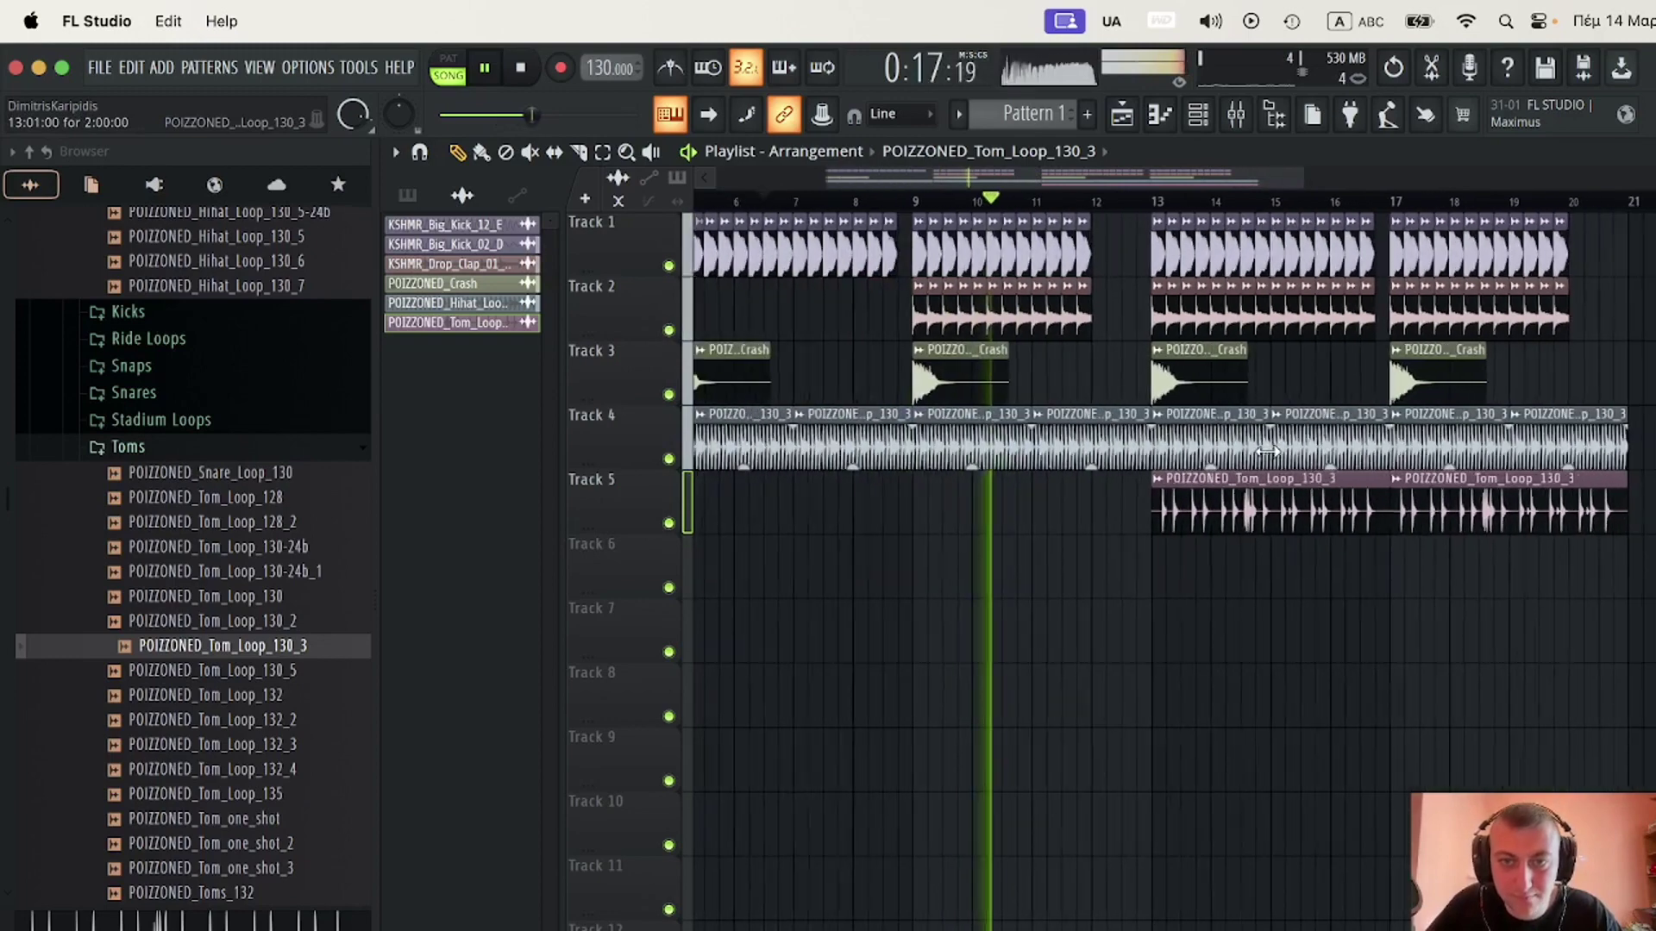
# - Review the channel settings of the hi-hat loop on Track 4 and close them
pyautogui.doubleClick(886, 444)
pyautogui.click(1047, 232)
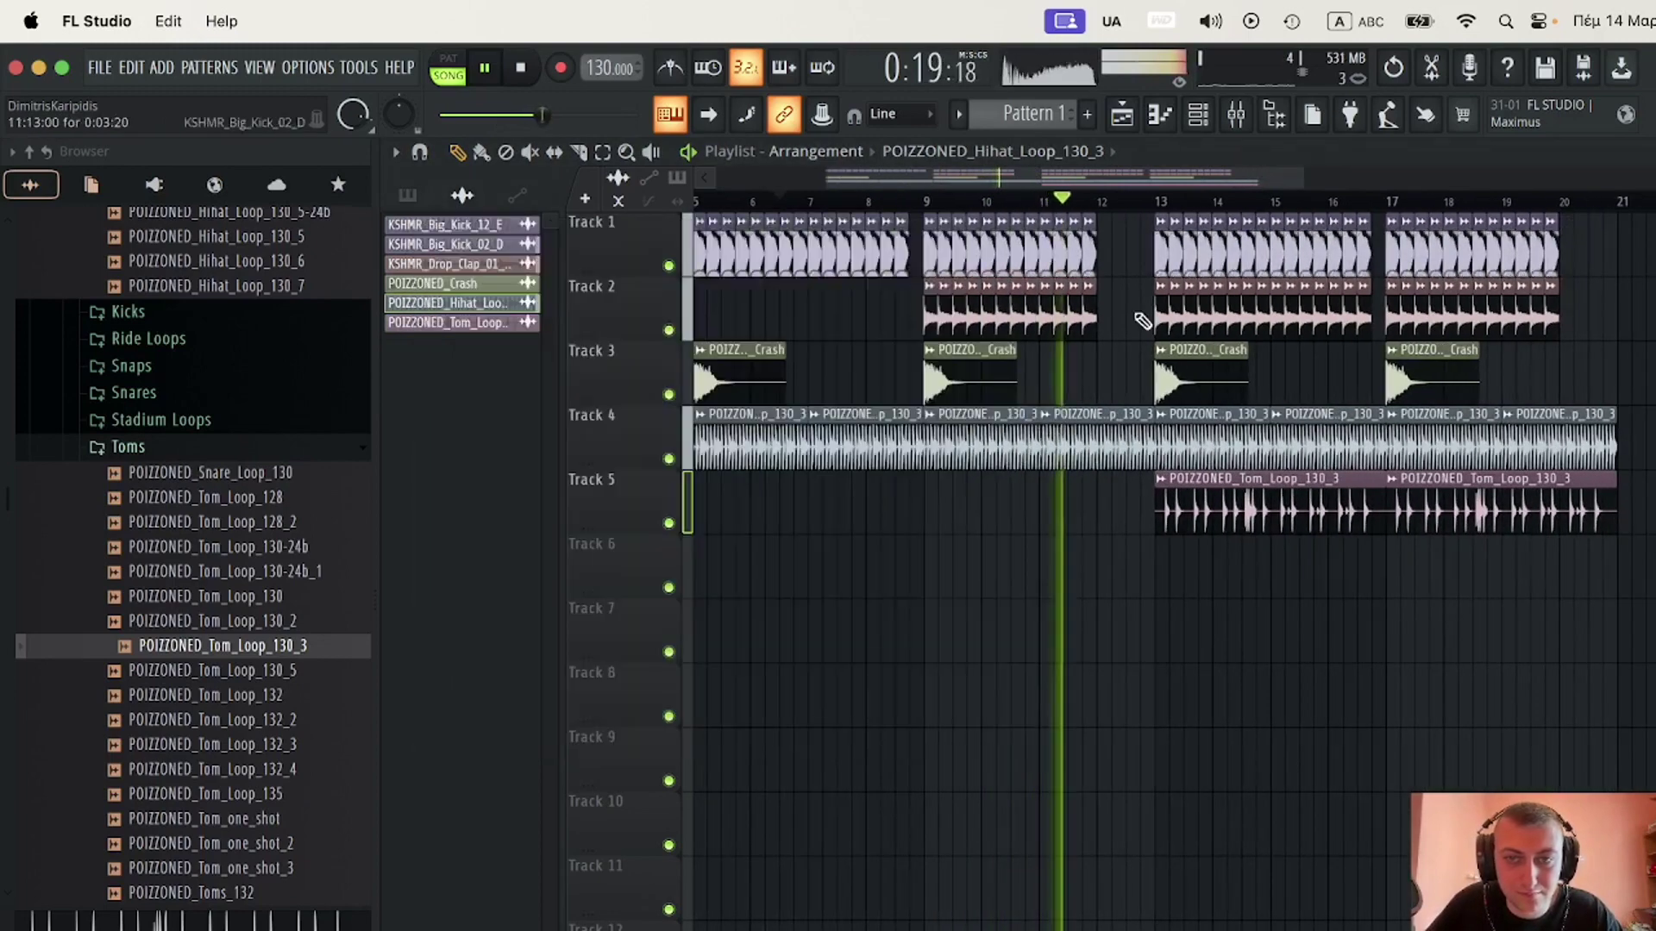
# - Trim the hi-hat loops on Track 4 to end with the kicks, just before bars 9 and 17 and at bars 12 and 20
pyautogui.moveTo(1149, 414); pyautogui.dragTo(1099, 416)
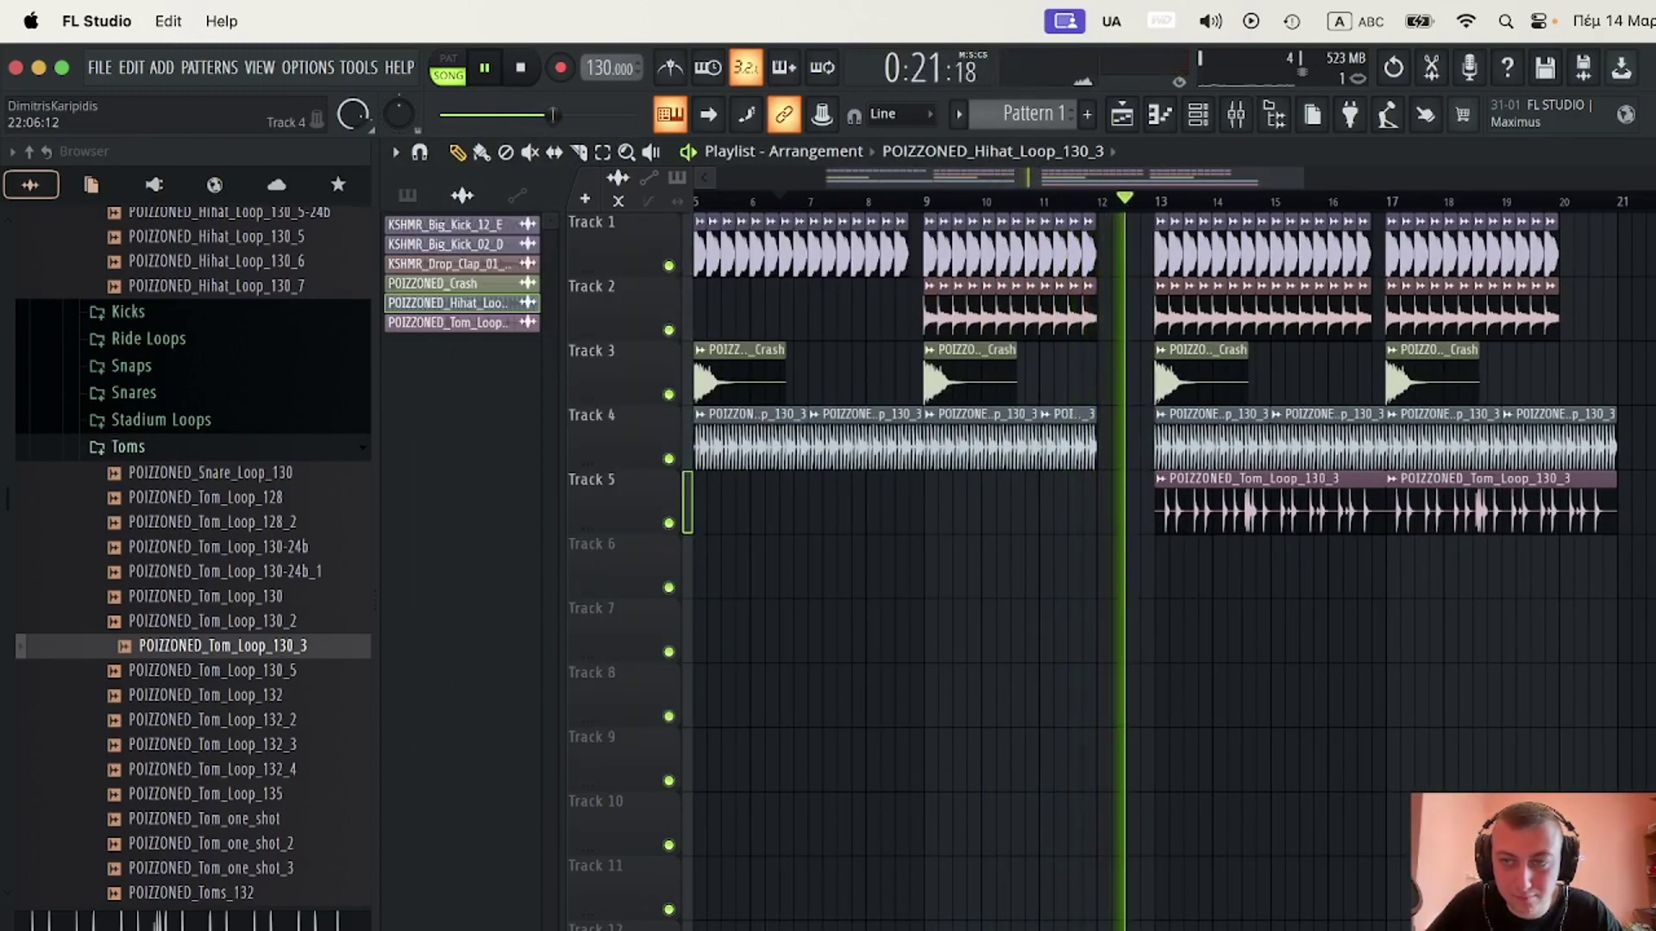
pyautogui.moveTo(1615, 418); pyautogui.dragTo(1552, 426)
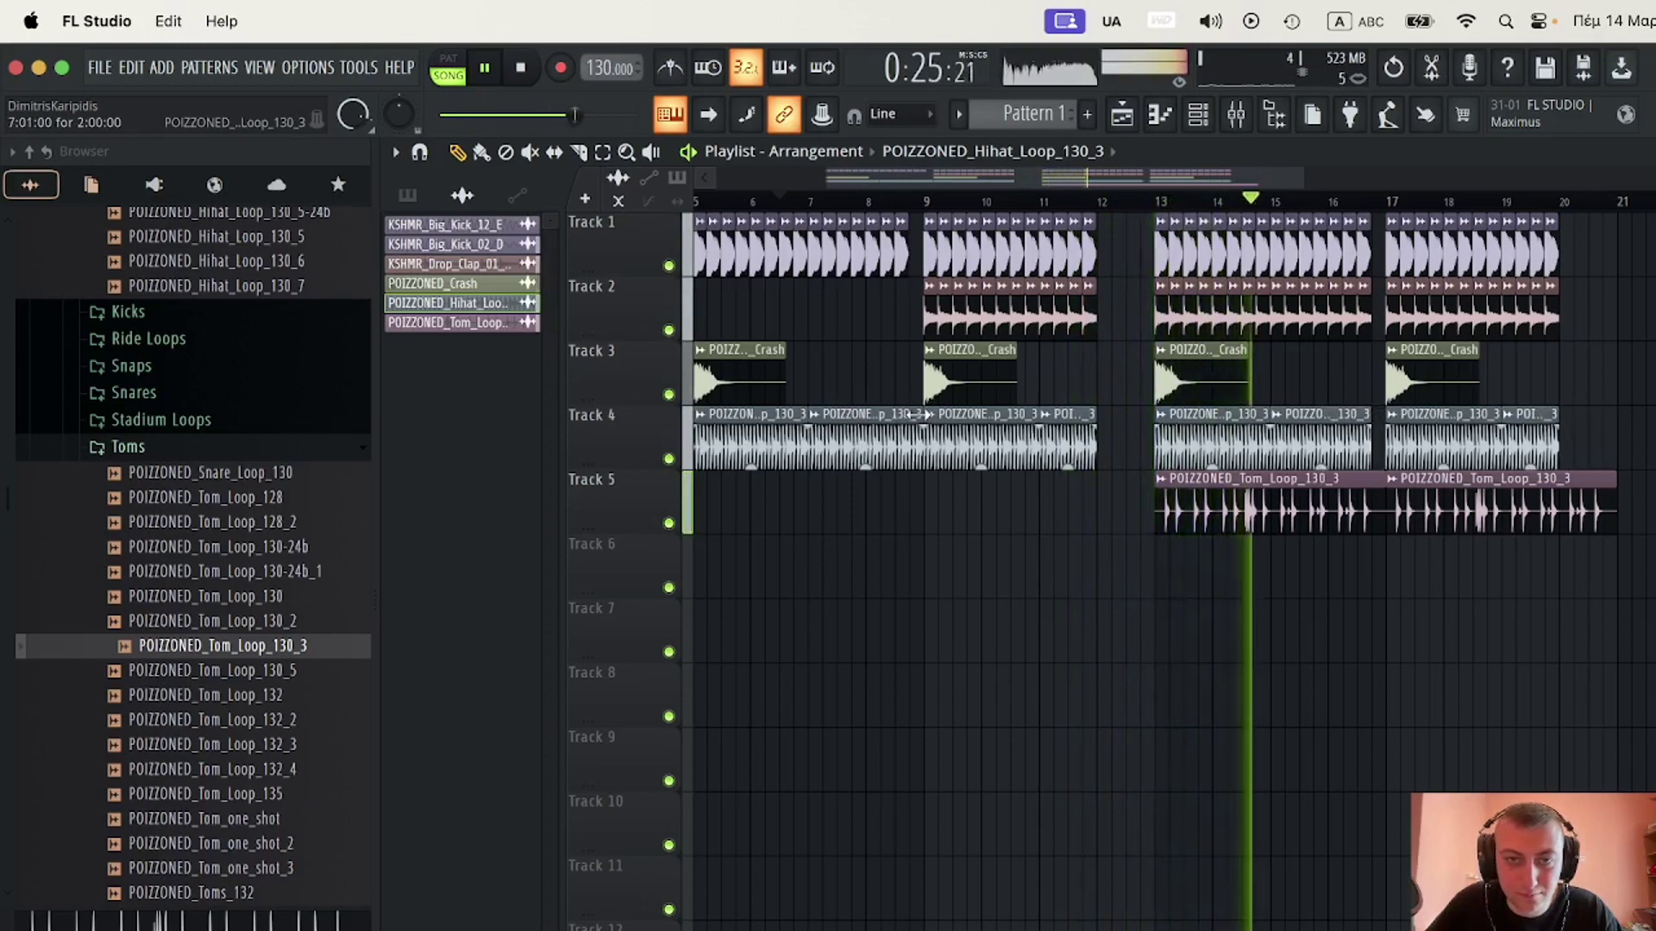
pyautogui.scroll(-2, 1045, 487)
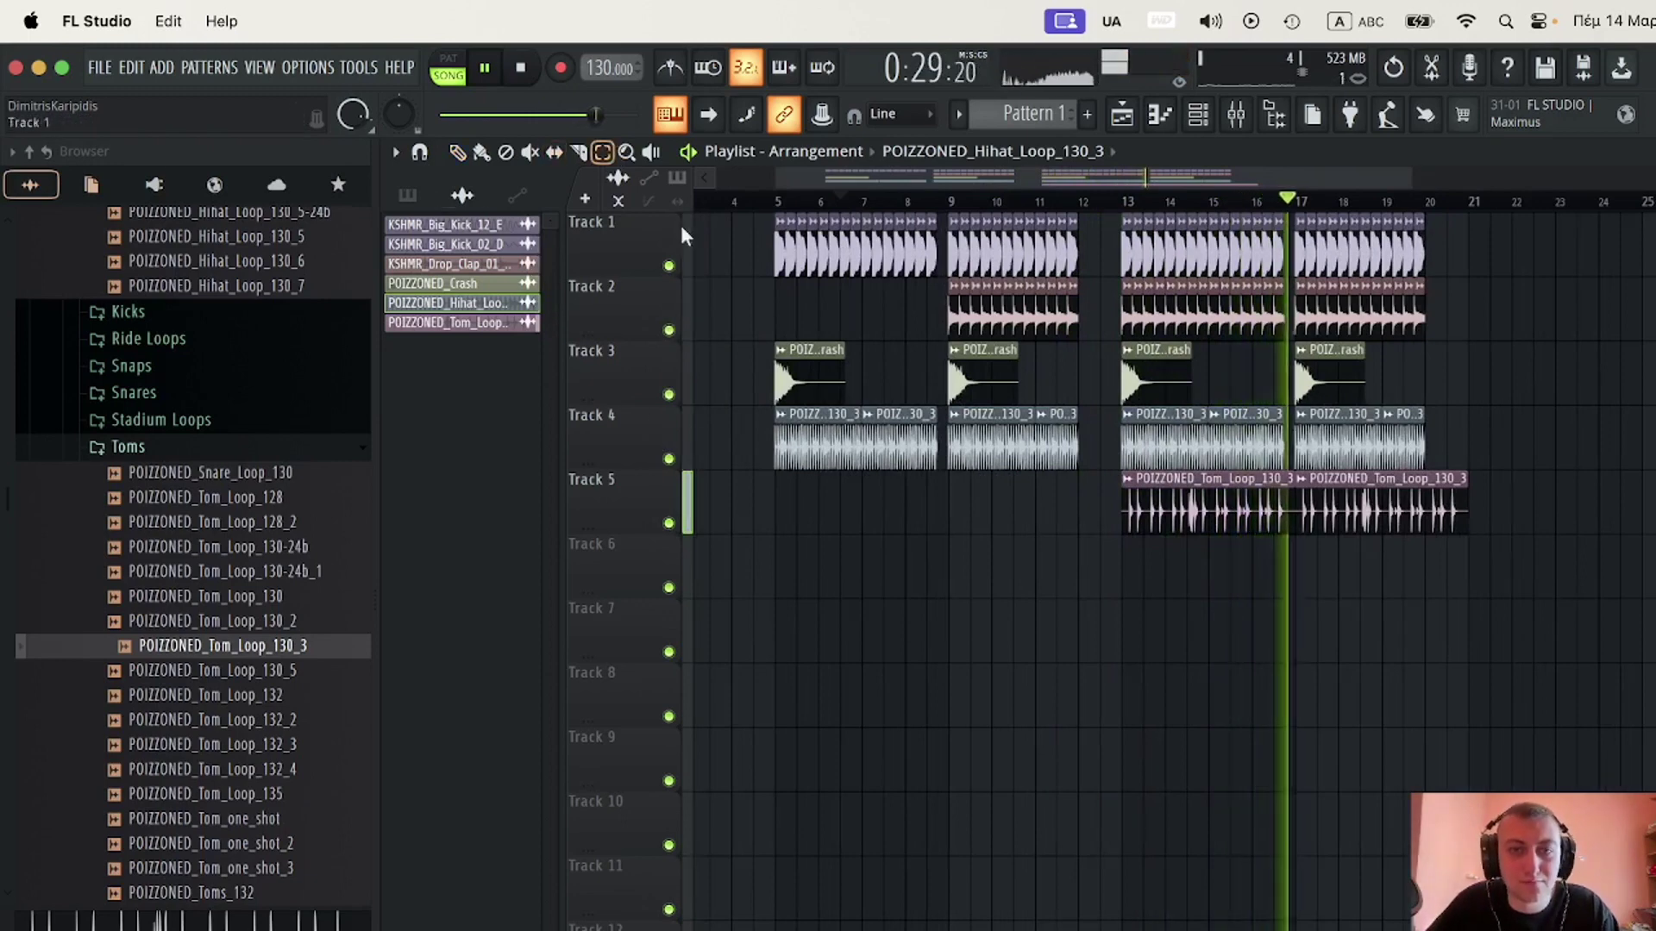
# - Rearrange the tracks so the tom loops sit on Track 3, the hi-hat loops on Track 5 and the crashes on Track 6
pyautogui.moveTo(762, 377); pyautogui.dragTo(1405, 415)
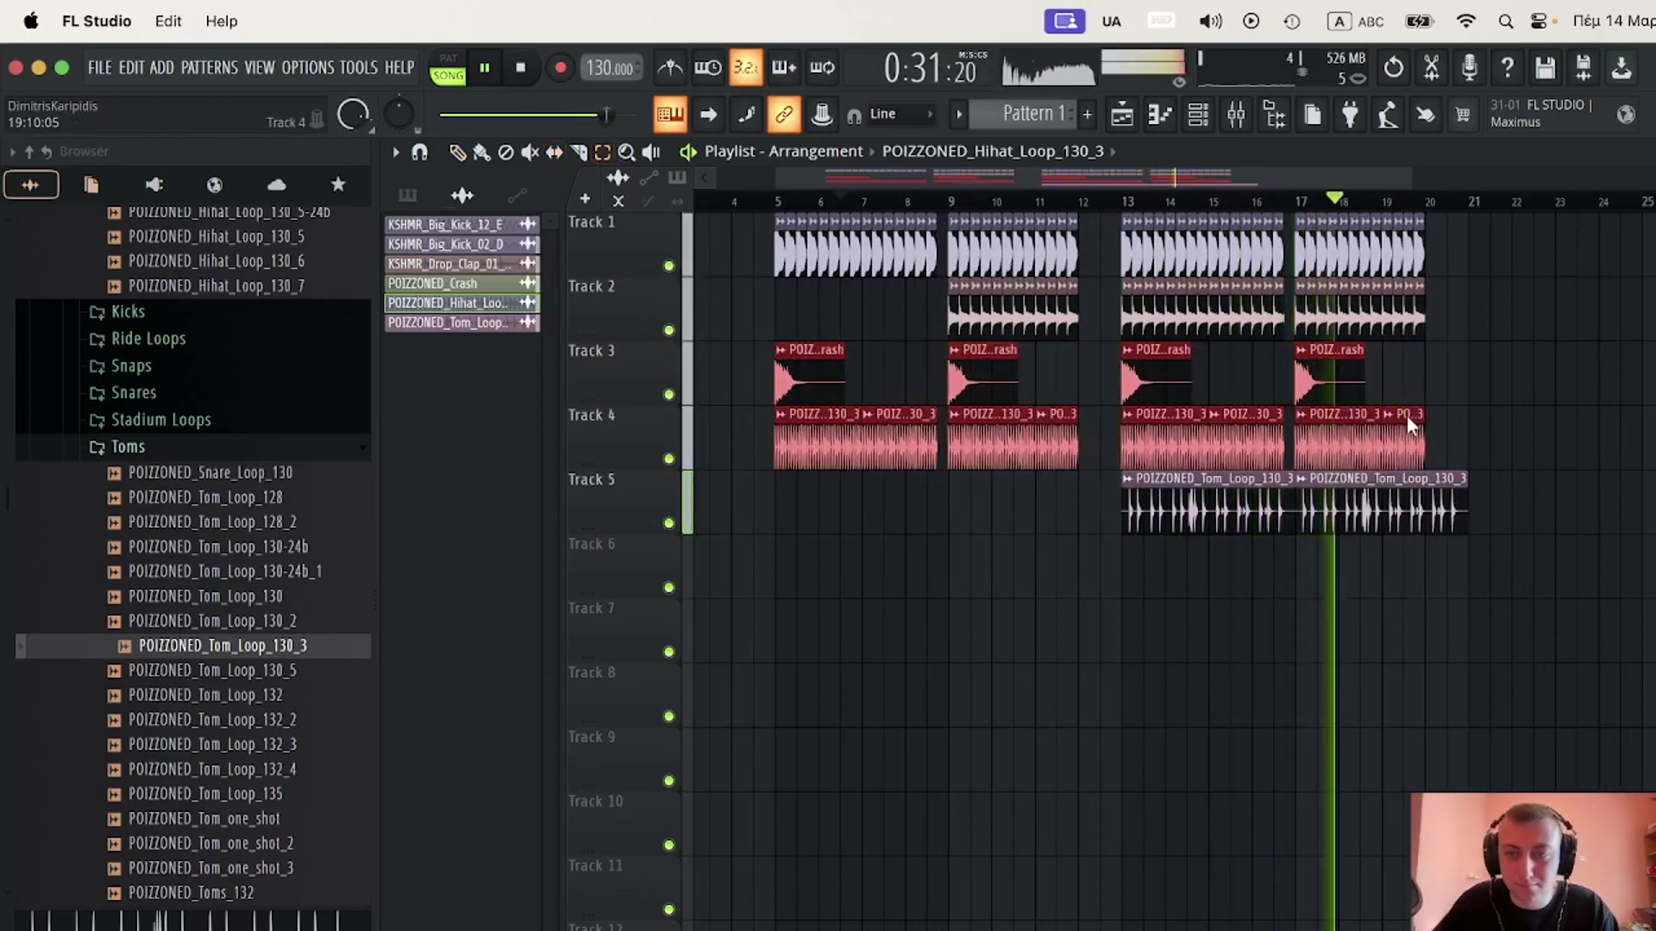
pyautogui.hotkey('shift', 'Down')
pyautogui.hotkey('shift', 'Down')
pyautogui.hotkey('shift', 'Down')
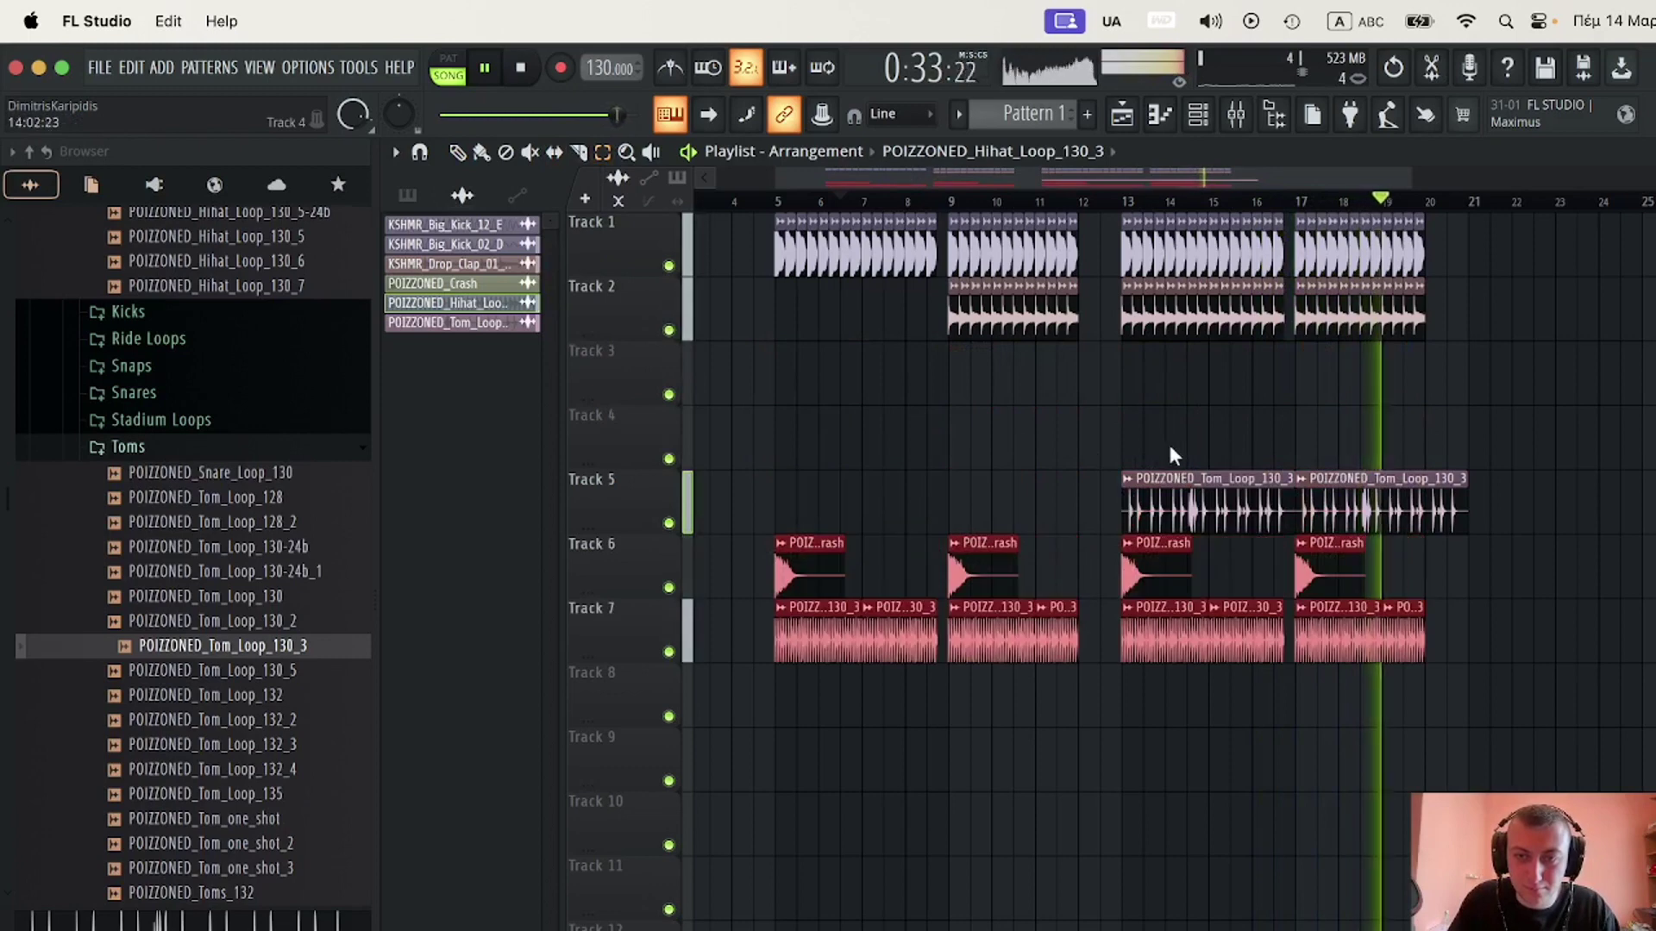
pyautogui.moveTo(772, 536); pyautogui.dragTo(1379, 573)
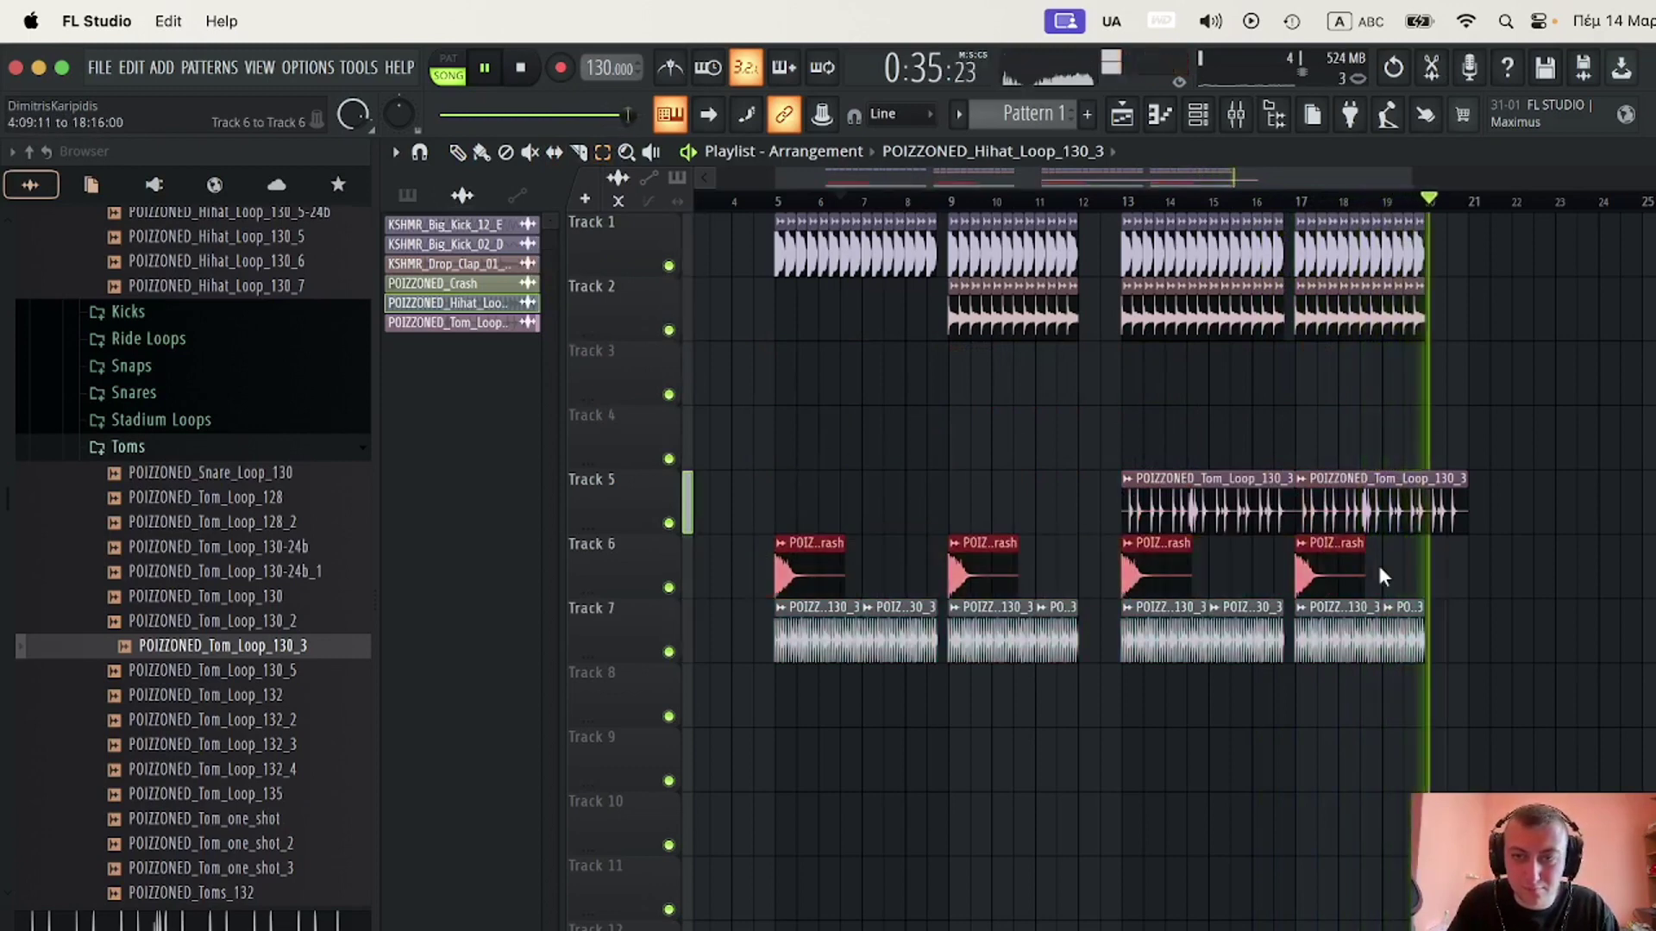
pyautogui.hotkey('shift', 'Down')
pyautogui.hotkey('shift', 'Down')
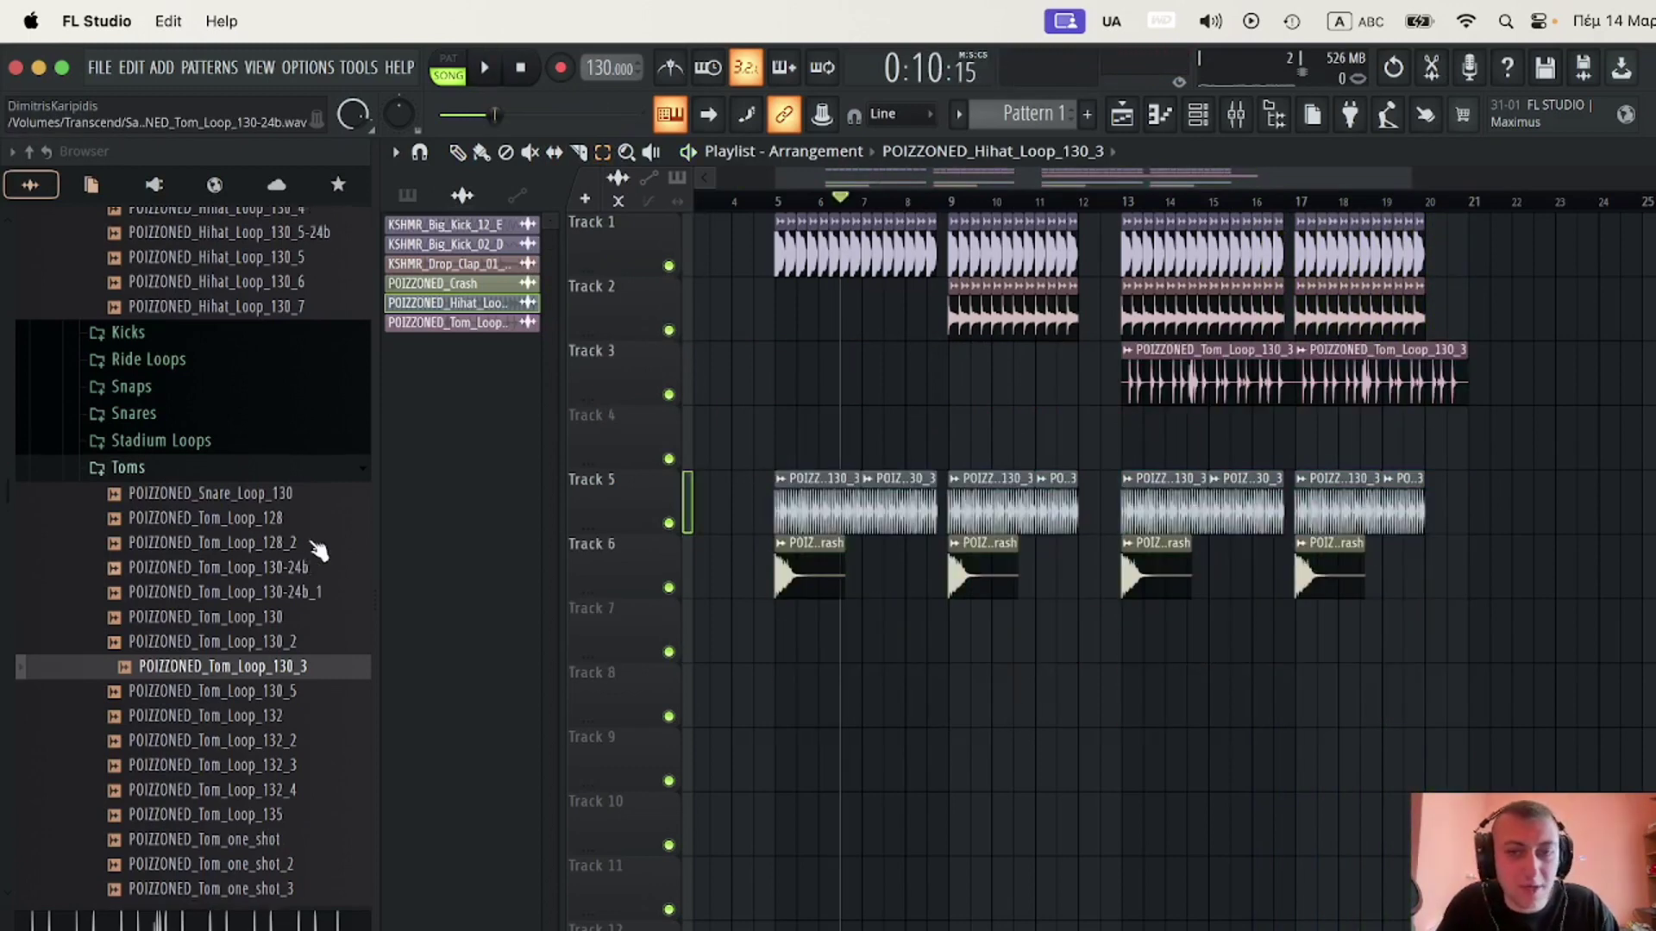
# - Place the POIZZONED_Clap_One_Shot sample on Track 4 in the gap just before bar 9 and play the arrangement
pyautogui.scroll(10, 316, 547)
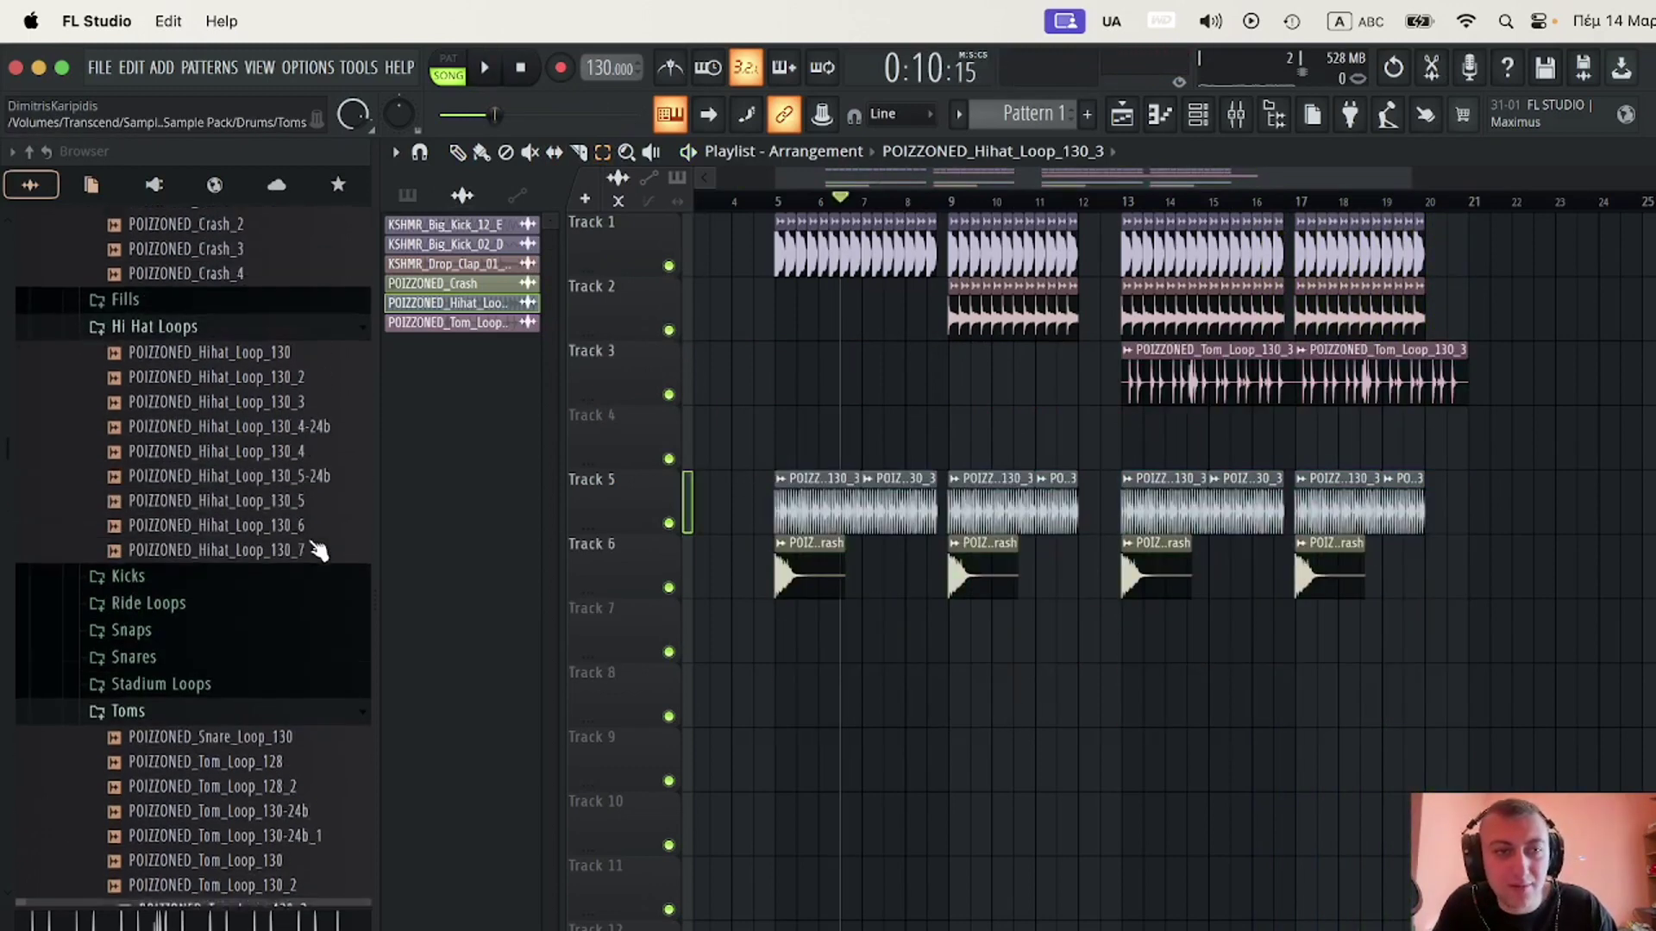
pyautogui.scroll(-2, 317, 550)
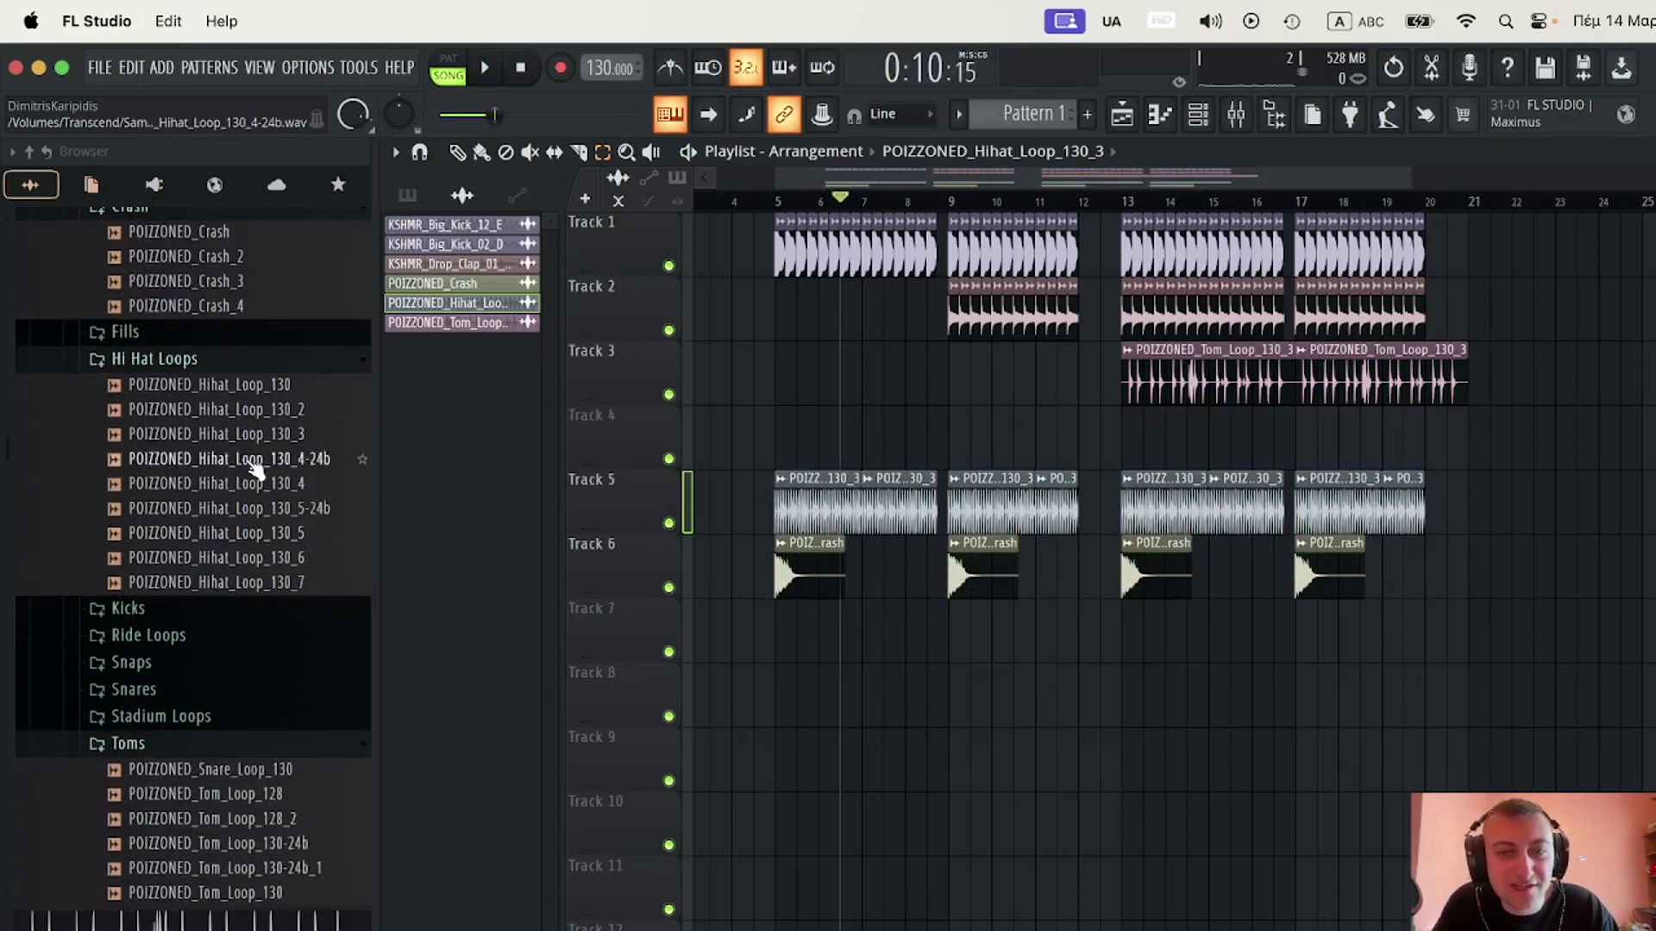
pyautogui.scroll(10, 216, 448)
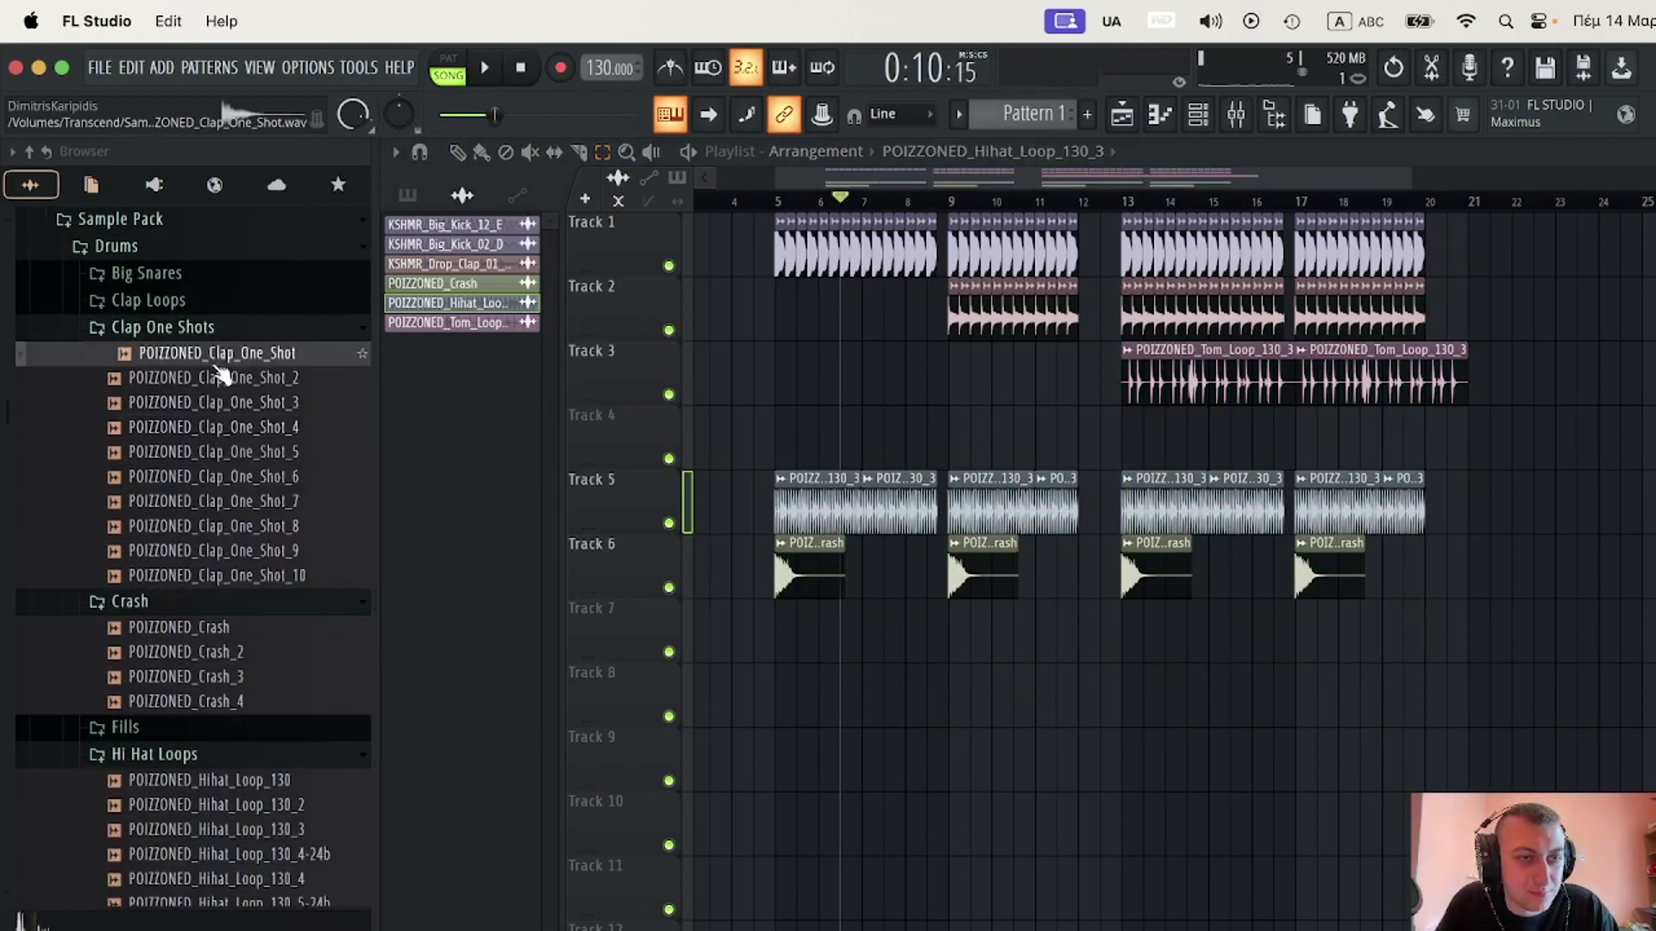
pyautogui.moveTo(761, 372); pyautogui.dragTo(928, 445)
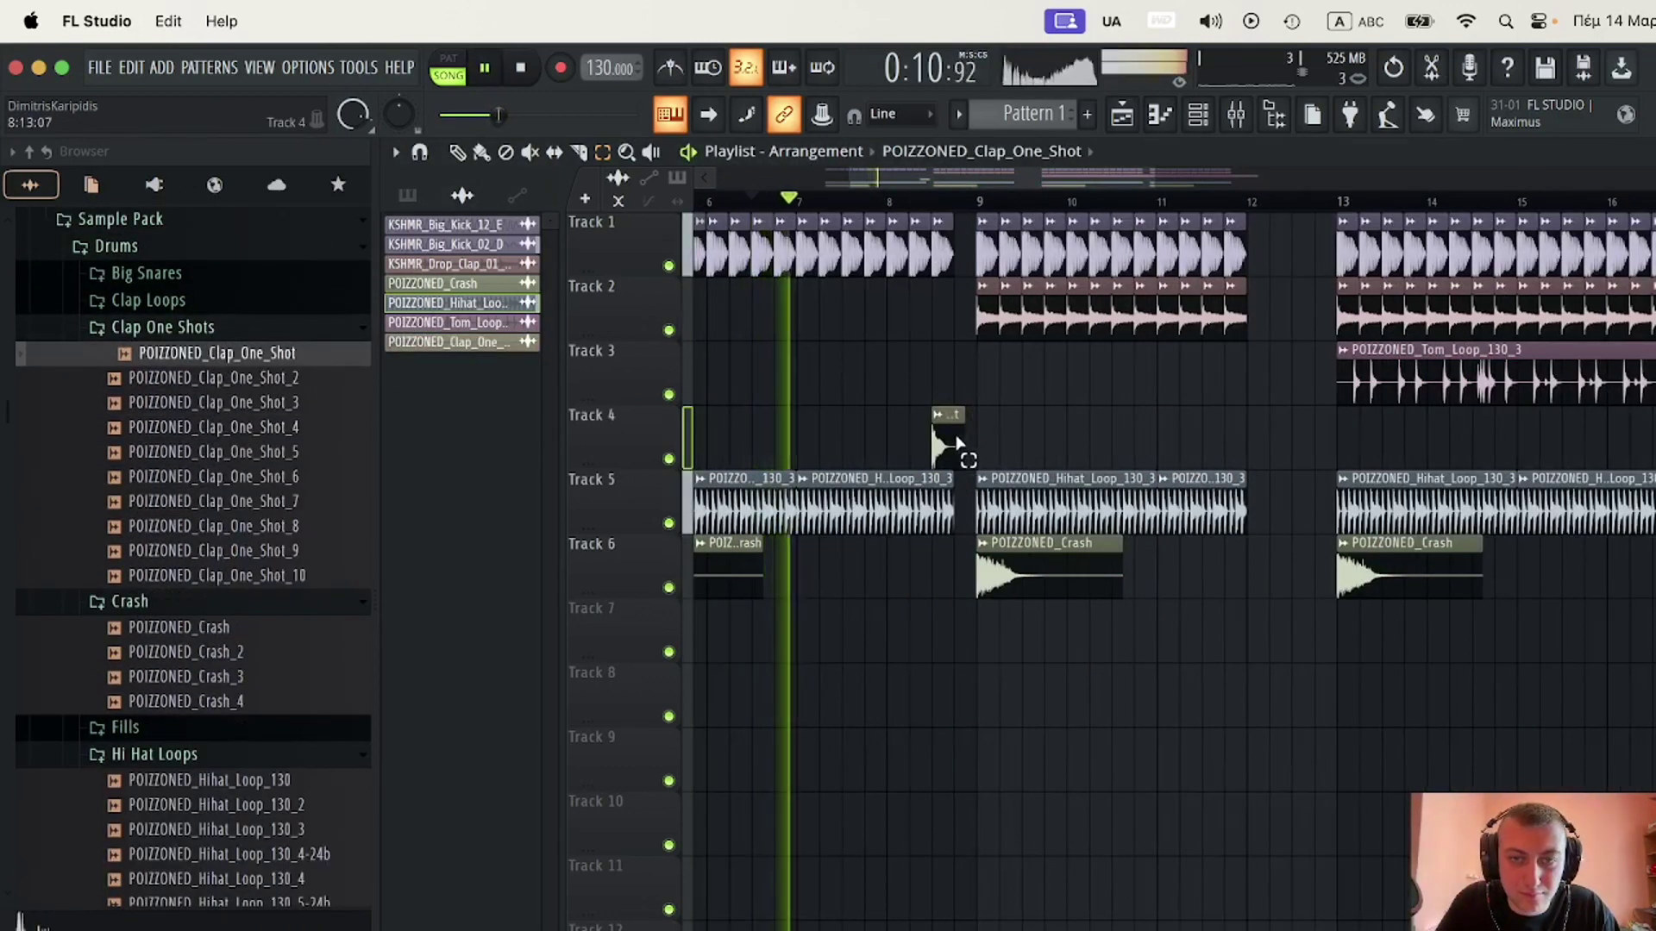
pyautogui.press('space')
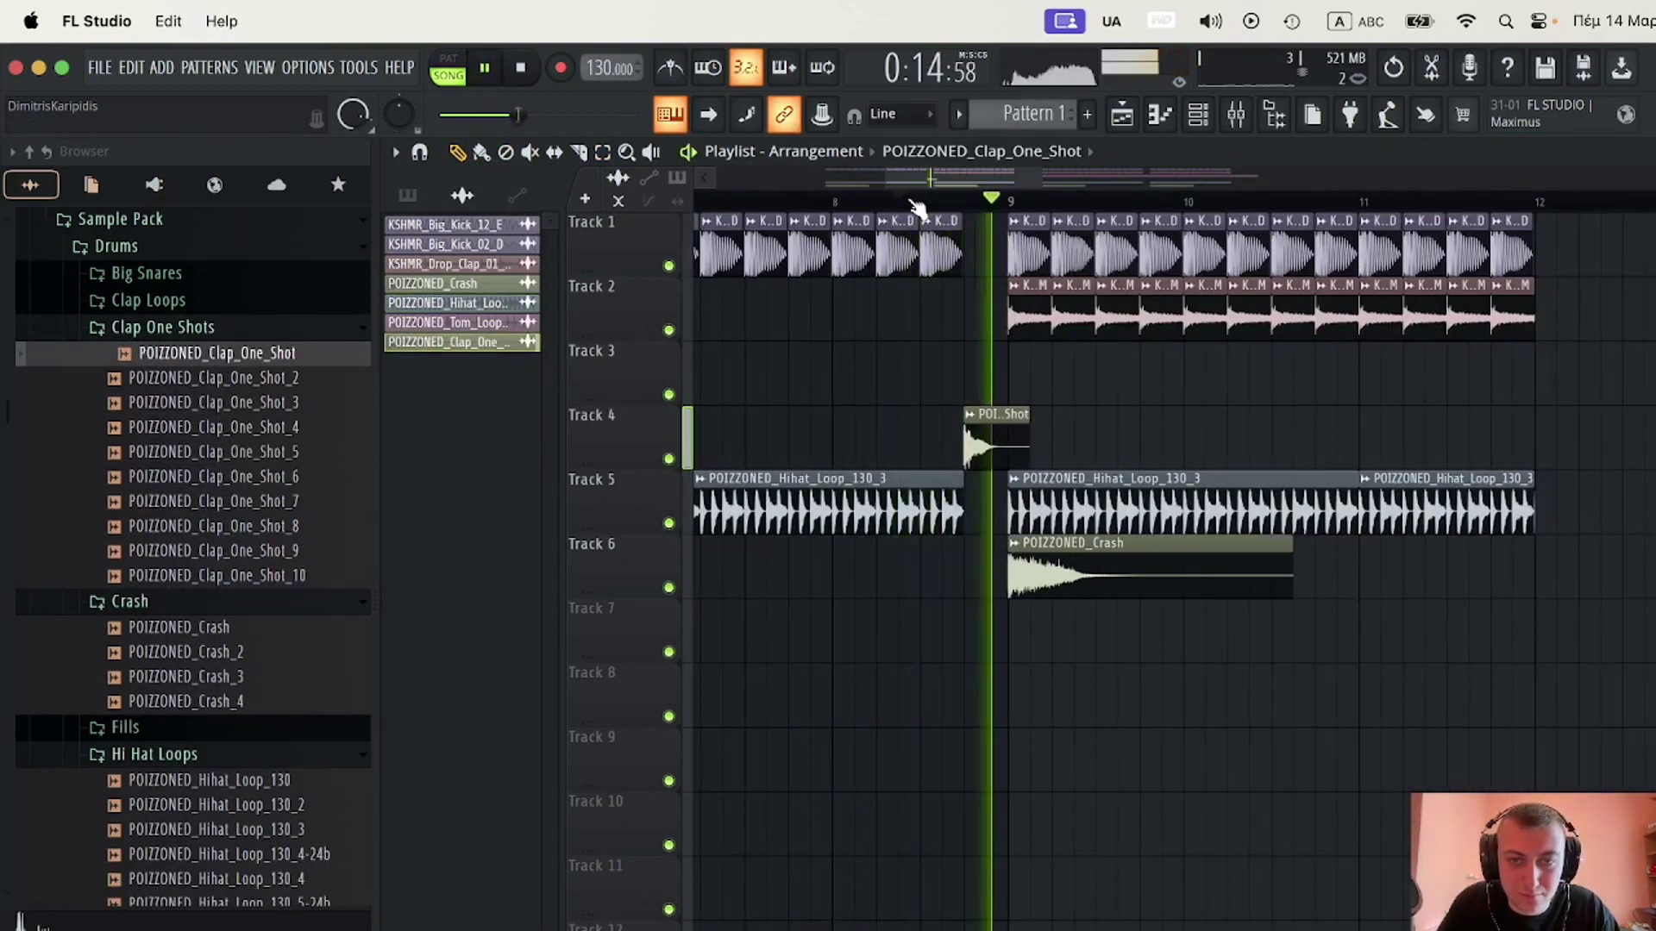
# - Review the channel settings of the POIZZONED_Clap_One_Shot clip and close them
pyautogui.doubleClick(997, 435)
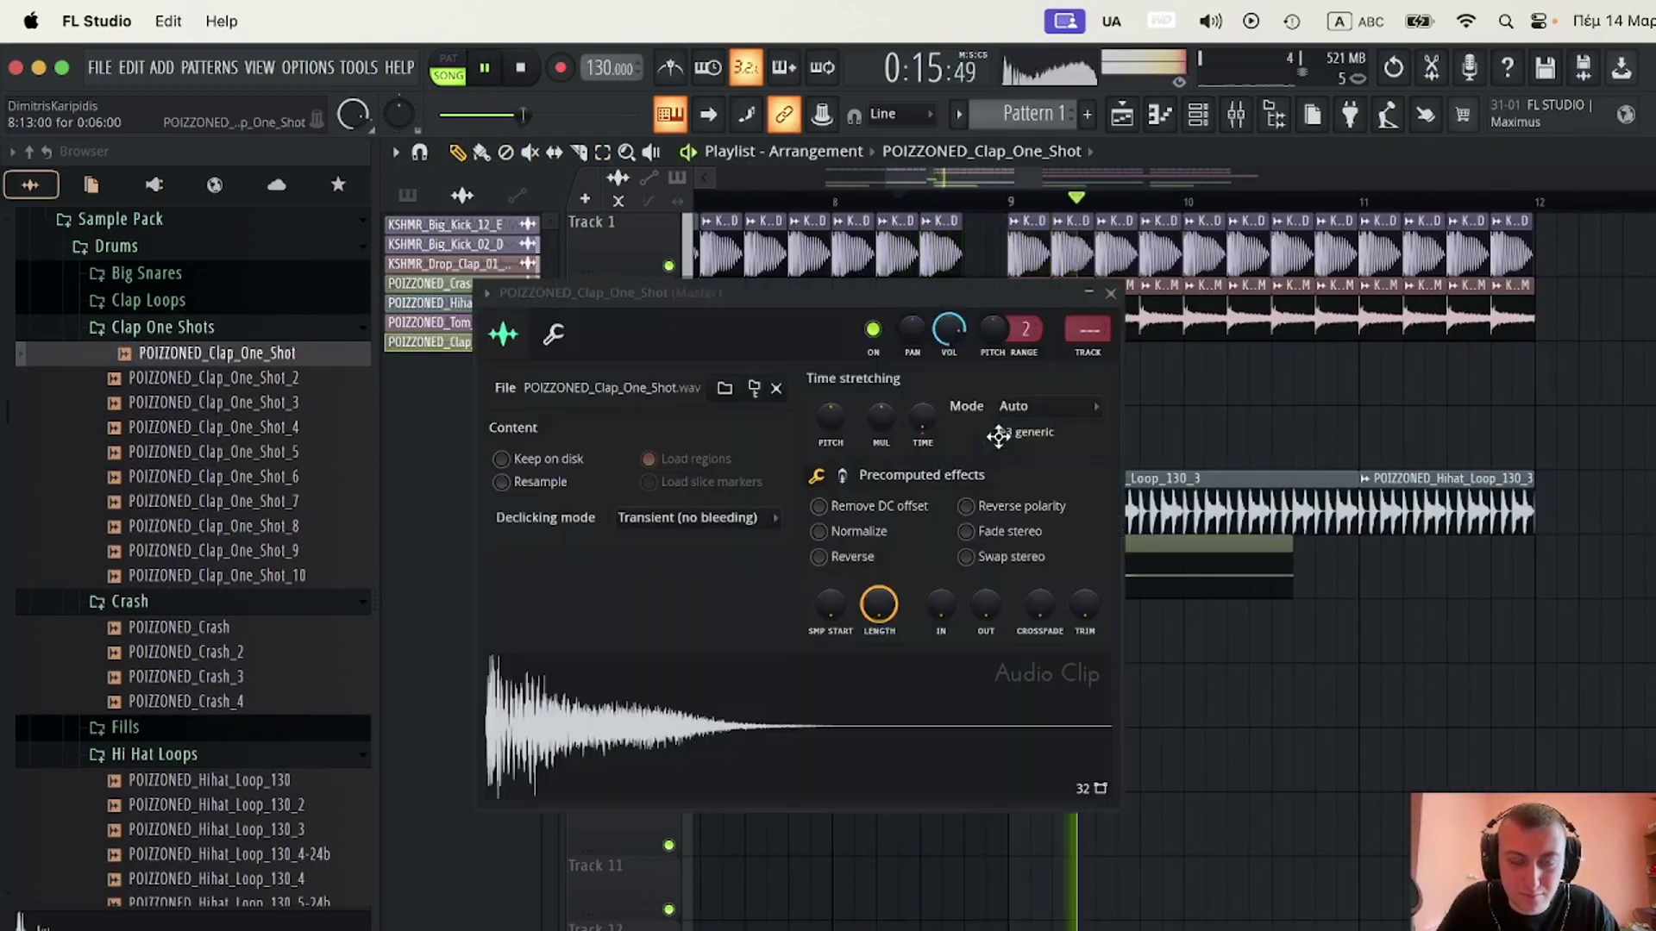
pyautogui.click(1110, 293)
pyautogui.scroll(-5, 1099, 299)
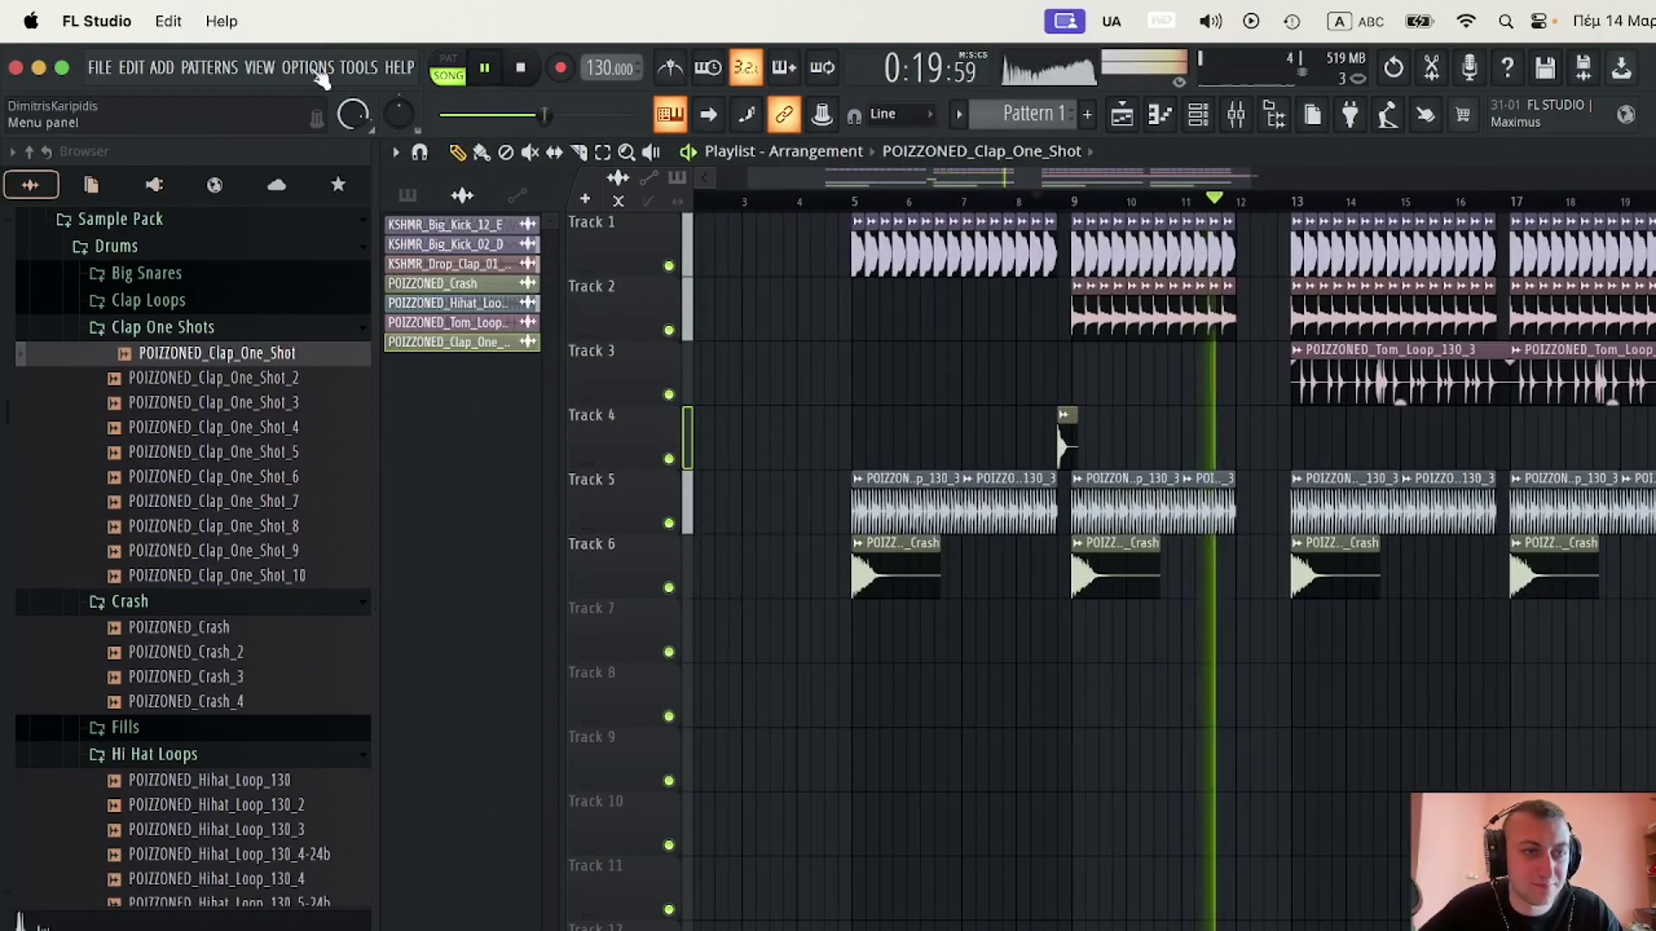
# - Place POIZZONED_Big_Snare_2-24b just before bars 9 and 17, and arrange the hi-hats, crashes, snares and clap on Tracks 4 to 7
pyautogui.press('space')
pyautogui.click(99, 277)
pyautogui.click(207, 325)
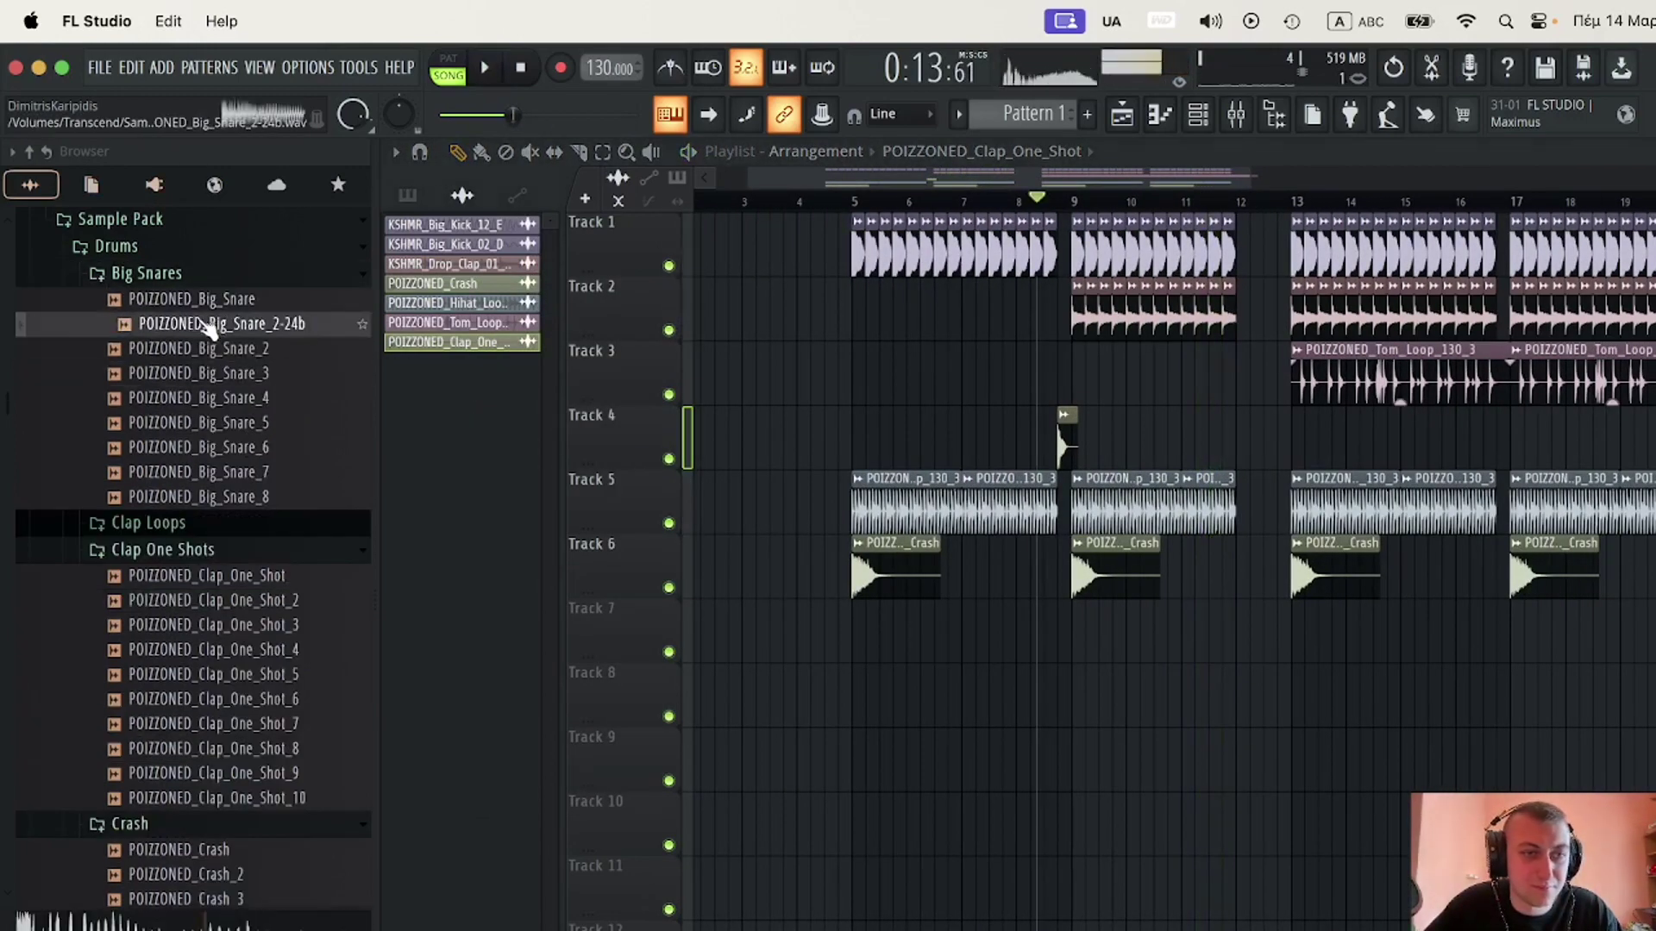
pyautogui.moveTo(1266, 353); pyautogui.dragTo(924, 371)
pyautogui.press('space')
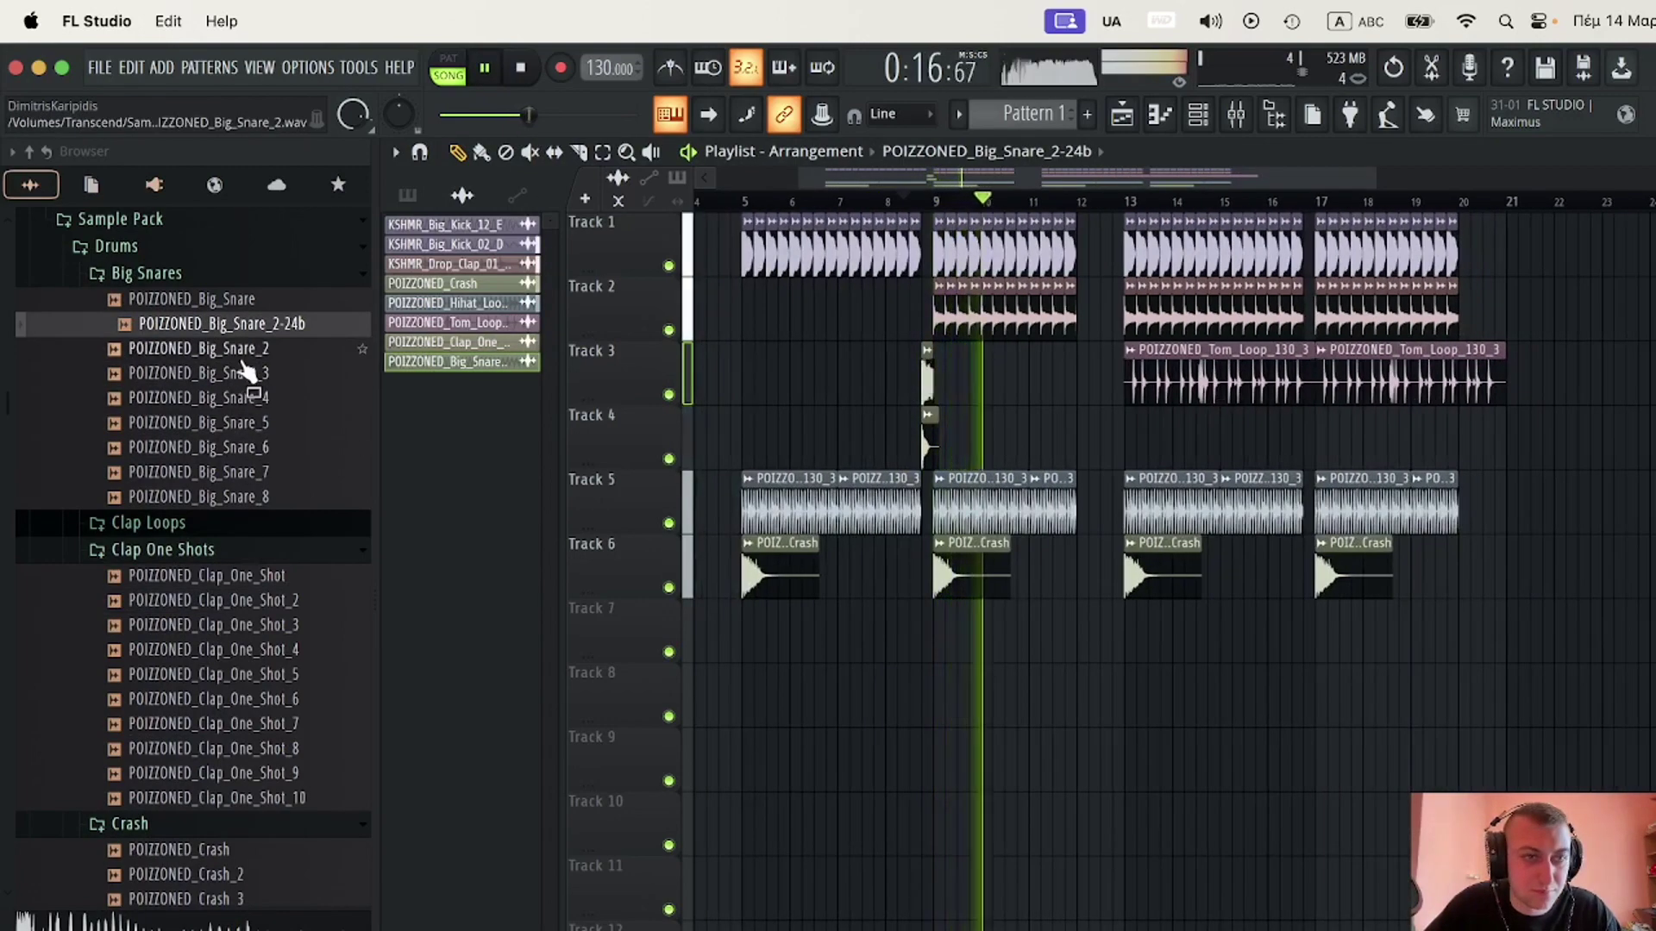
pyautogui.press('space')
pyautogui.moveTo(247, 333); pyautogui.dragTo(1147, 423)
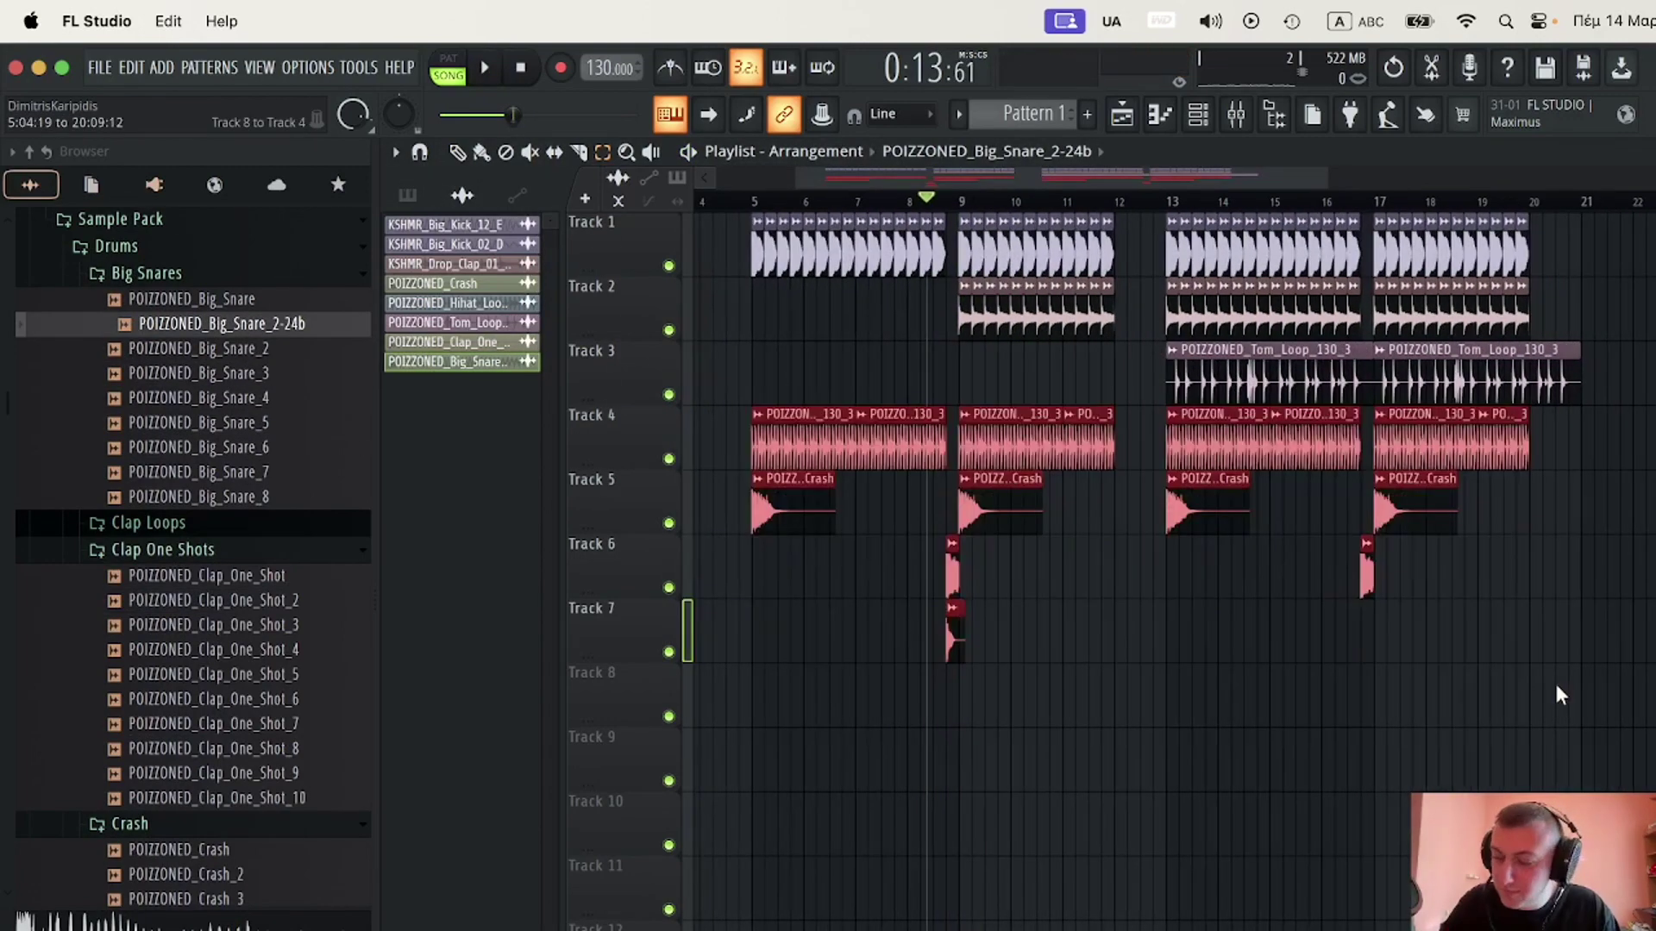
# - Place the short fill POIZZONED_Fill_130_9 on Track 8 so that it ends at bar 13
pyautogui.scroll(4, 81, 432)
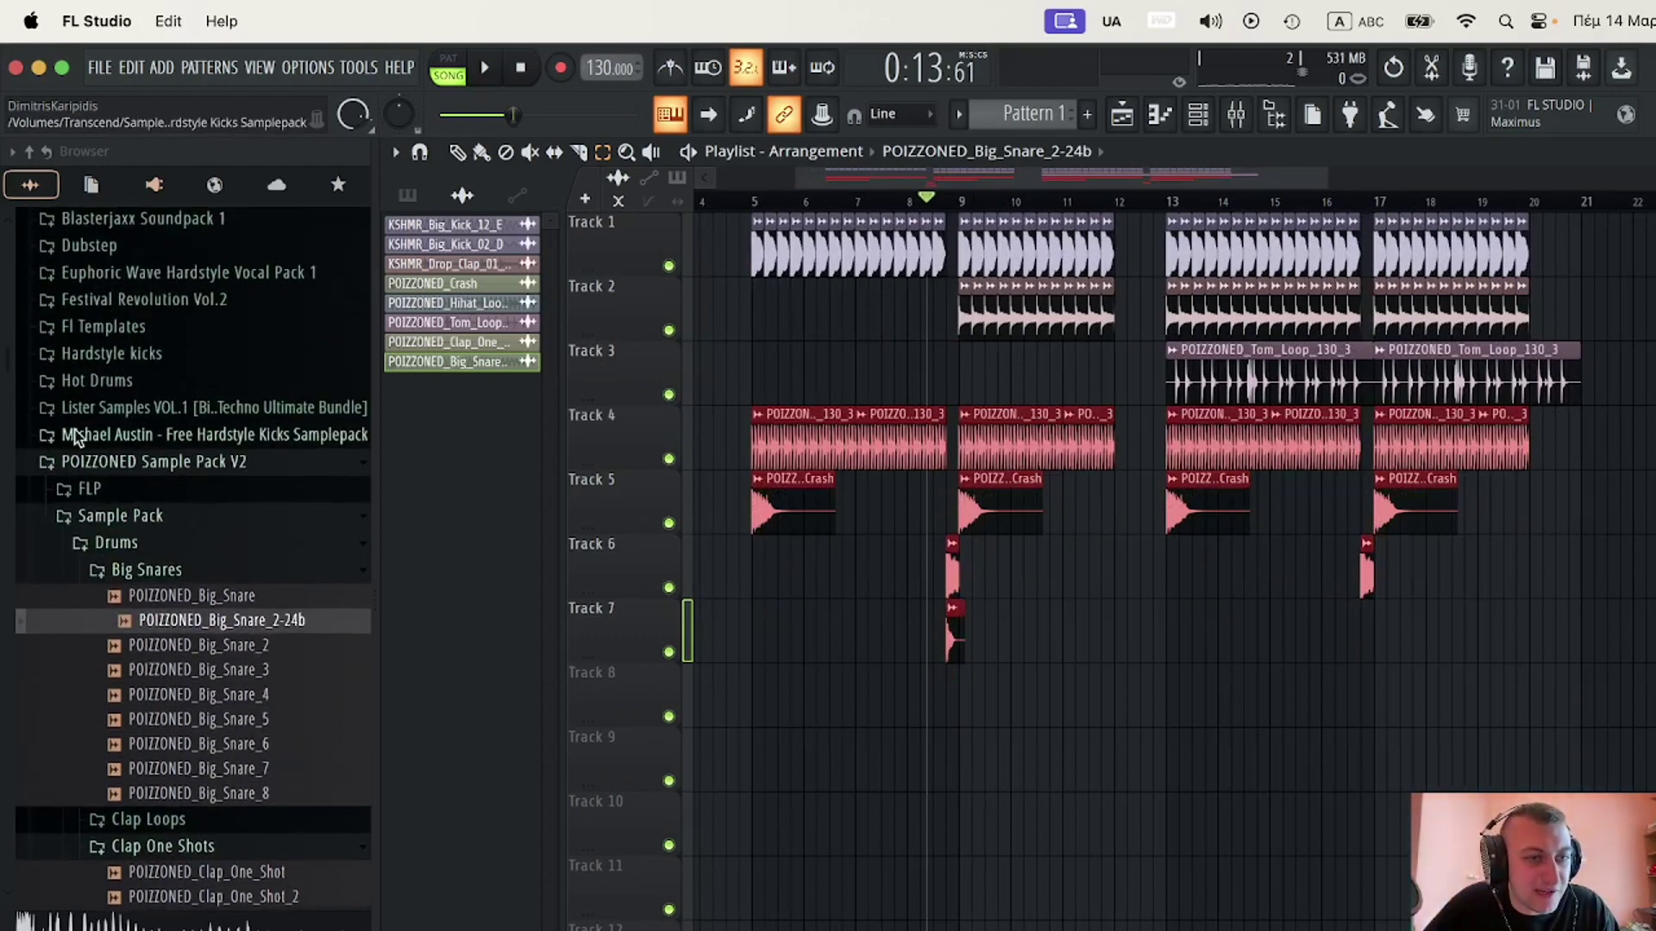
pyautogui.scroll(-4, 81, 436)
pyautogui.scroll(-15, 172, 483)
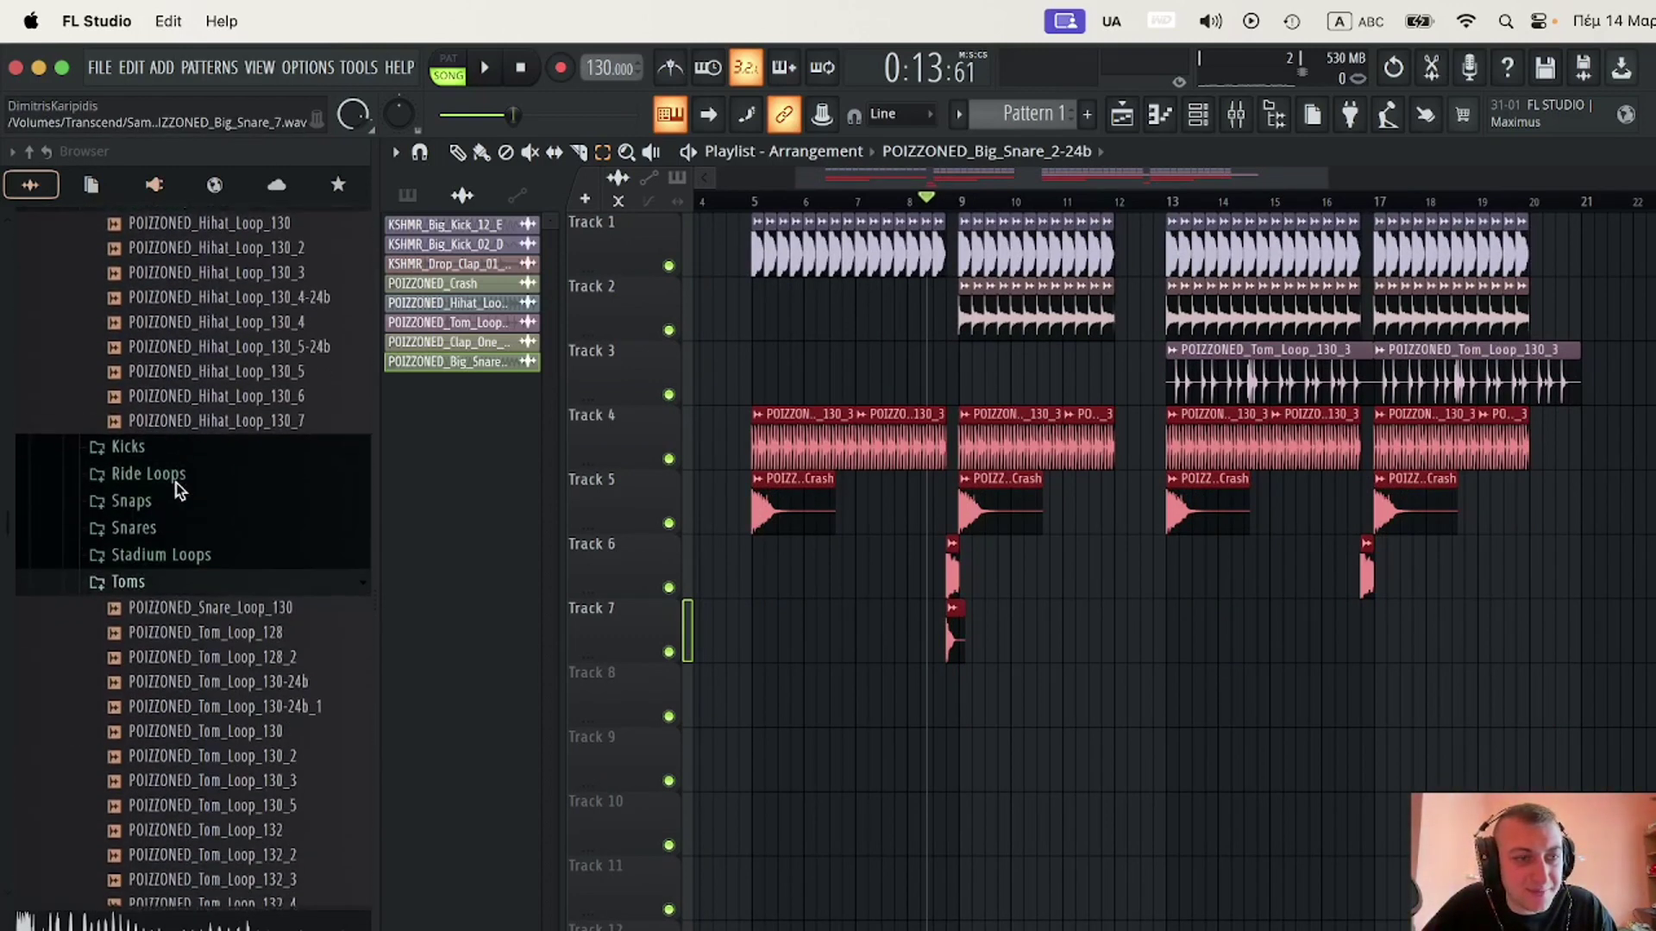
pyautogui.click(147, 616)
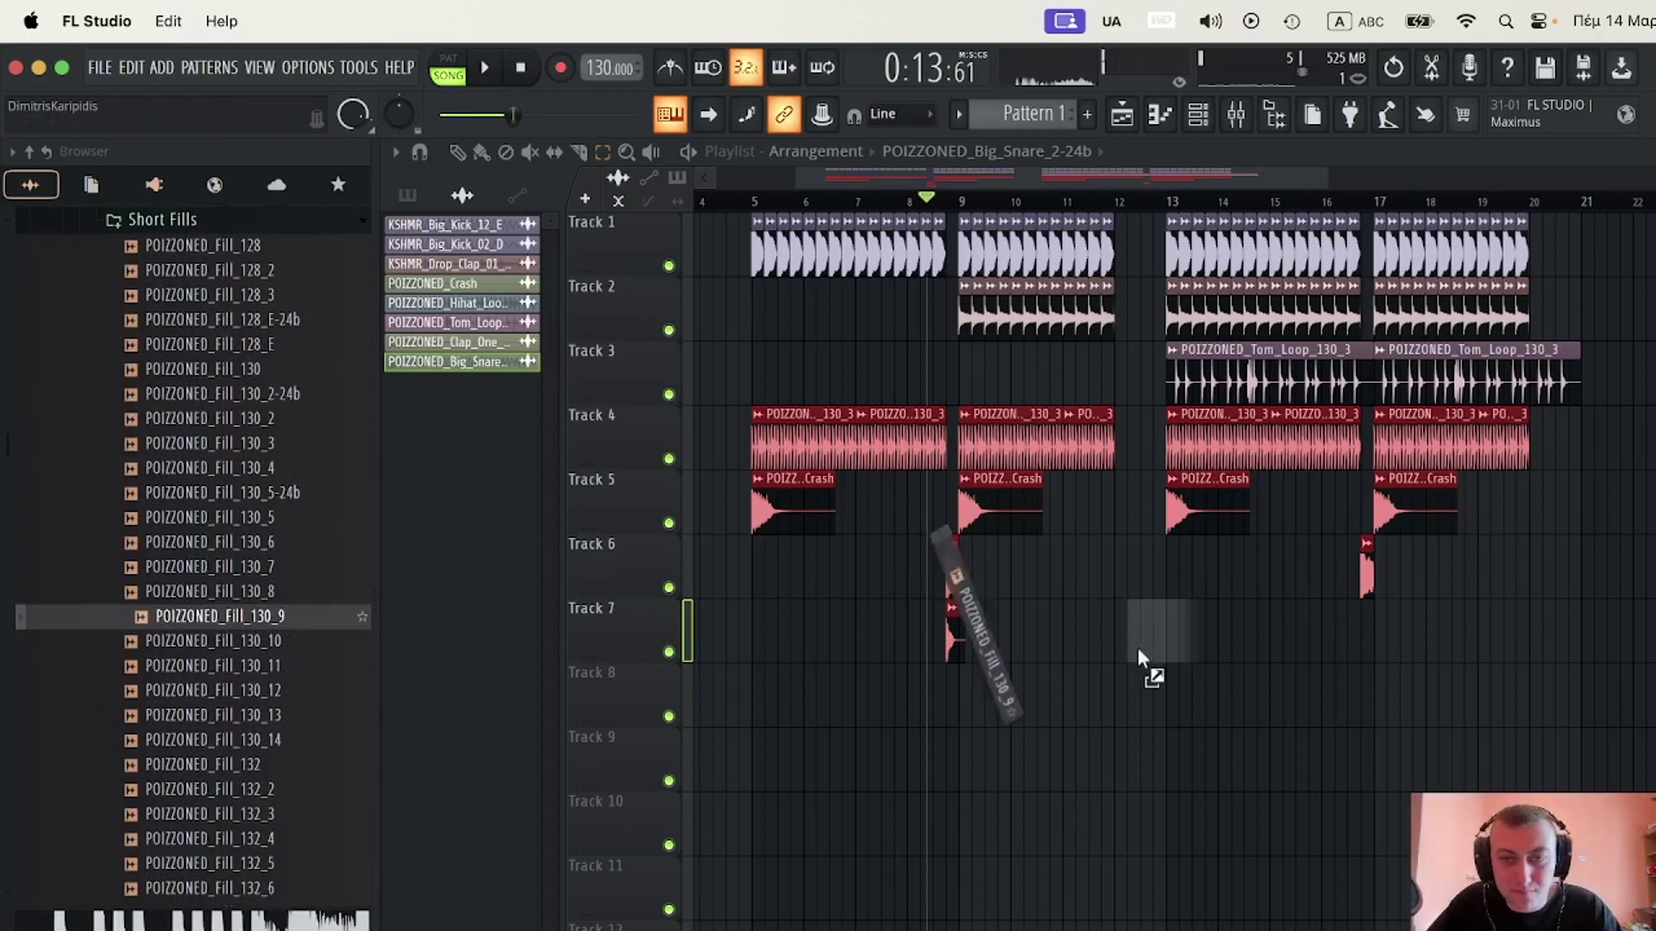
pyautogui.moveTo(1138, 660); pyautogui.dragTo(1121, 695)
pyautogui.scroll(5, 940, 240)
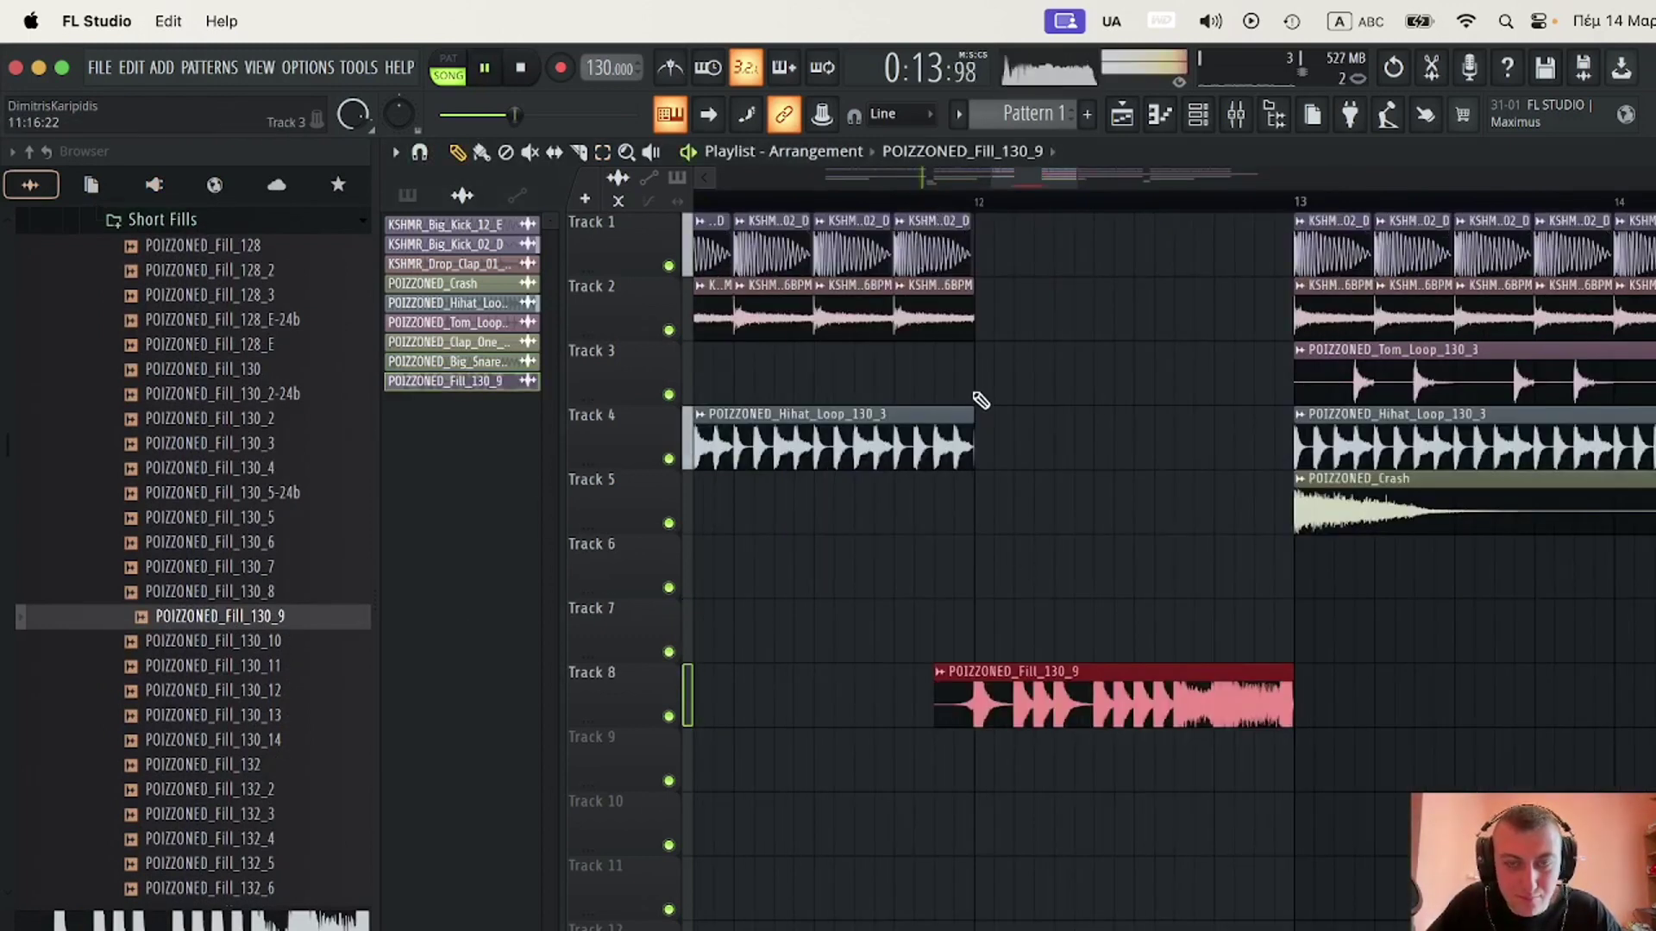
# - Place the short fill POIZZONED_Fill_130_13 on Track 8 from bar 20 to bar 21
pyautogui.scroll(-3, 981, 399)
pyautogui.click(203, 710)
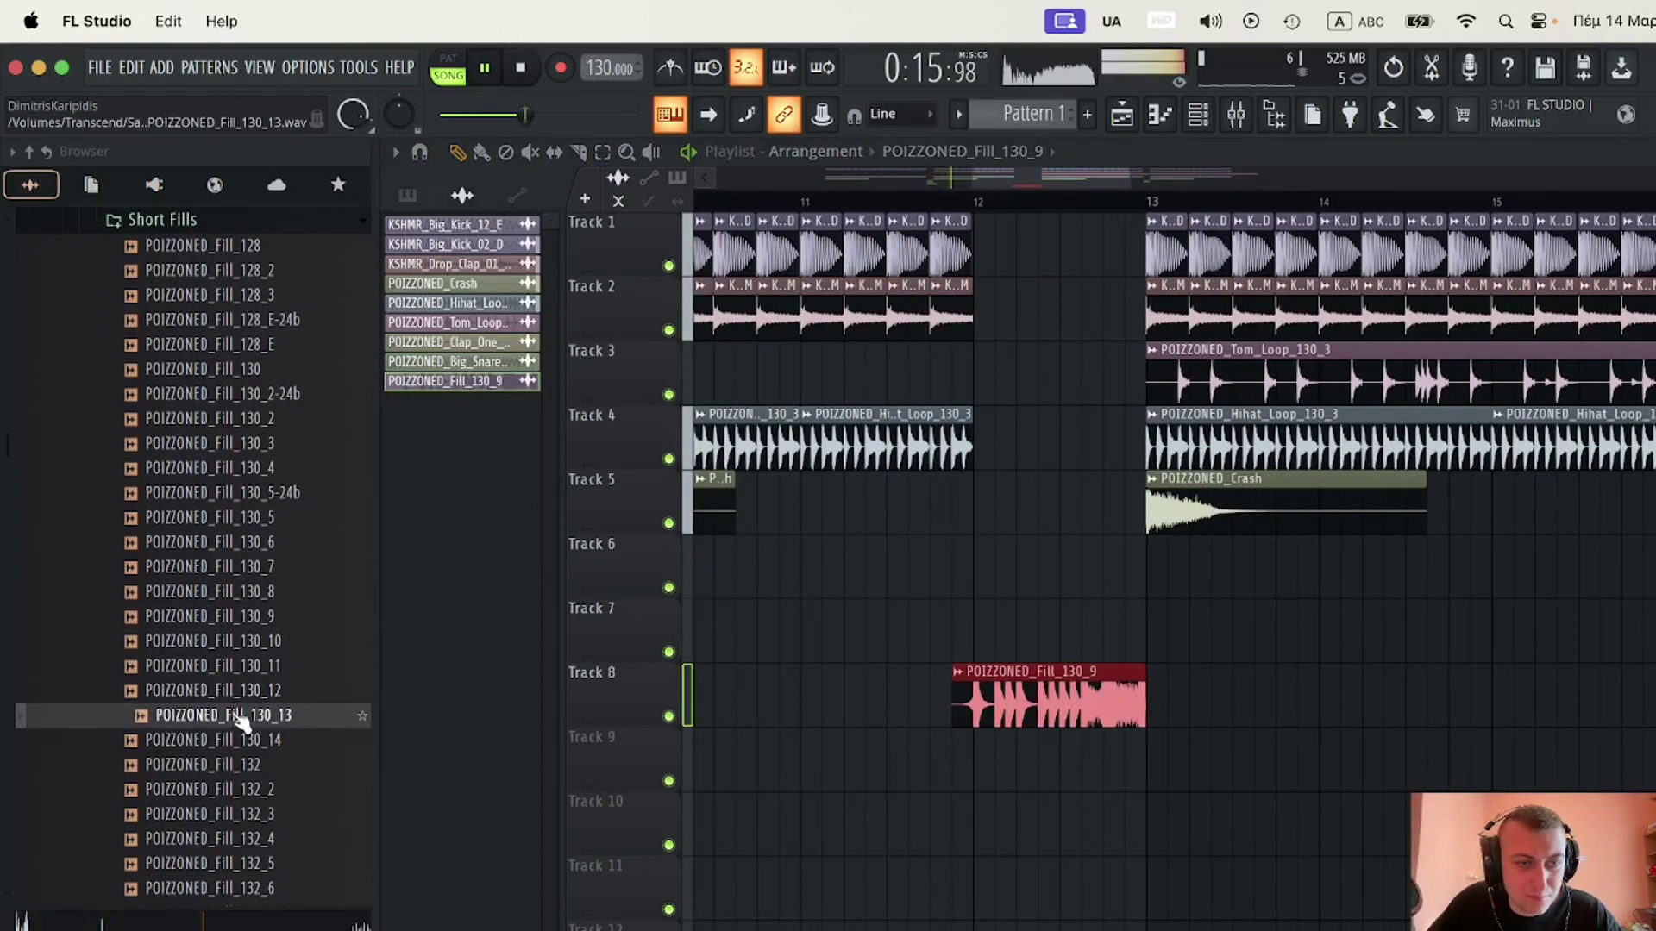
pyautogui.moveTo(241, 723); pyautogui.dragTo(1620, 718)
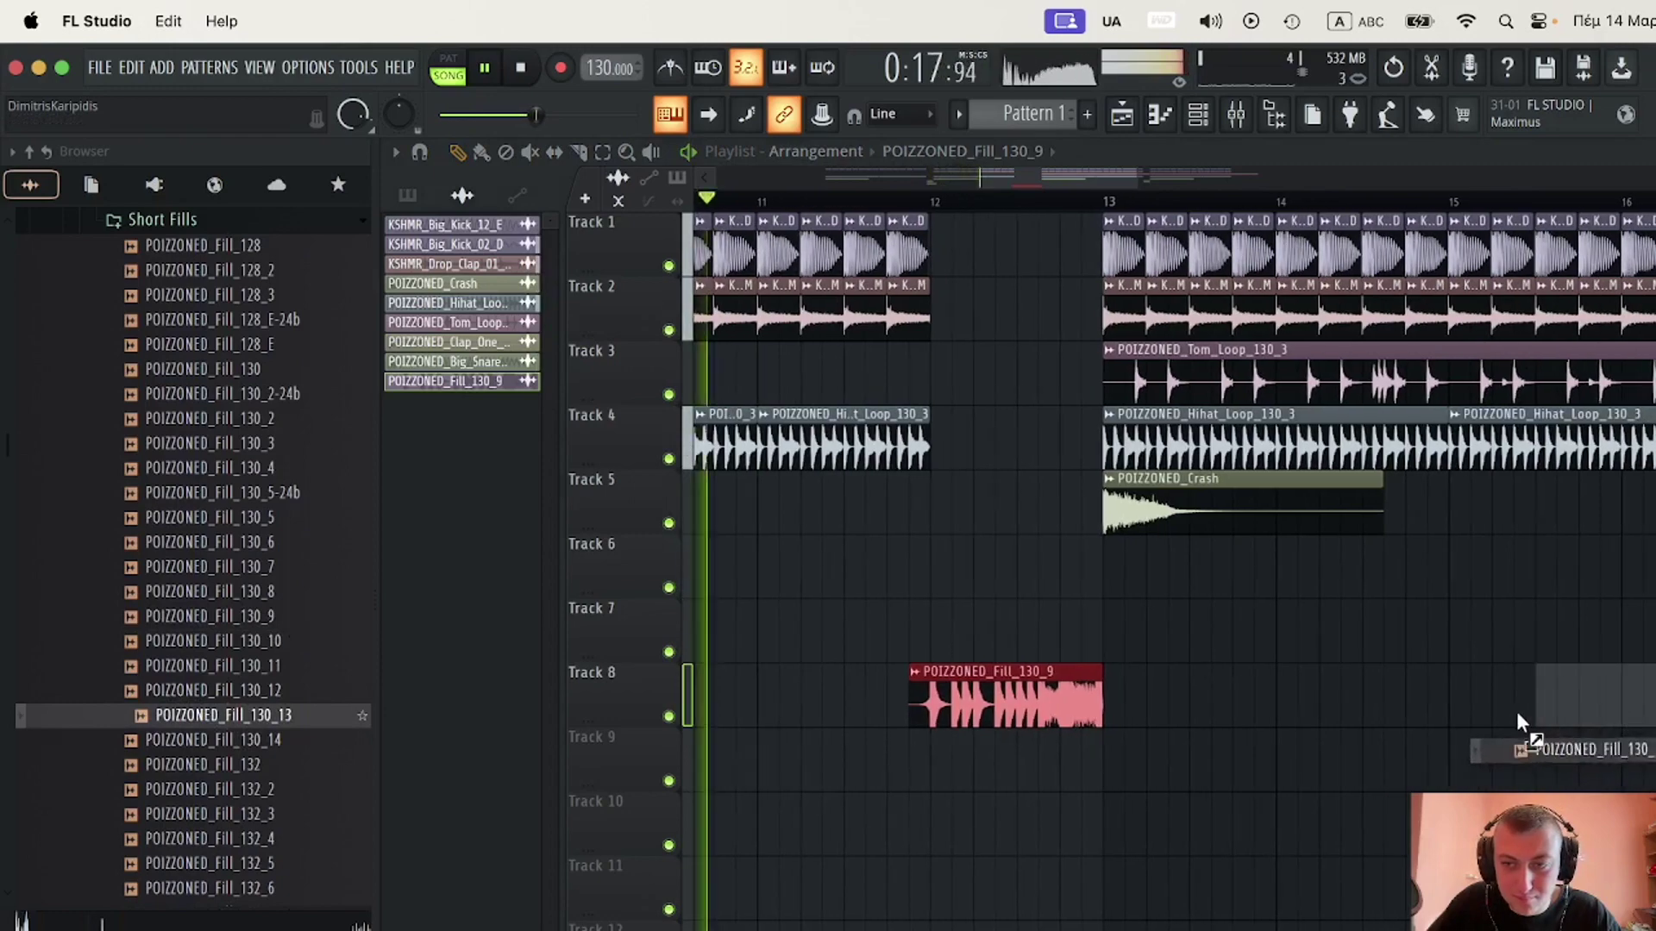
pyautogui.moveTo(1520, 723); pyautogui.dragTo(1602, 716)
pyautogui.scroll(-4, 1466, 703)
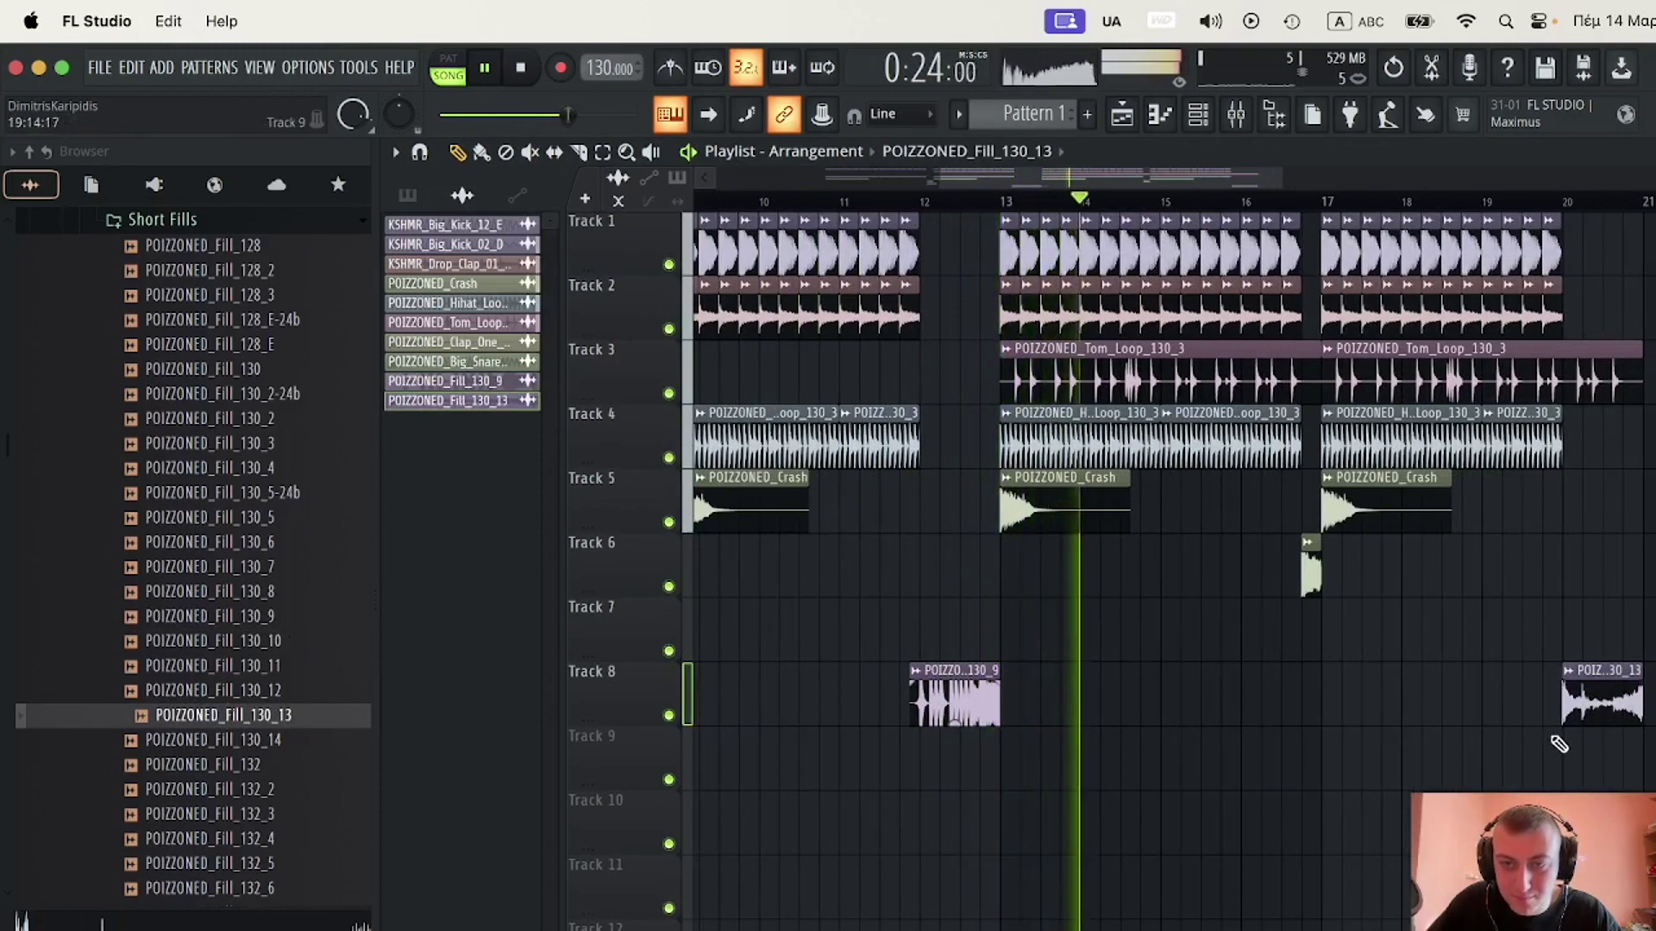
pyautogui.scroll(-3, 1543, 740)
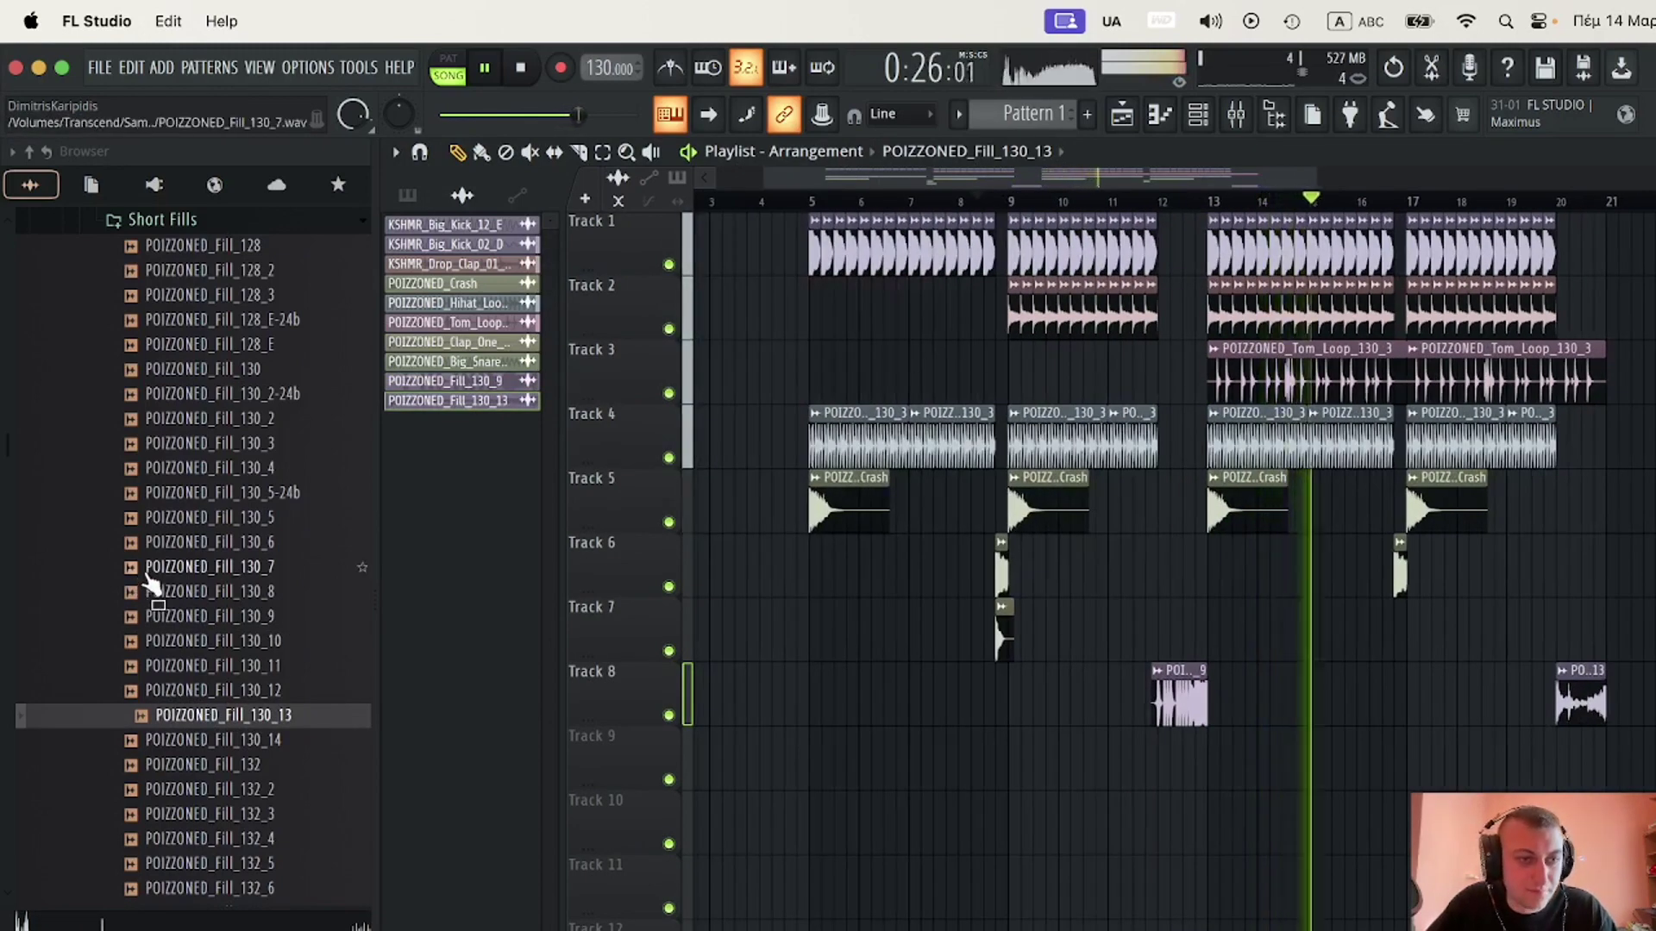
# - Collapse the Clap One Shots, Crash, Fills, Hi Hat Loops and Toms sample folders under Drums
pyautogui.scroll(6, 151, 587)
pyautogui.click(99, 221)
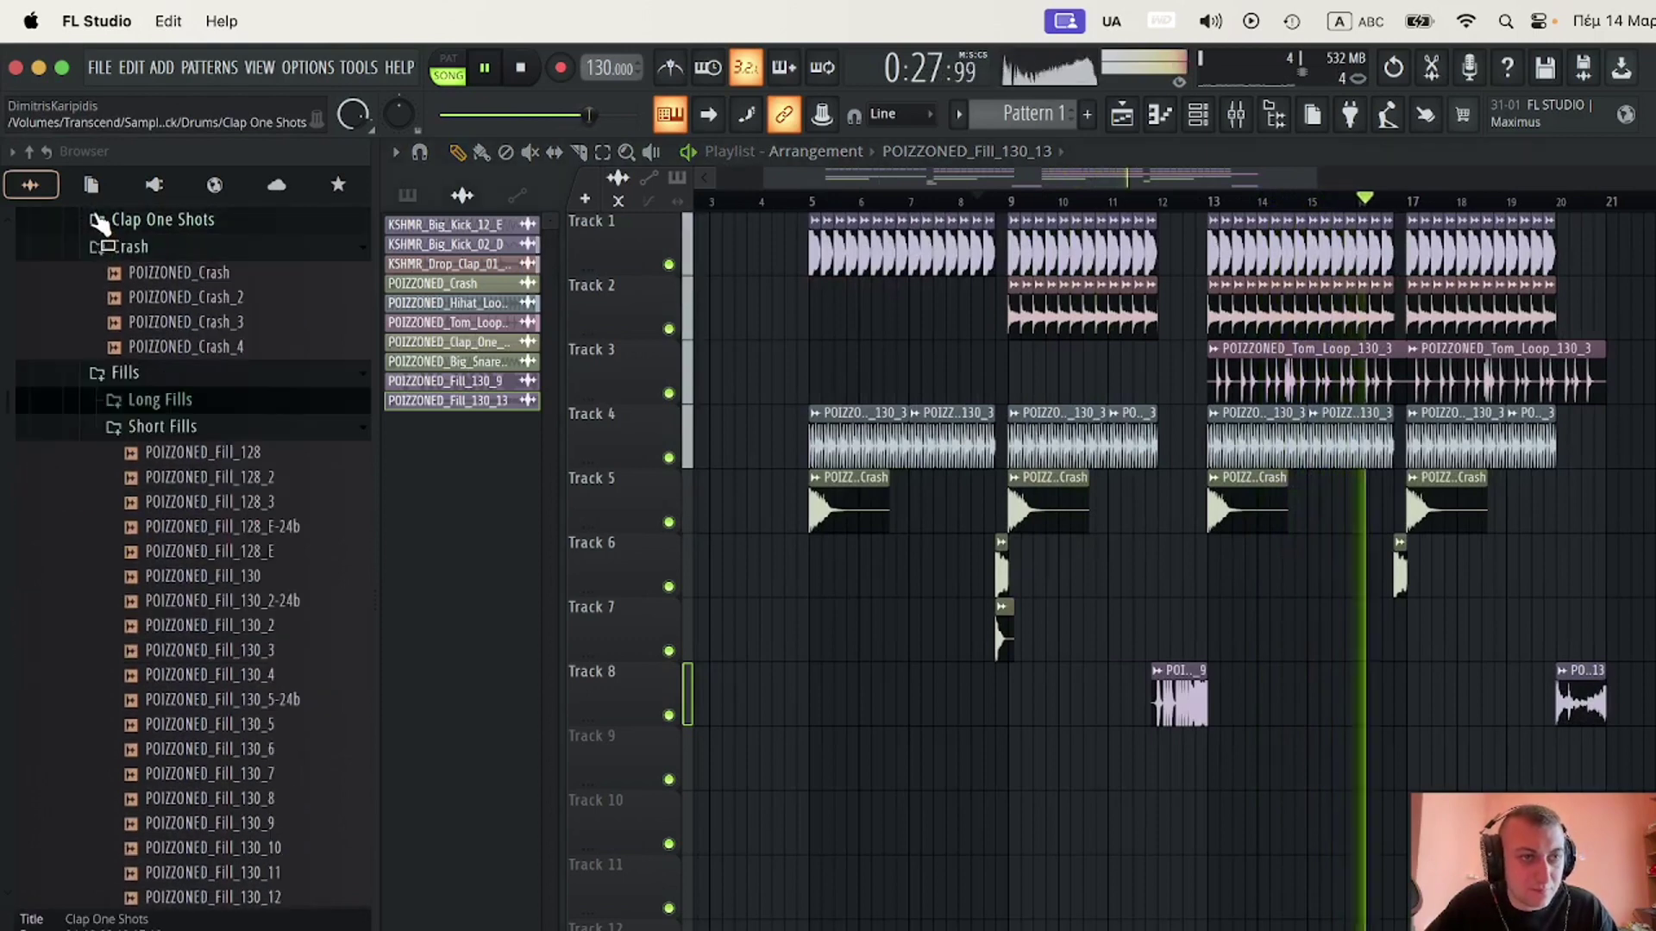
pyautogui.click(100, 249)
pyautogui.click(99, 274)
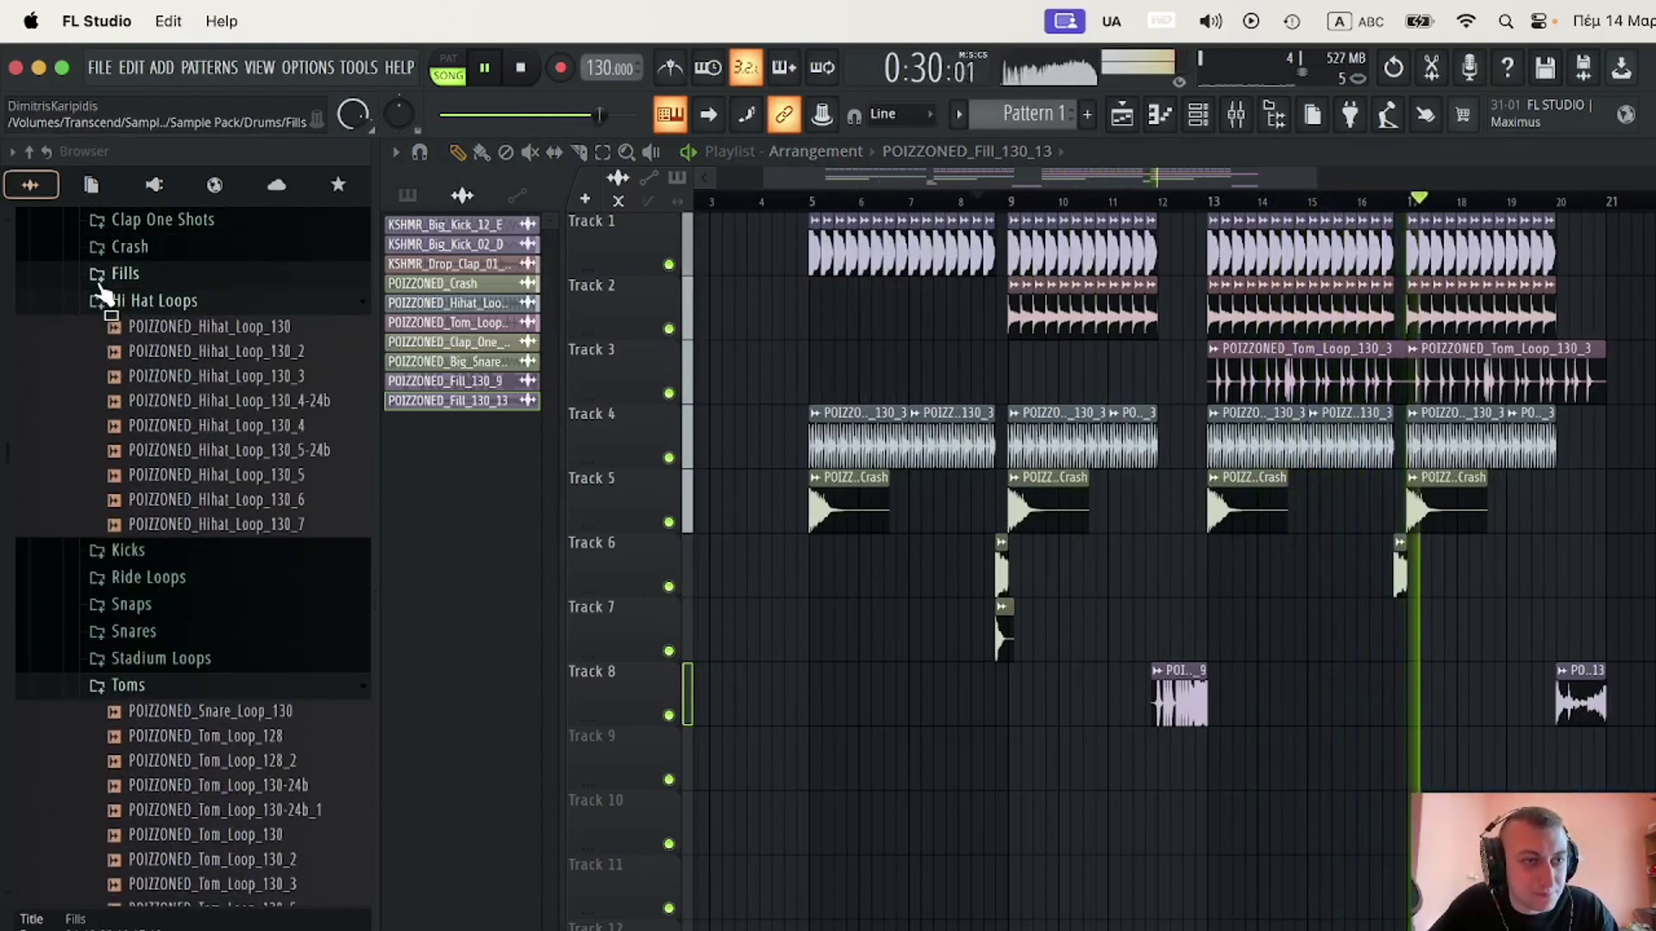
pyautogui.click(99, 301)
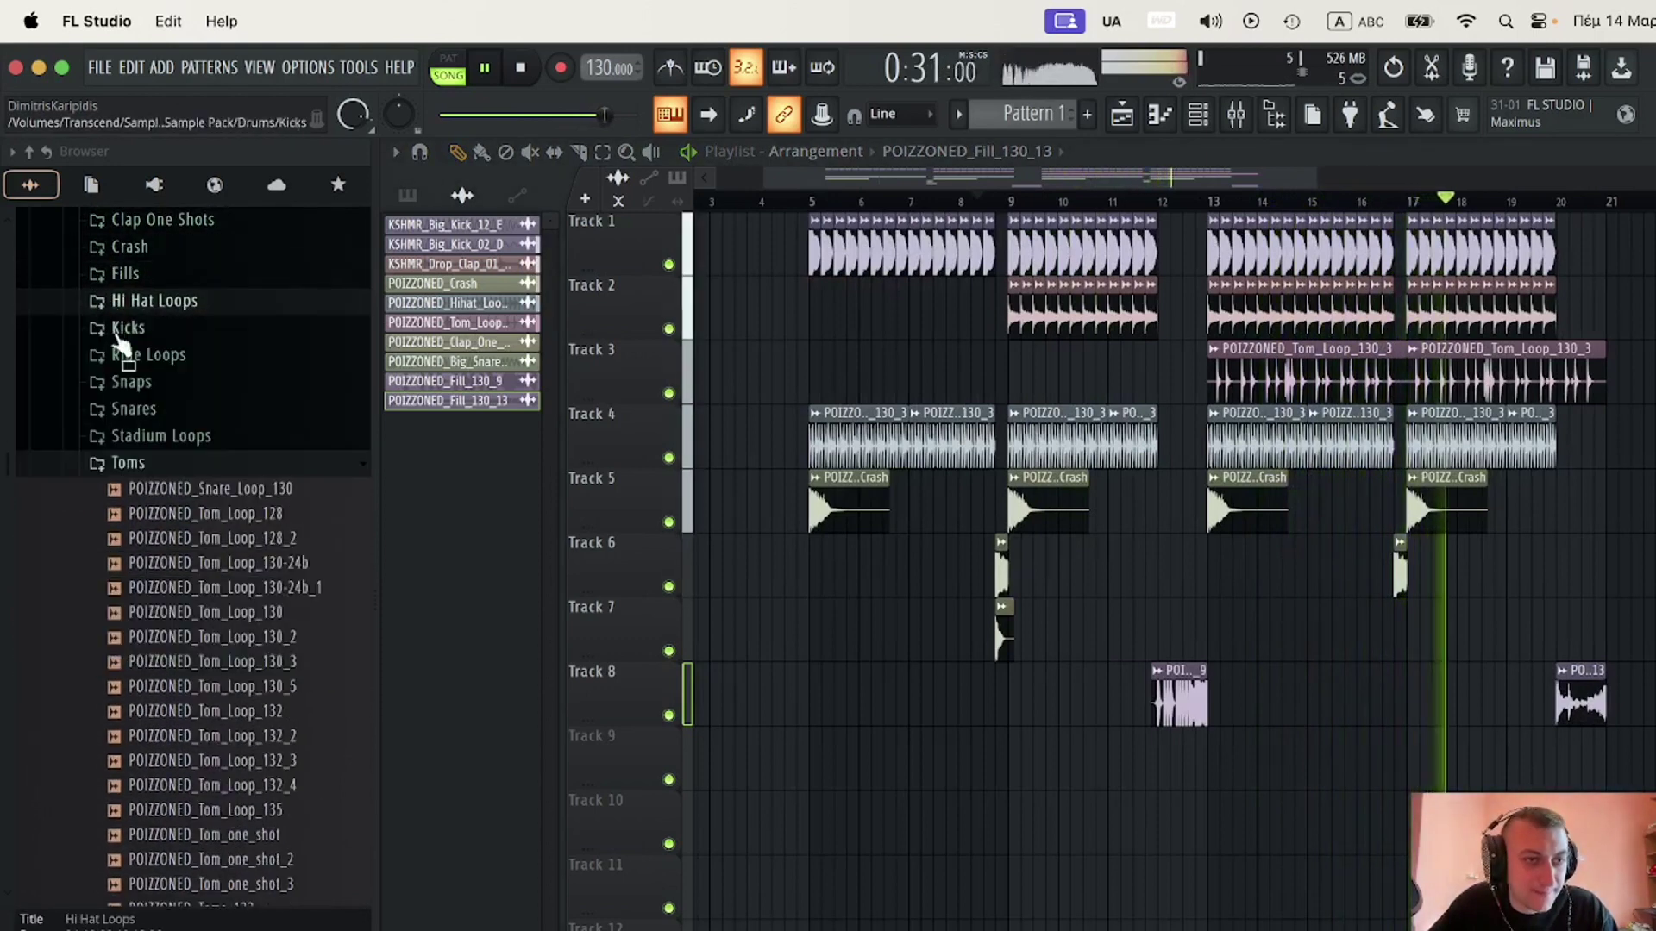
pyautogui.click(97, 466)
pyautogui.scroll(-3, 108, 560)
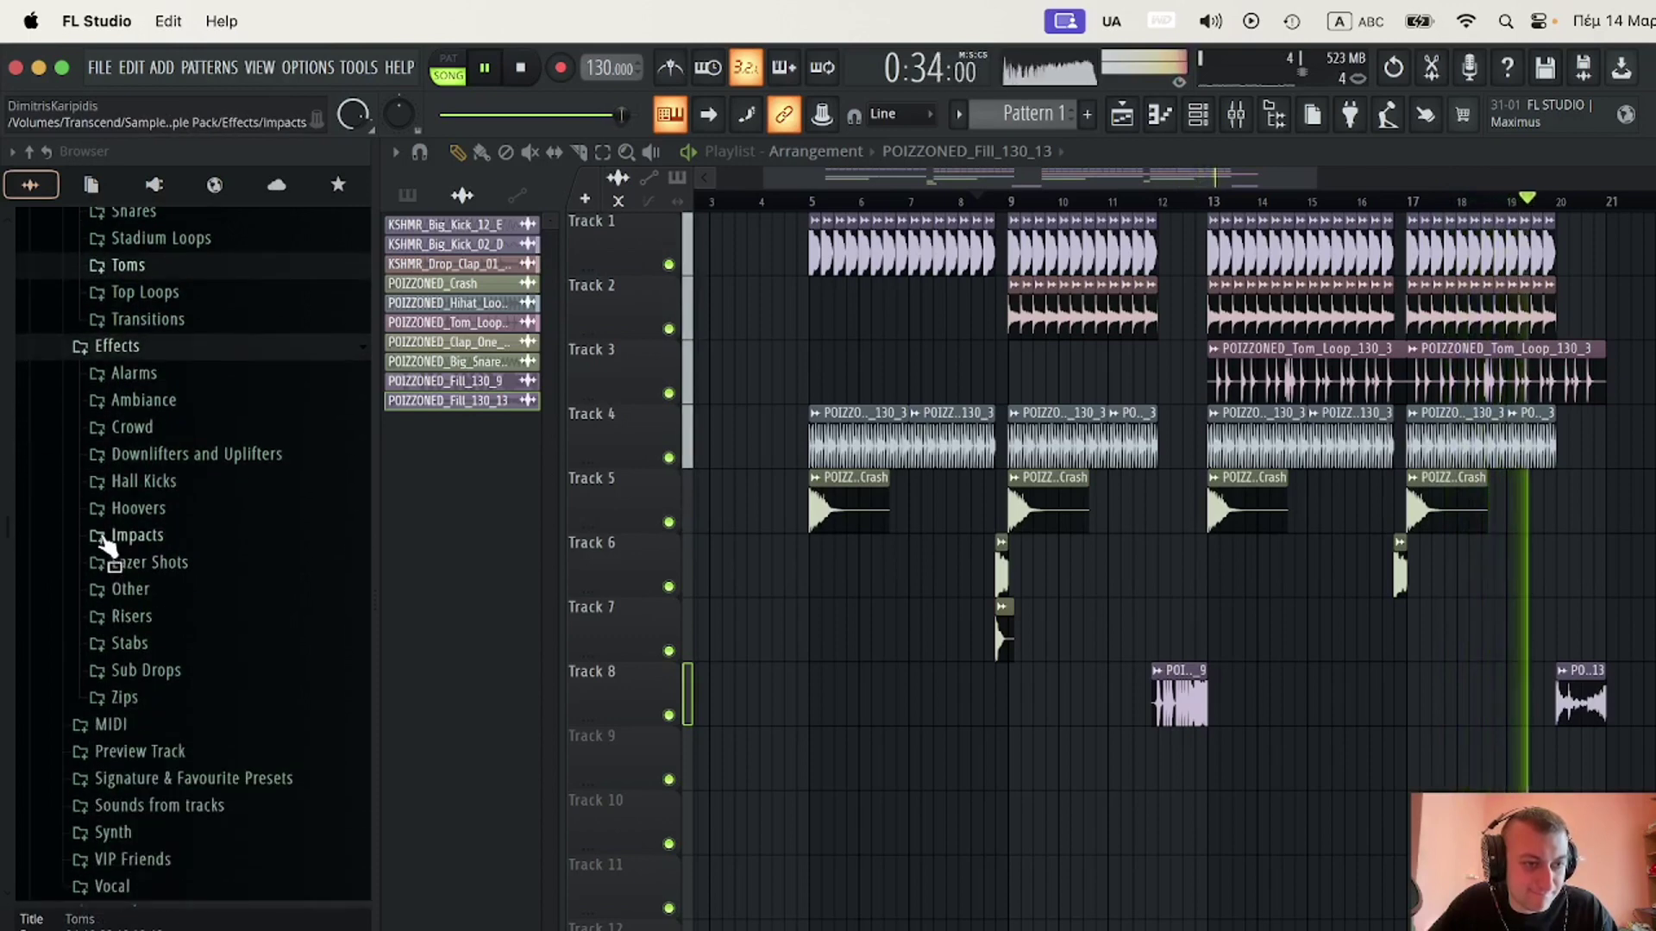
pyautogui.click(106, 536)
pyautogui.scroll(5, 102, 453)
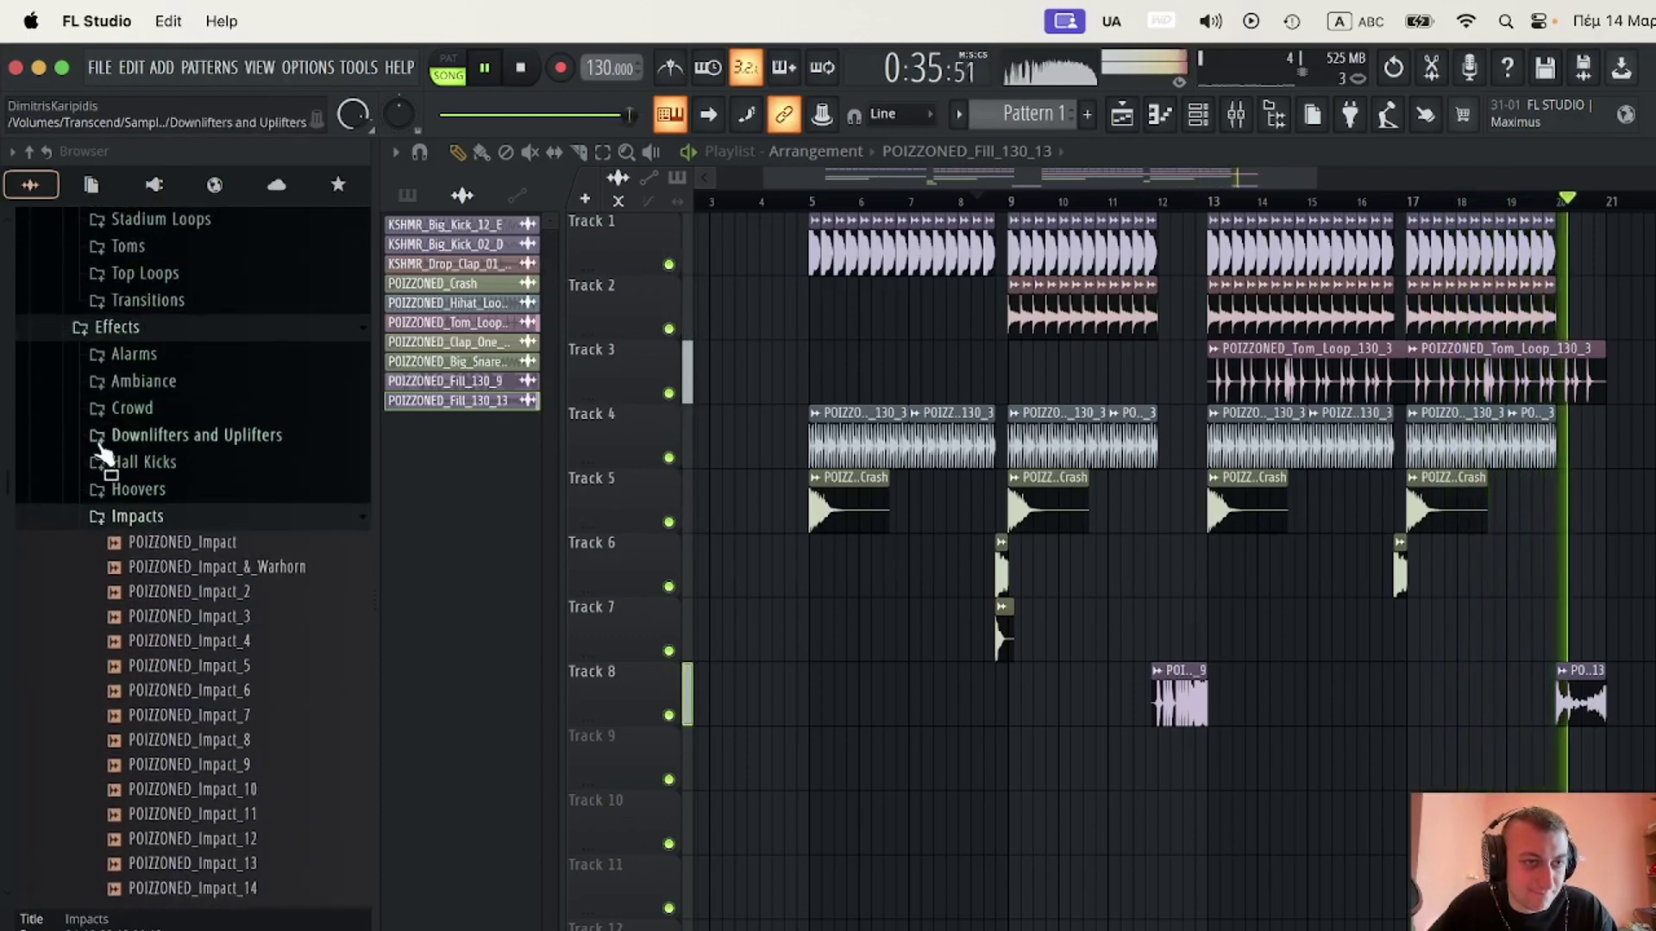
pyautogui.click(101, 517)
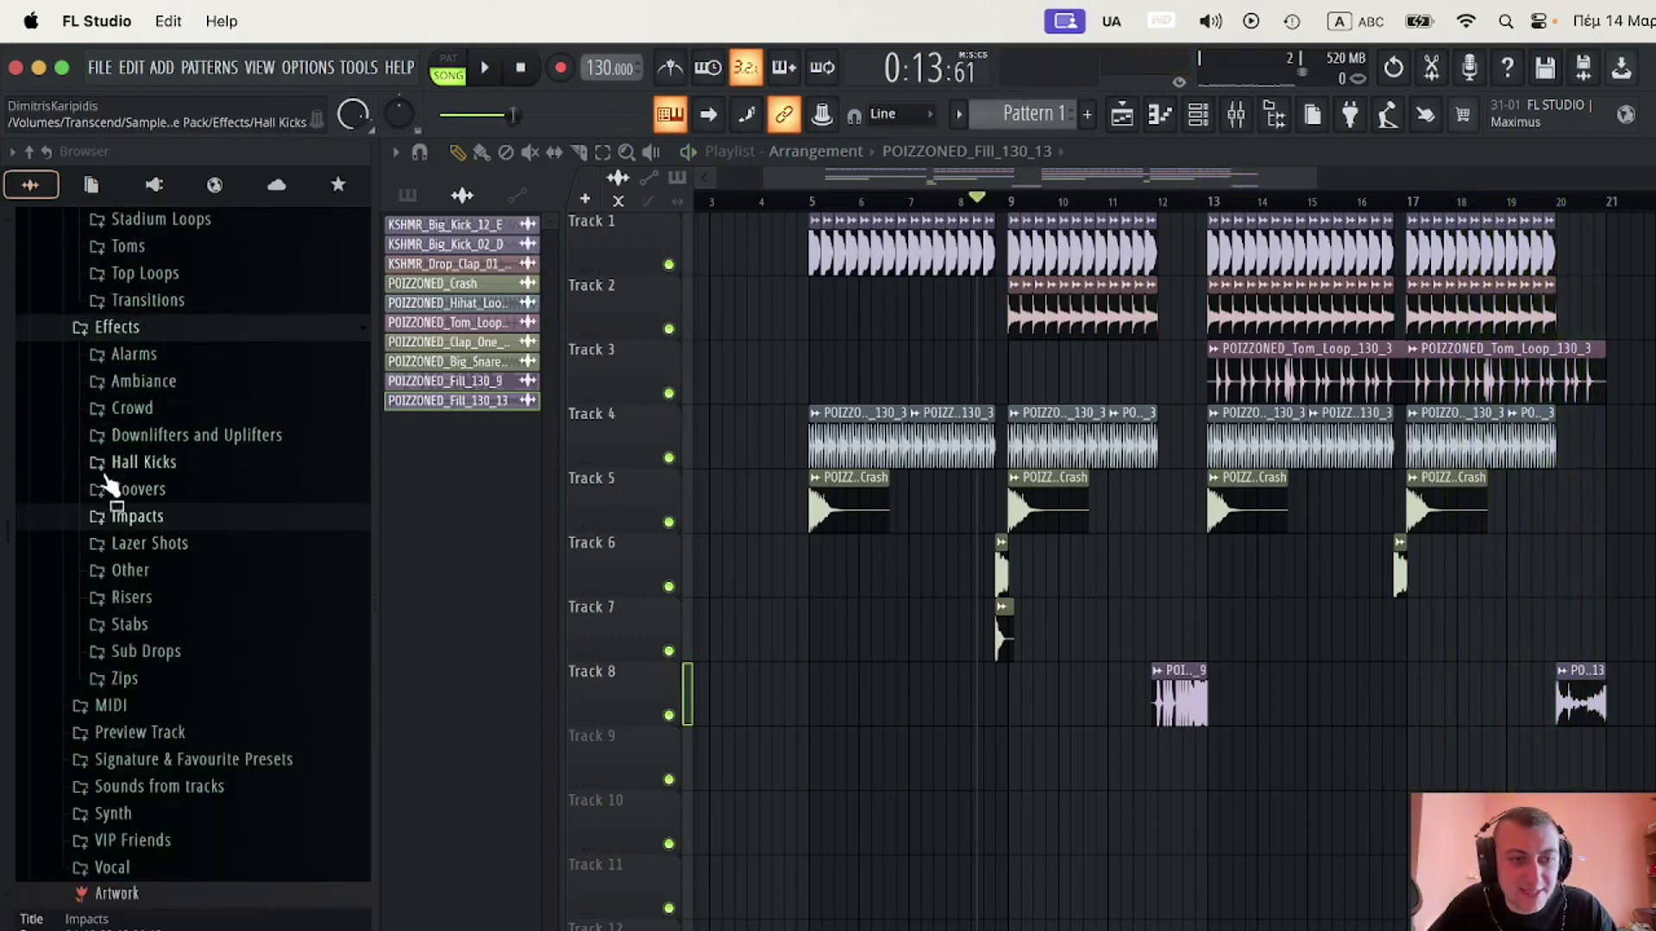
# - Place the POIZZONED_Stab_D sample from the Stabs effects folder on Track 9 at bars 5 and 9
pyautogui.click(101, 624)
pyautogui.scroll(6, 1056, 248)
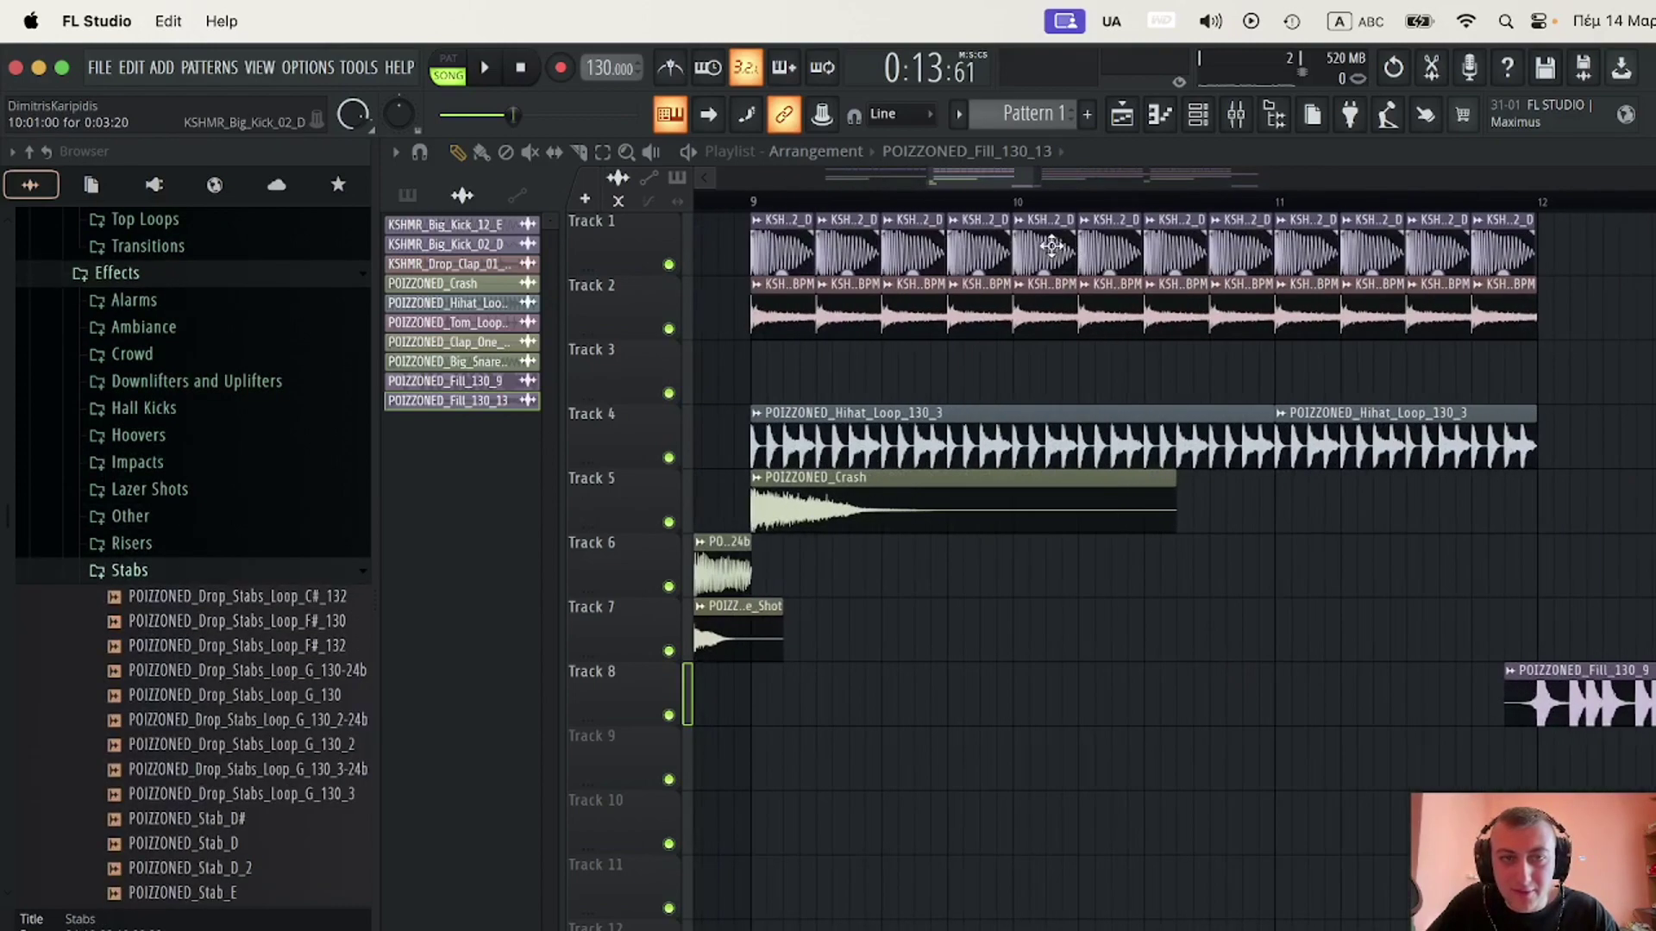
pyautogui.scroll(-3, 1053, 248)
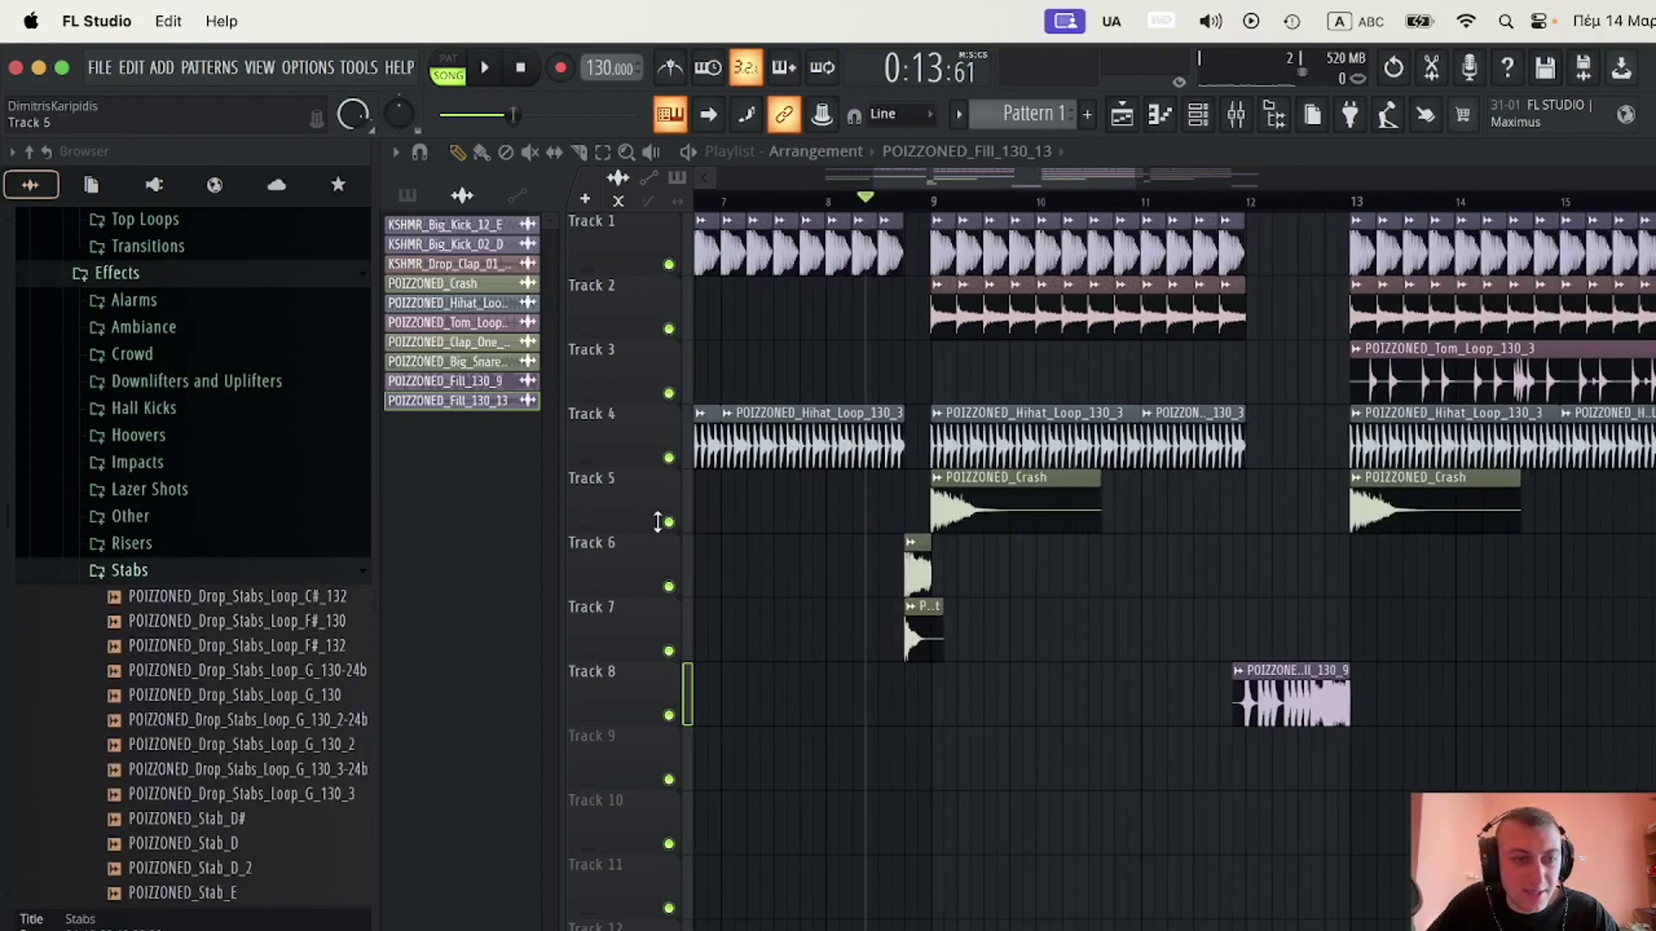
pyautogui.click(209, 845)
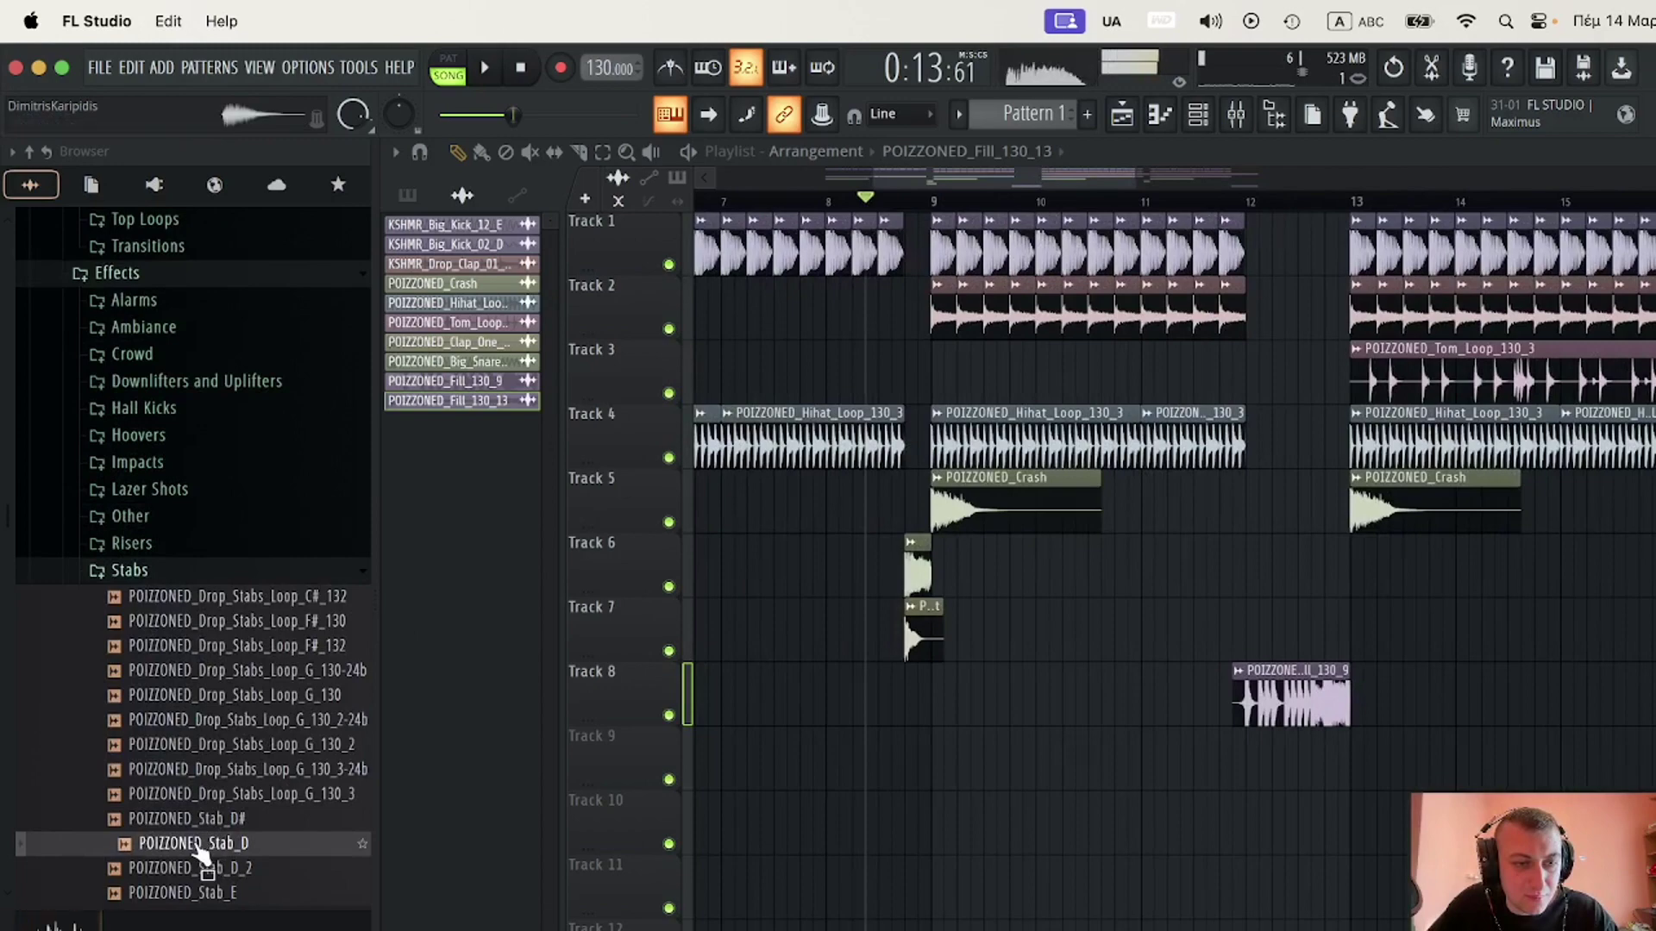
pyautogui.moveTo(530, 815); pyautogui.dragTo(933, 750)
pyautogui.hscroll(-2, 986, 754)
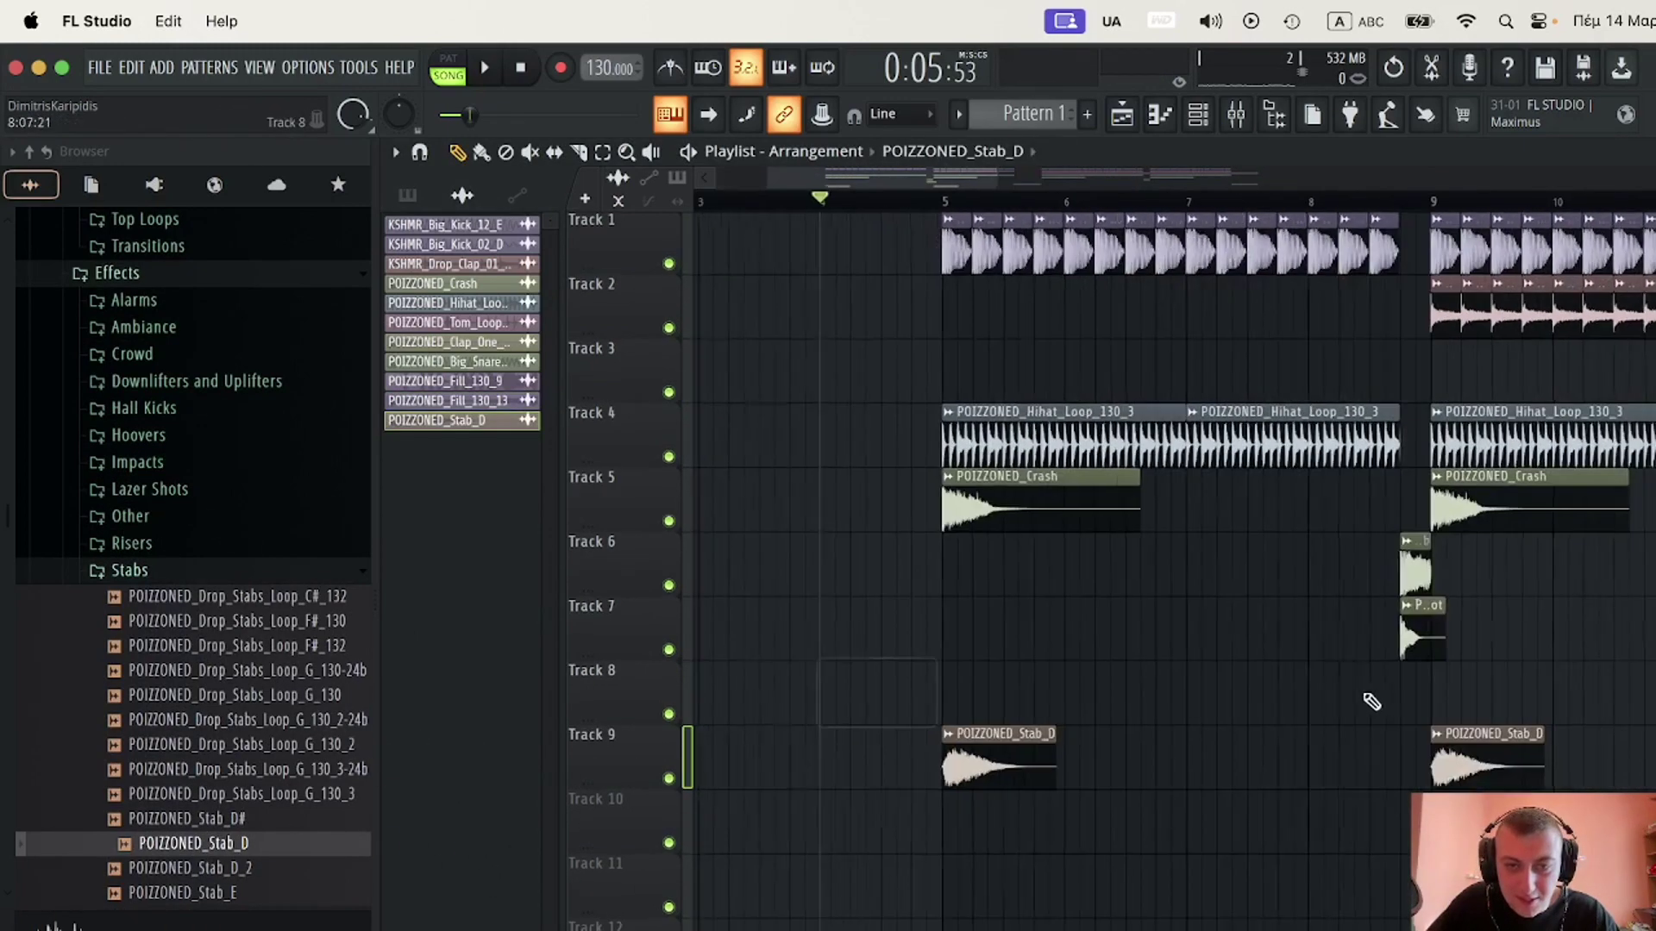
# - Place the POIZZONED_Fill_130_9 fill on Track 8 so that it ends at bar 5, and start playback
pyautogui.scroll(-3, 1371, 702)
pyautogui.click(939, 700)
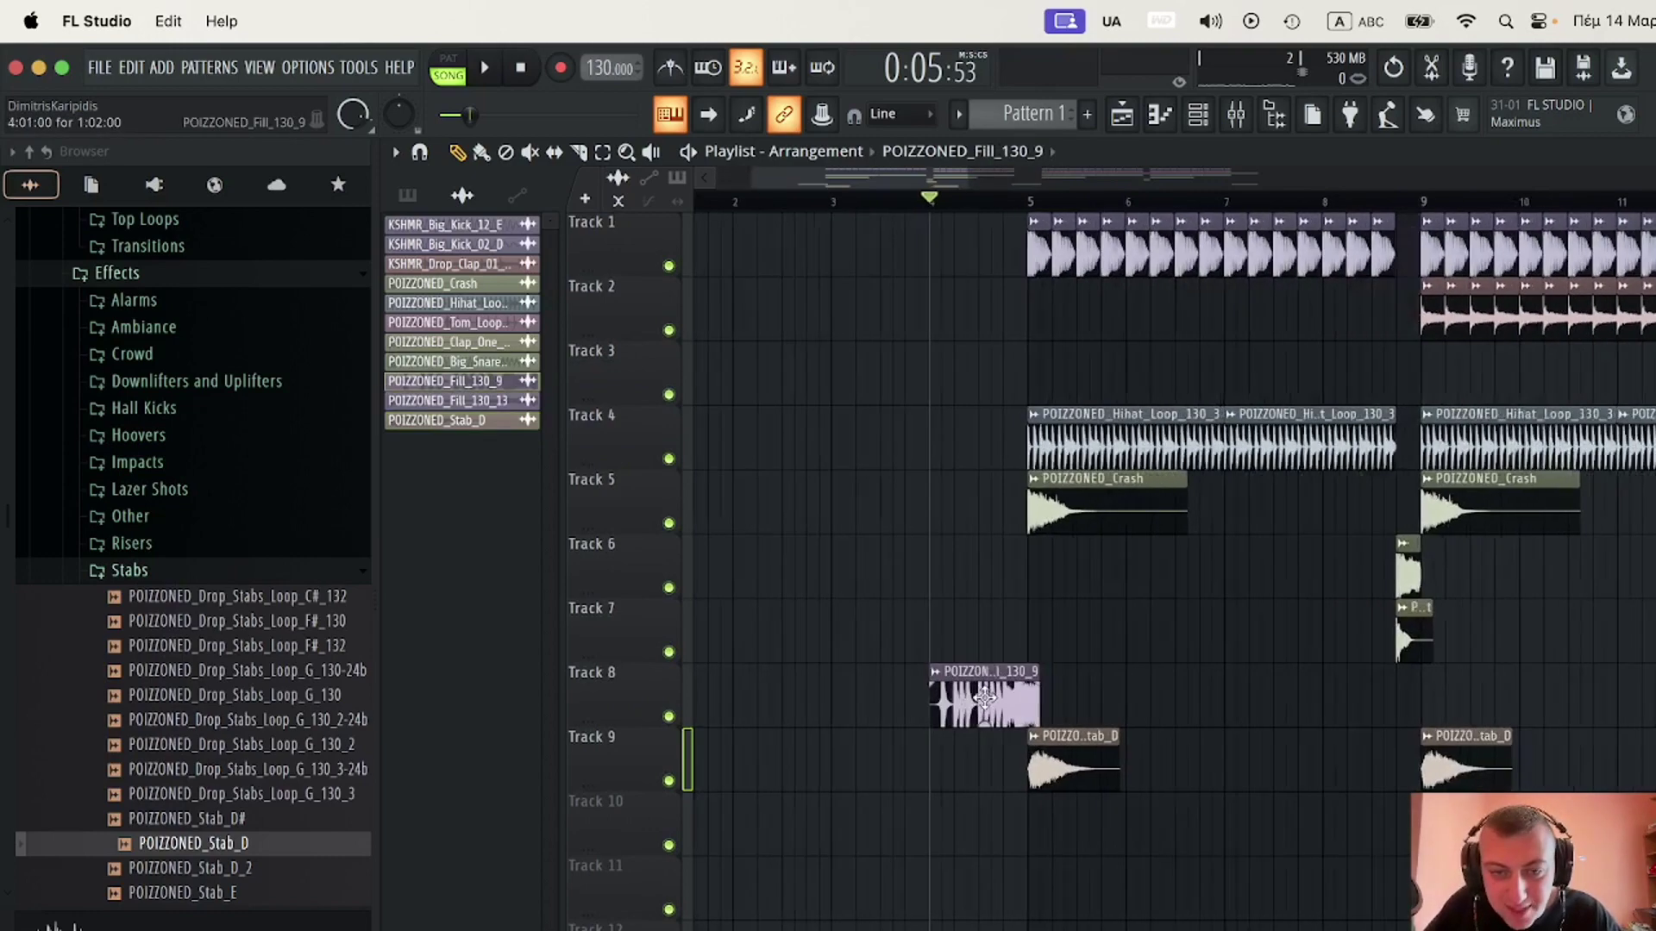
pyautogui.scroll(2, 979, 703)
pyautogui.scroll(-4, 969, 709)
pyautogui.press('space')
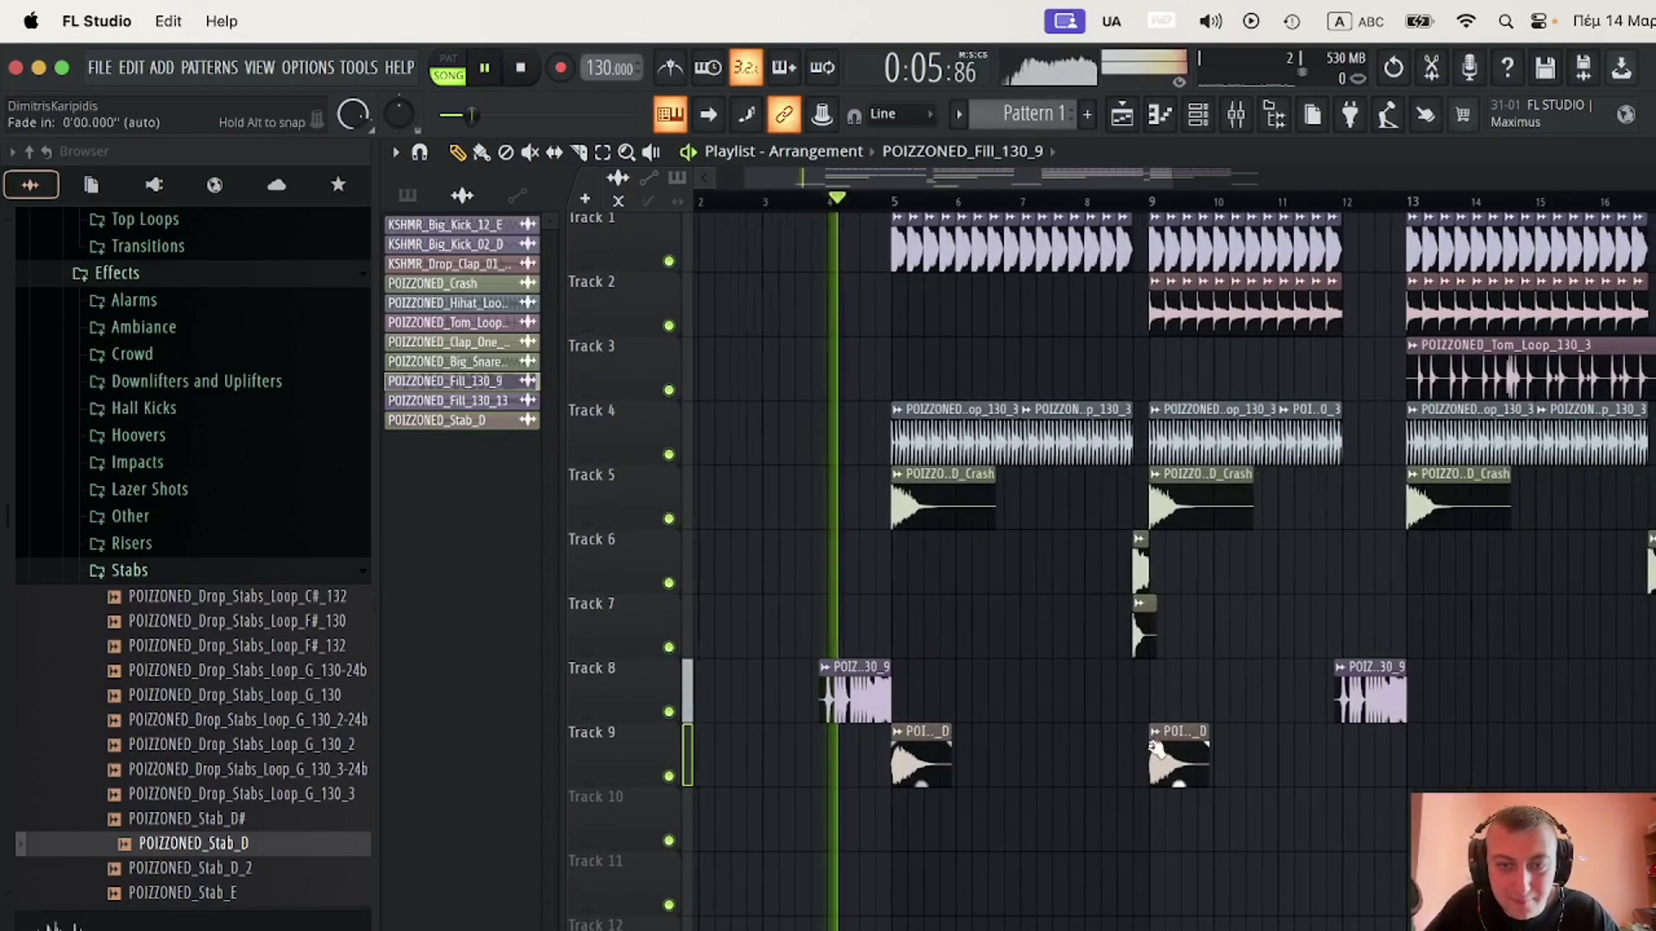
# - Place the POIZZONED_Stab_D sample on Track 9 at bars 13 and 17
pyautogui.moveTo(1368, 853)
pyautogui.mouseDown()
pyautogui.moveTo(888, 722)
pyautogui.moveTo(752, 726)
pyautogui.moveTo(1286, 774)
pyautogui.mouseUp()
pyautogui.click(480, 153)
pyautogui.click(458, 153)
pyautogui.hscroll(6, 969, 312)
pyautogui.hscroll(-5, 1000, 517)
pyautogui.scroll(-2, 1286, 876)
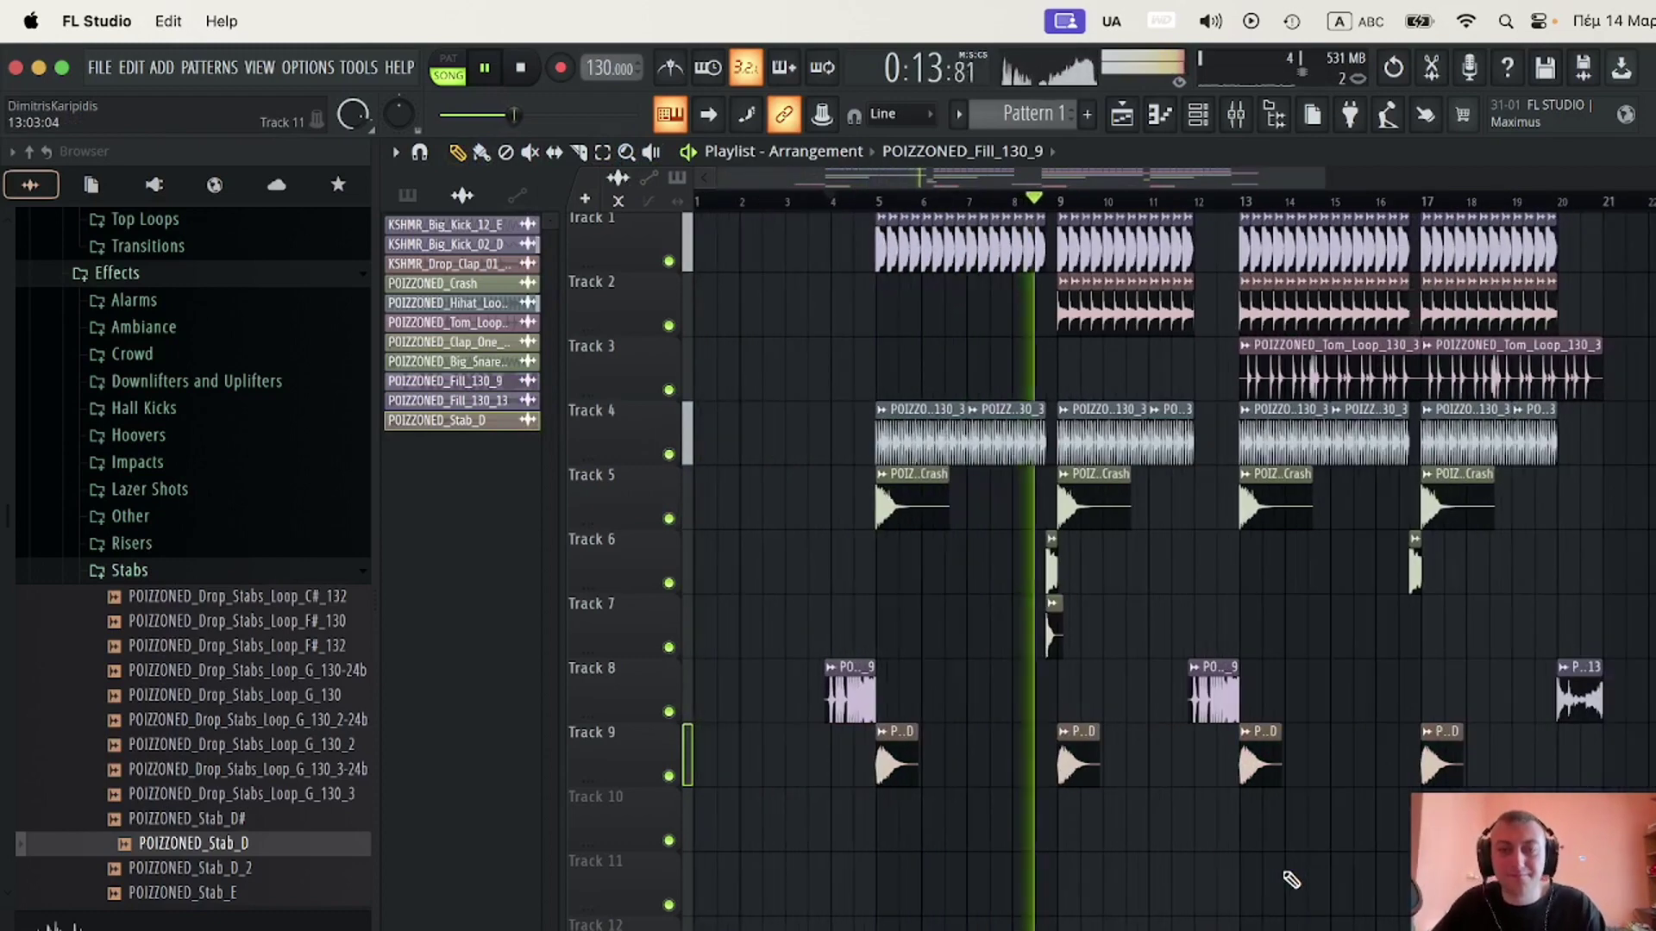
# - Copy the POIZZONED_Clap_One_Shot clip on Track 7 to the gap just before bar 17
pyautogui.scroll(3, 1046, 654)
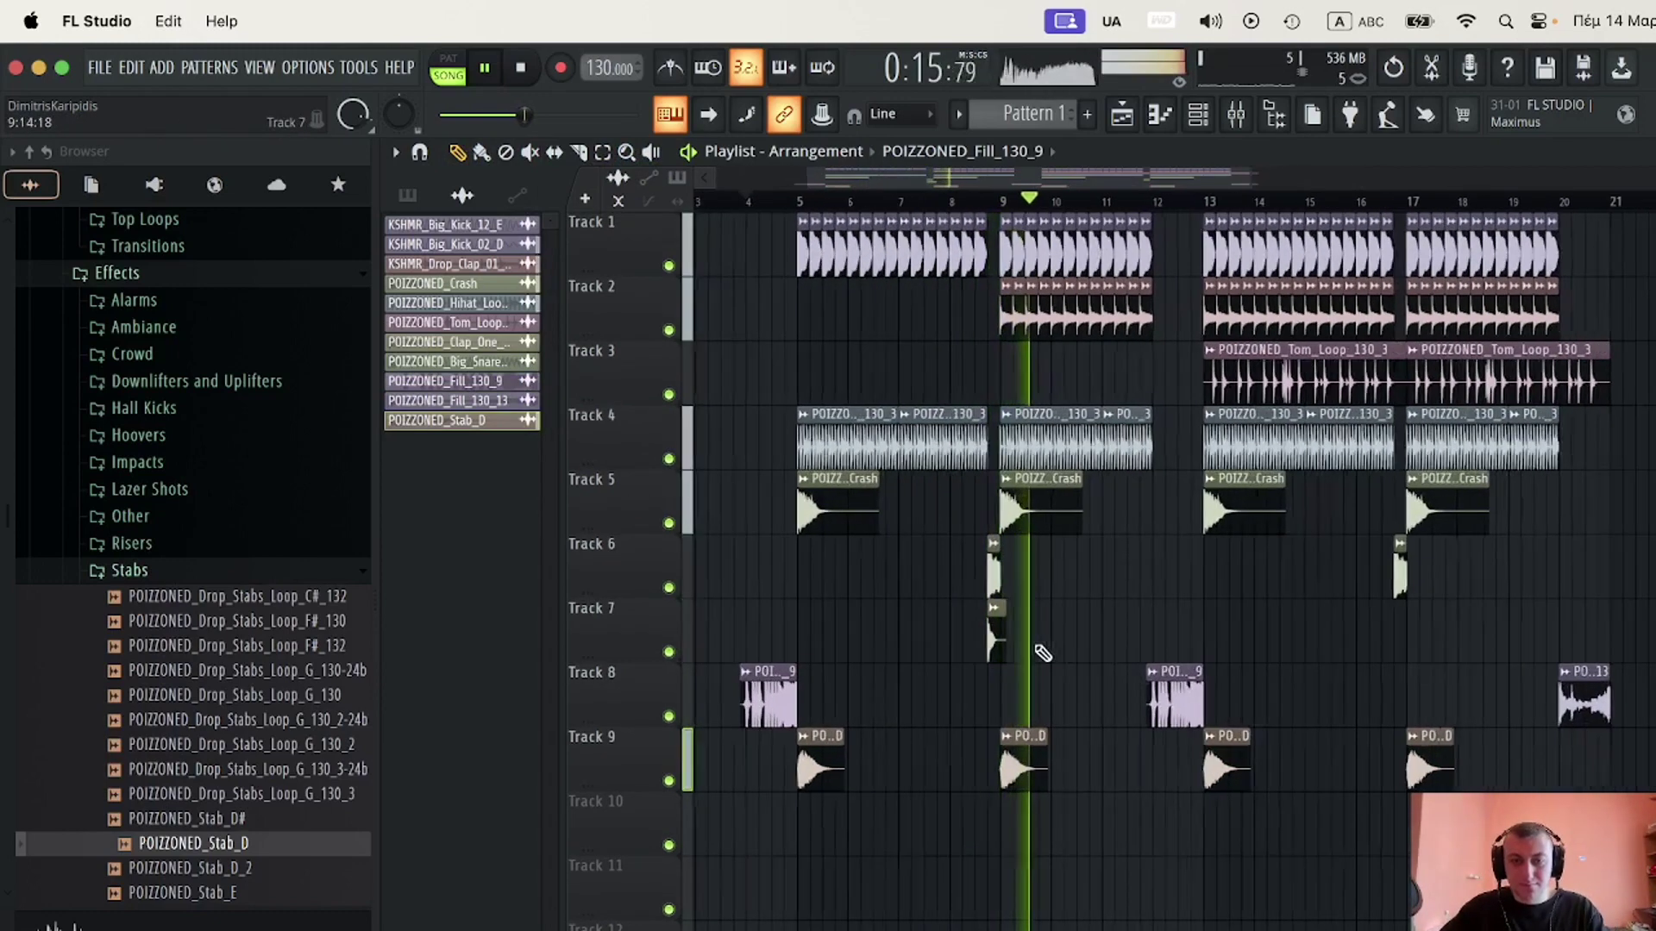
pyautogui.click(954, 638)
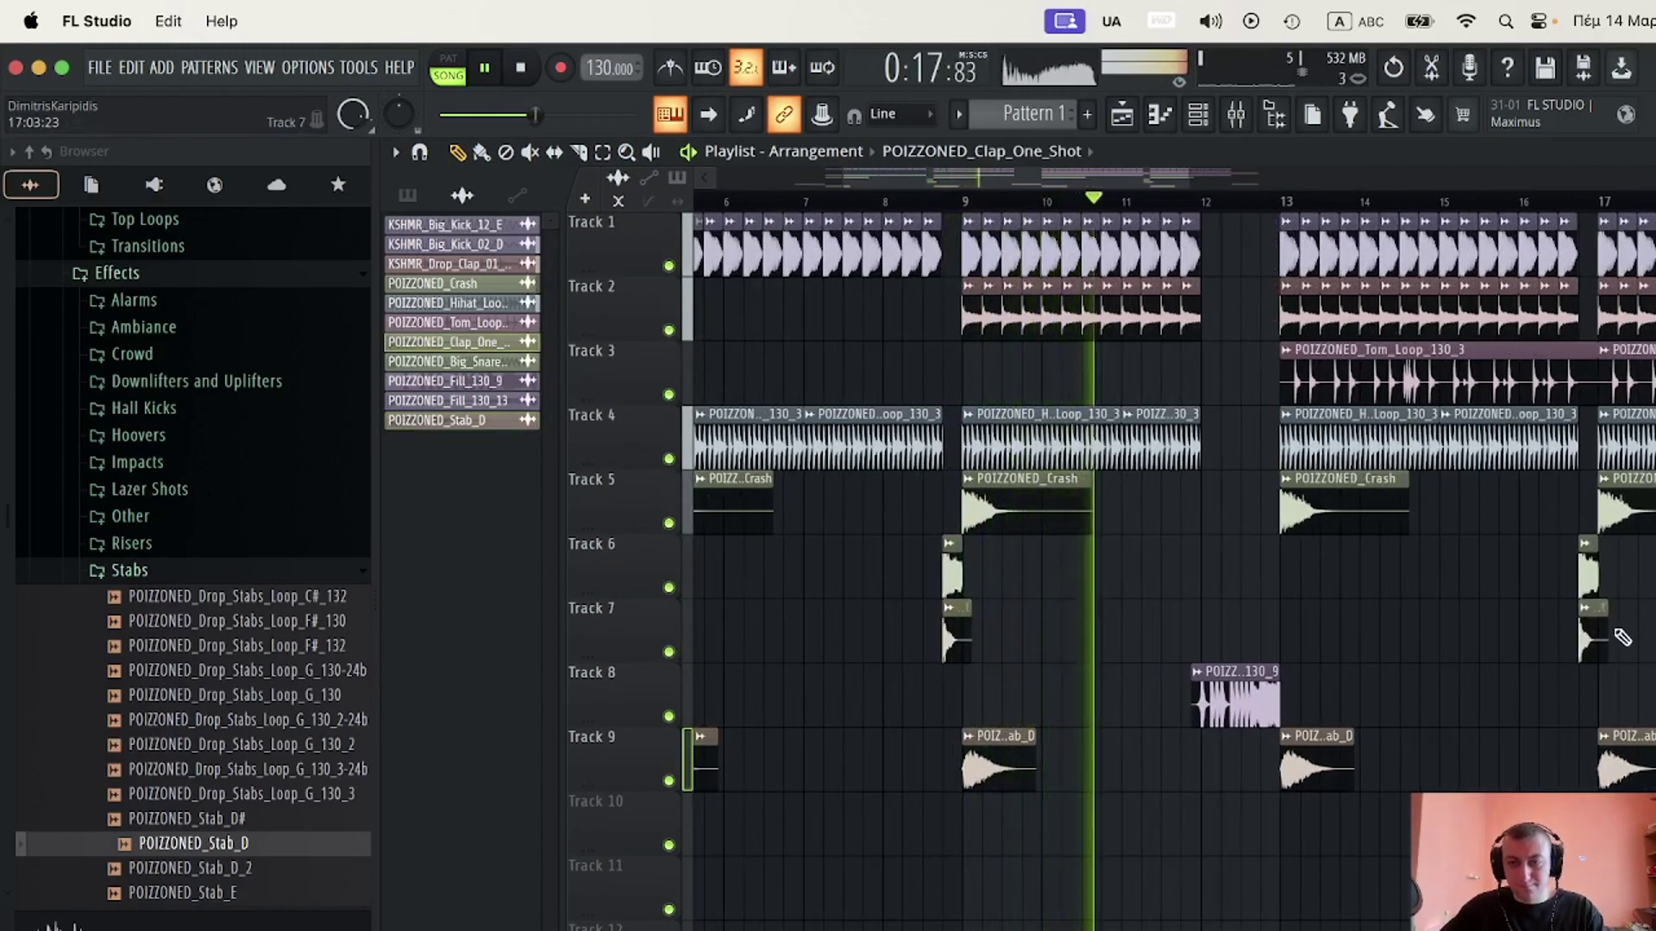
pyautogui.scroll(-3, 1589, 621)
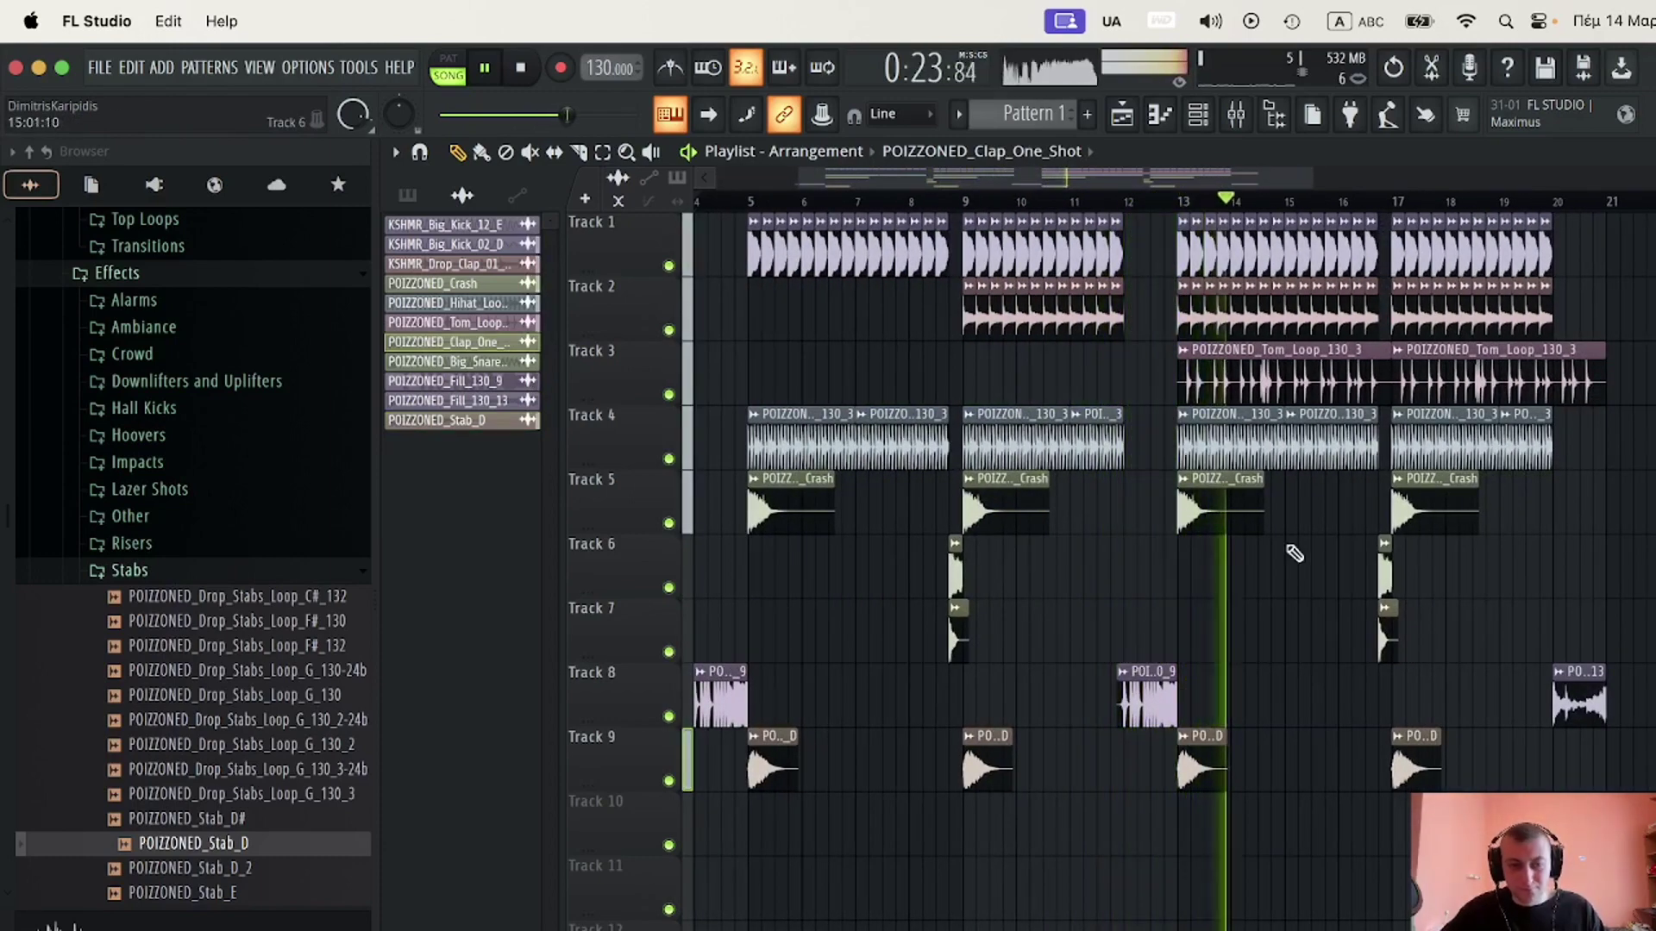
# - Place POIZZONED_Build_Up_Downlifters_&_Uplifters from the Downlifters and Uplifters folder on Track 10 at bars 5 and 13, and check its channel settings
pyautogui.click(111, 571)
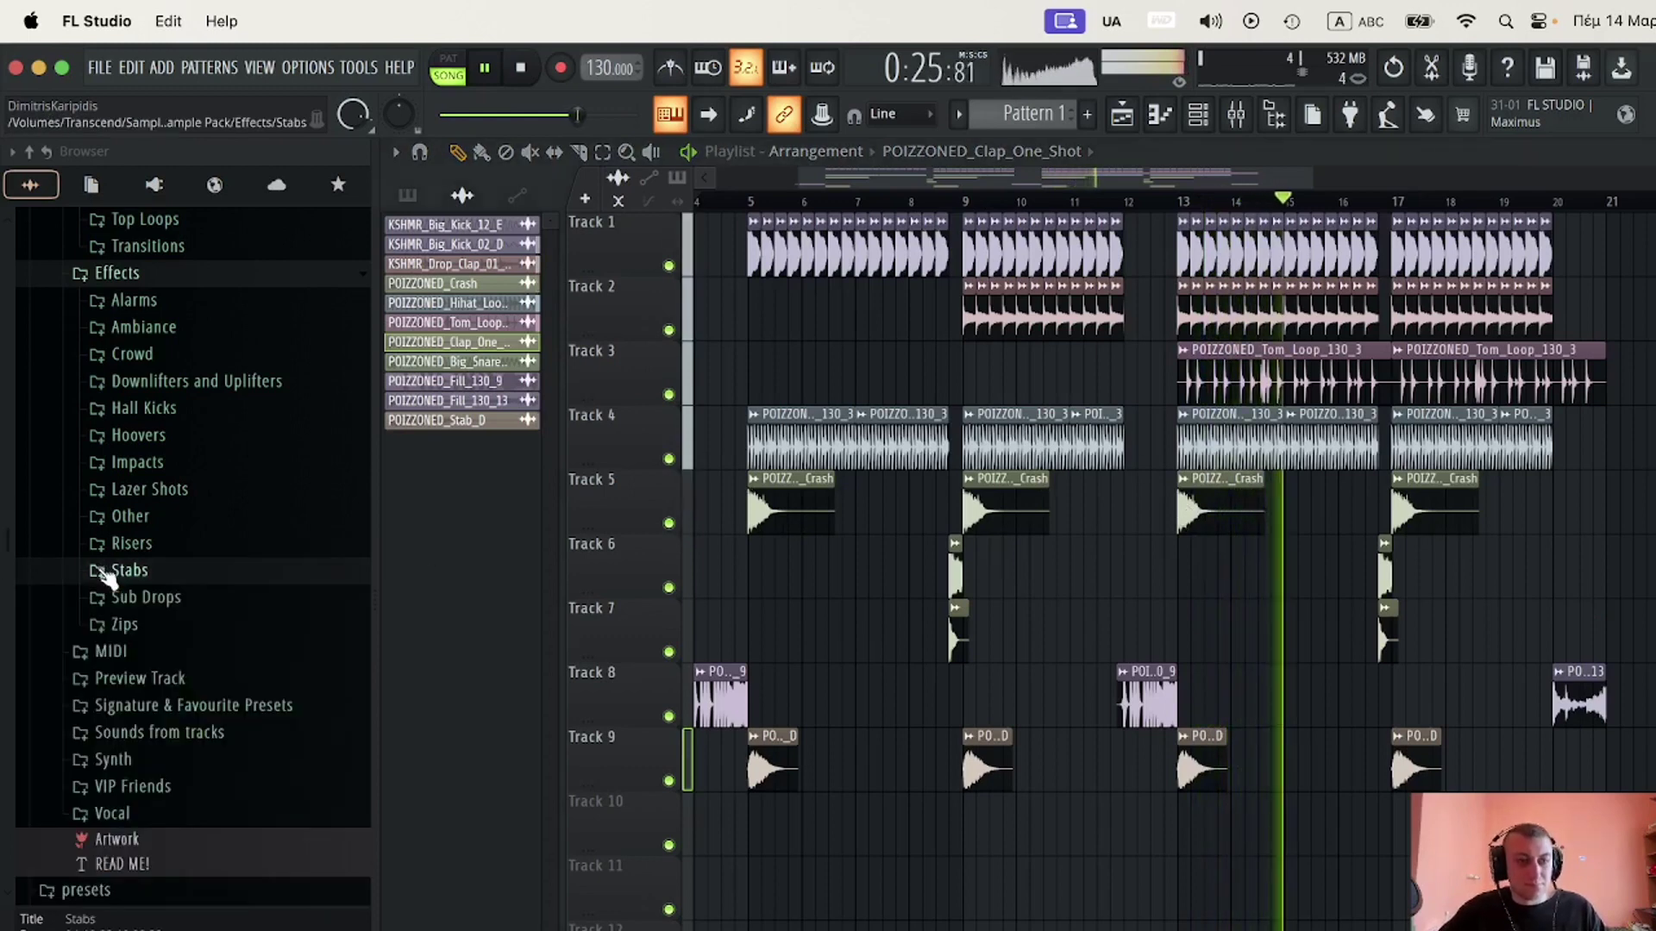
pyautogui.click(111, 381)
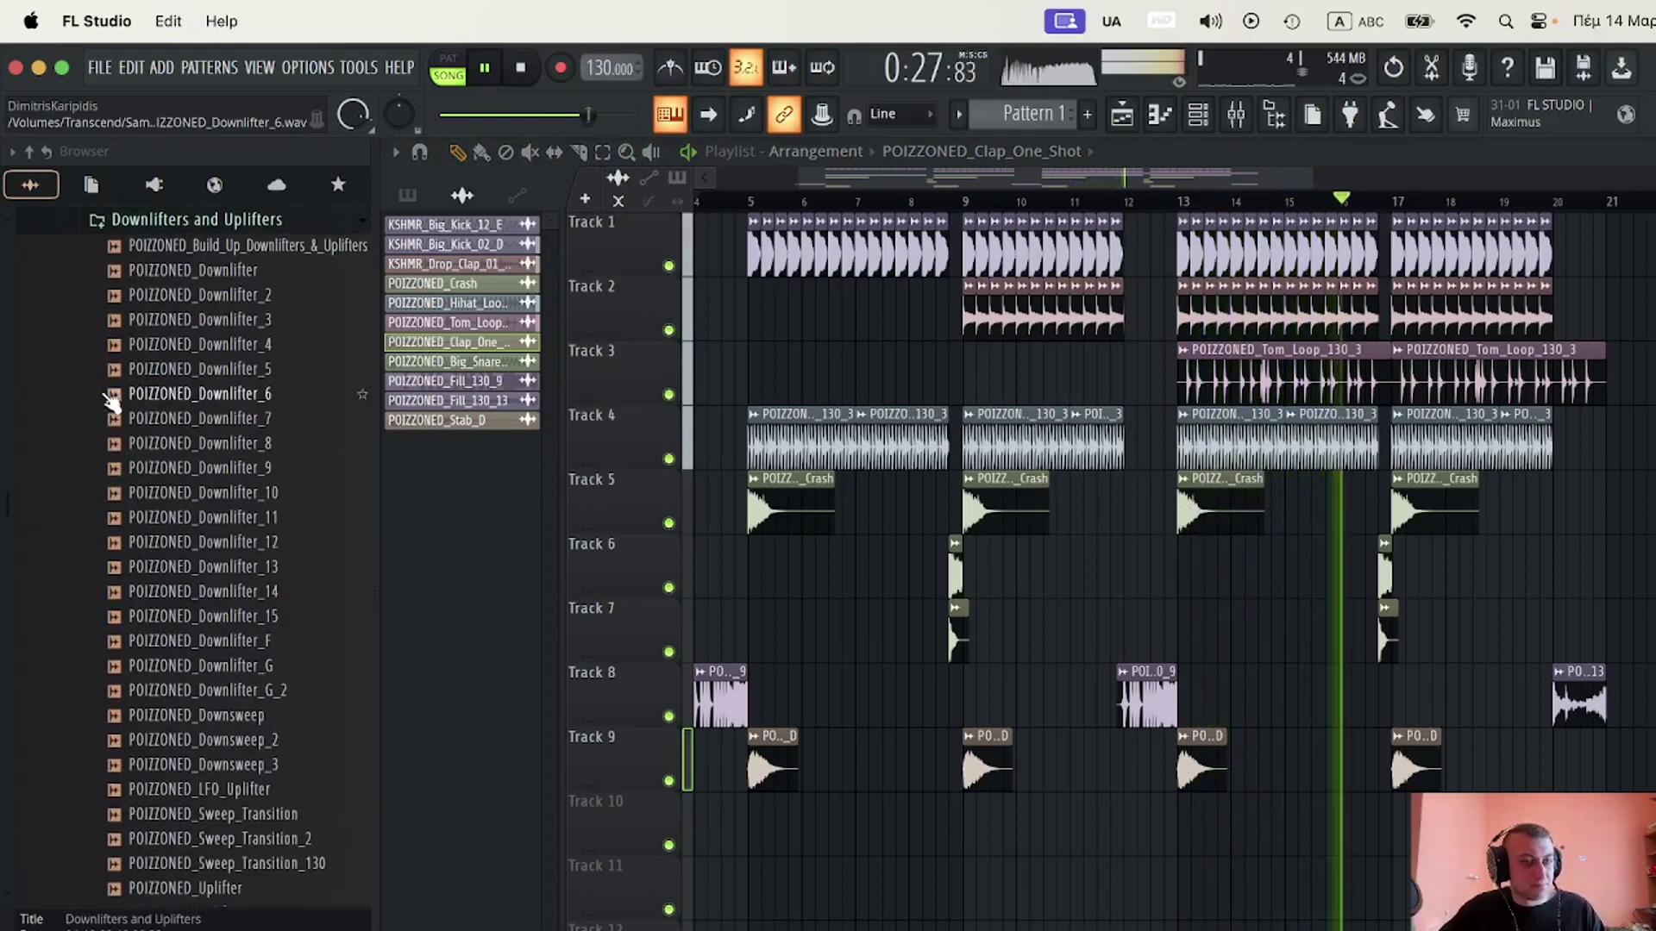
pyautogui.moveTo(845, 836); pyautogui.dragTo(790, 829)
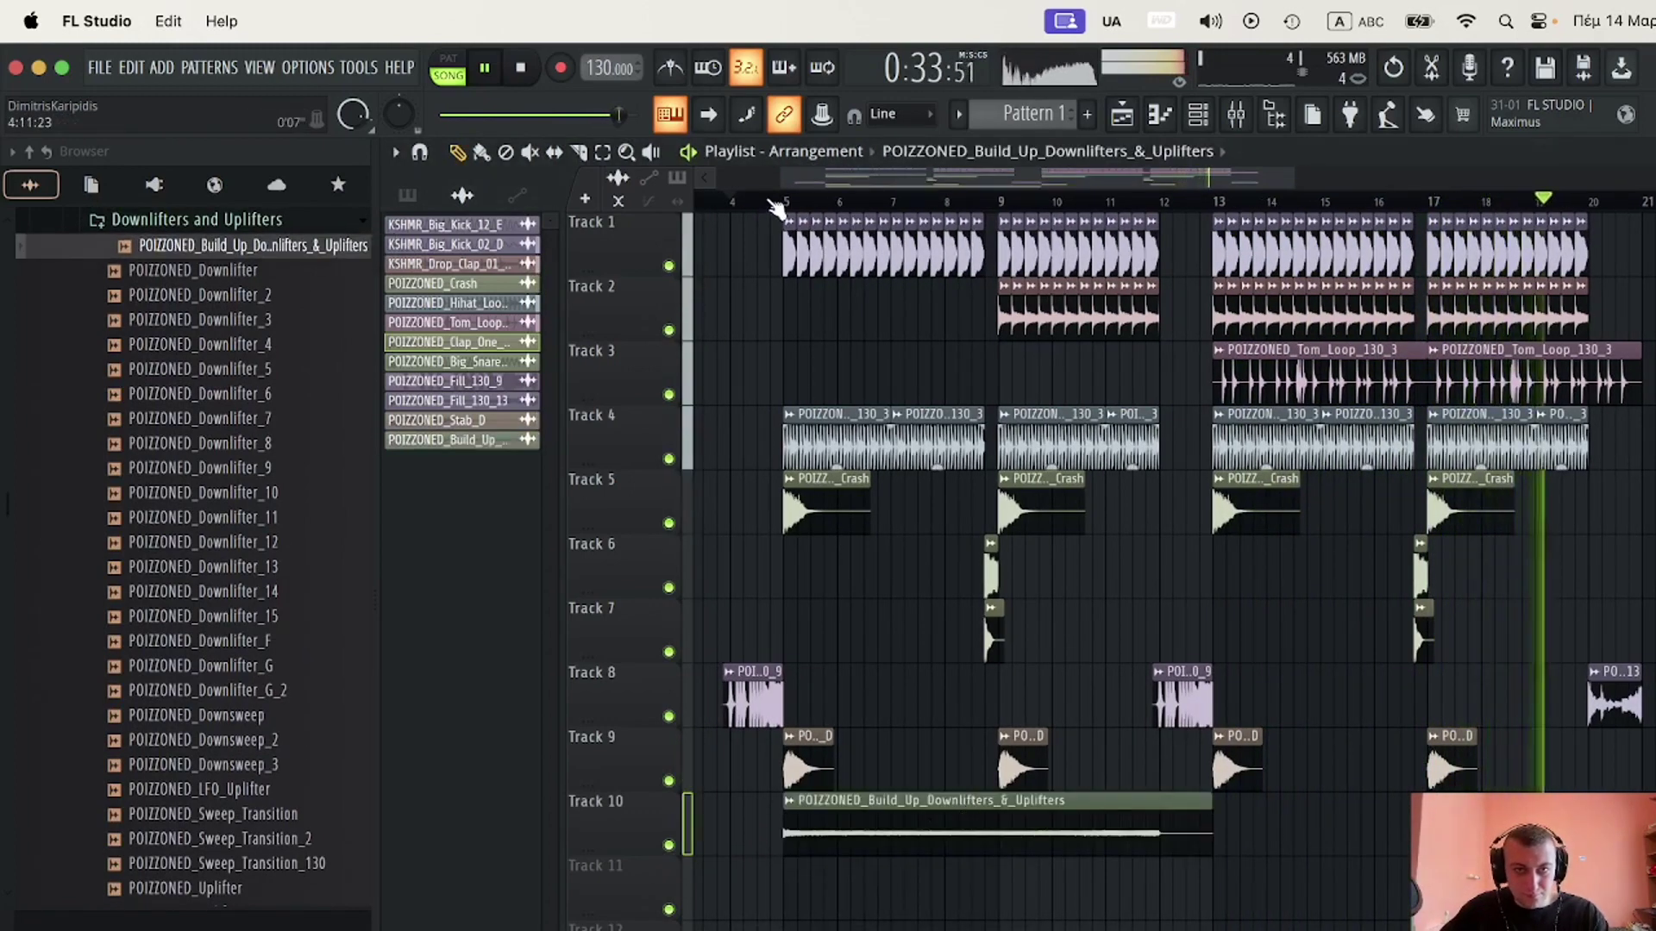
pyautogui.click(729, 201)
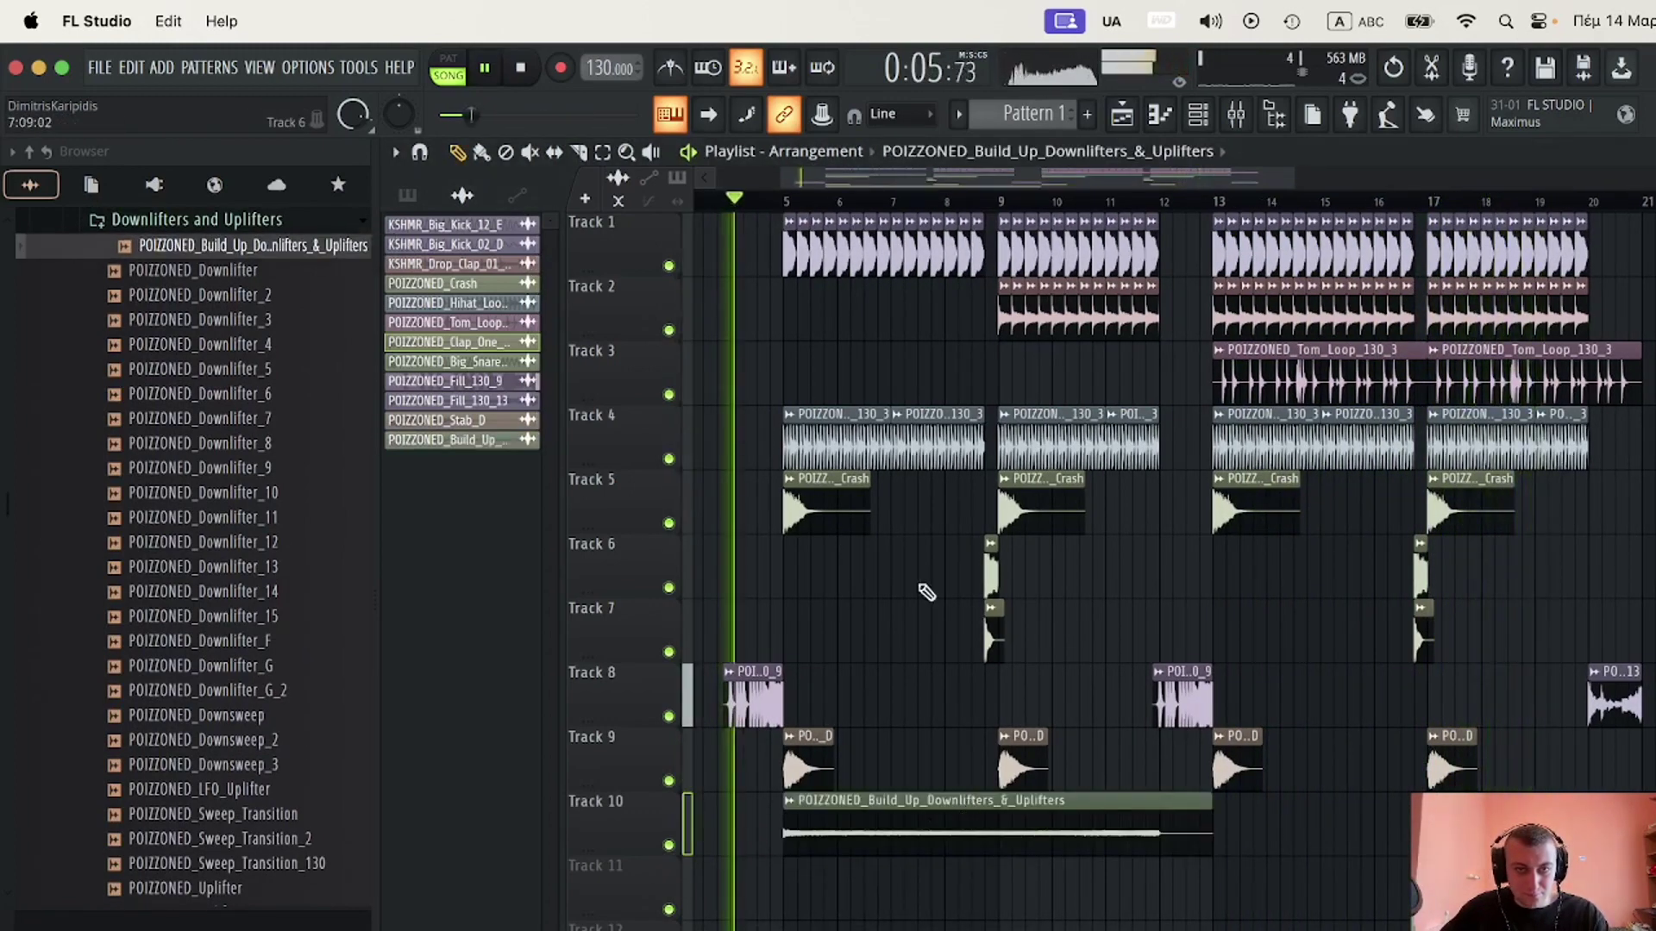
pyautogui.click(1250, 841)
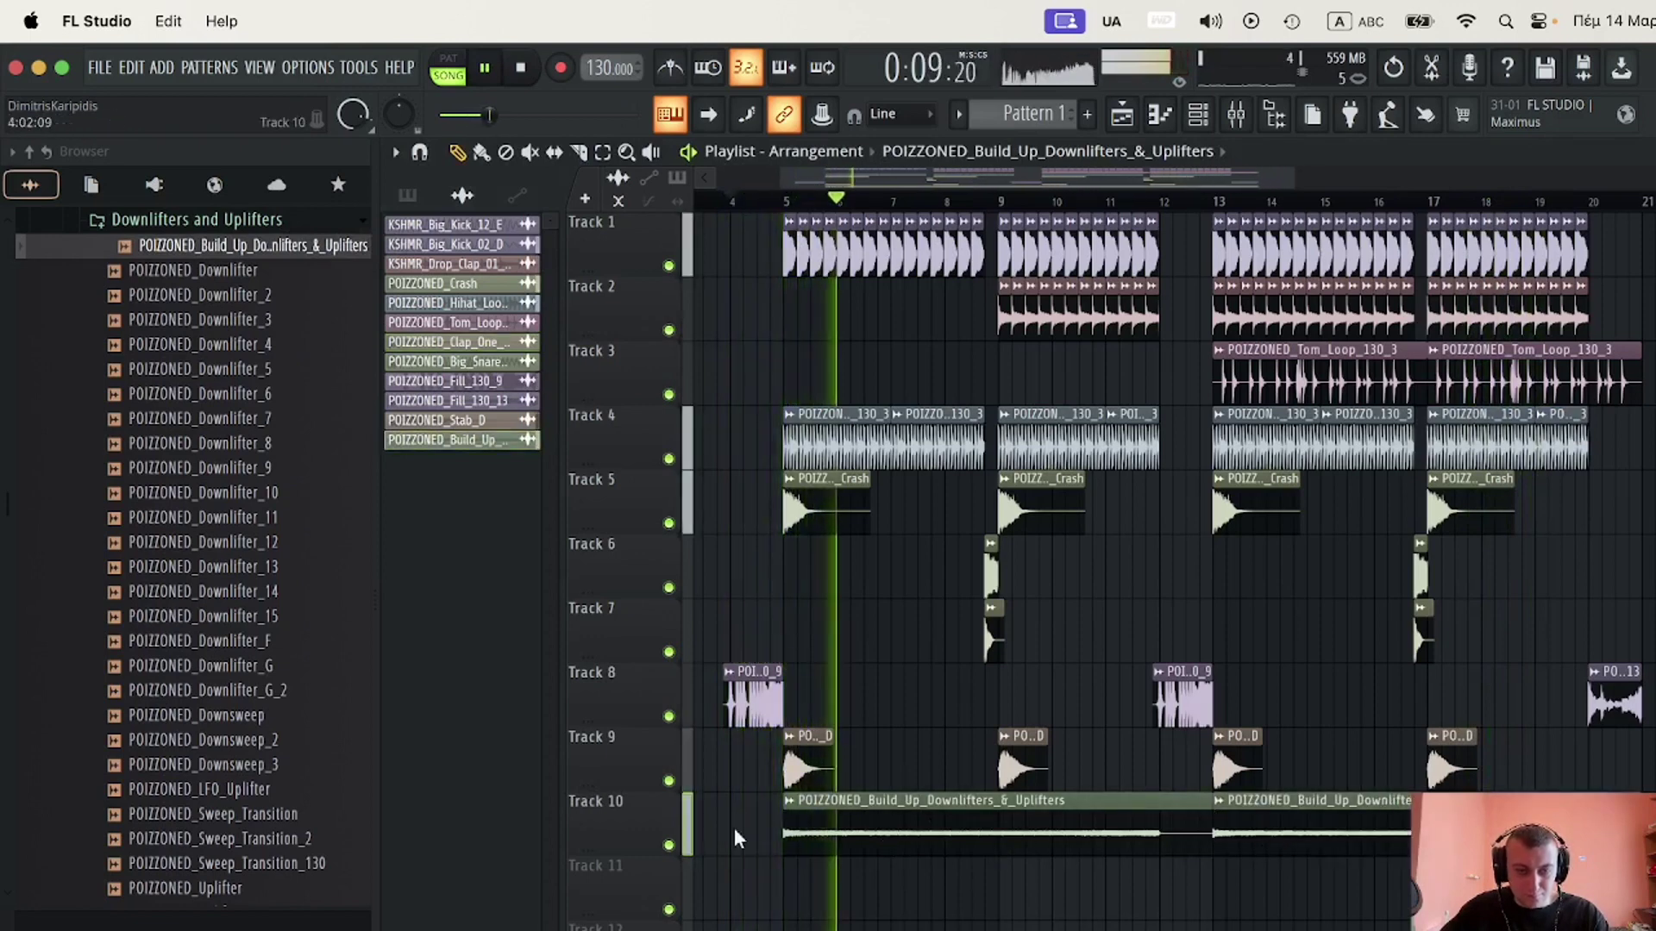
pyautogui.doubleClick(898, 828)
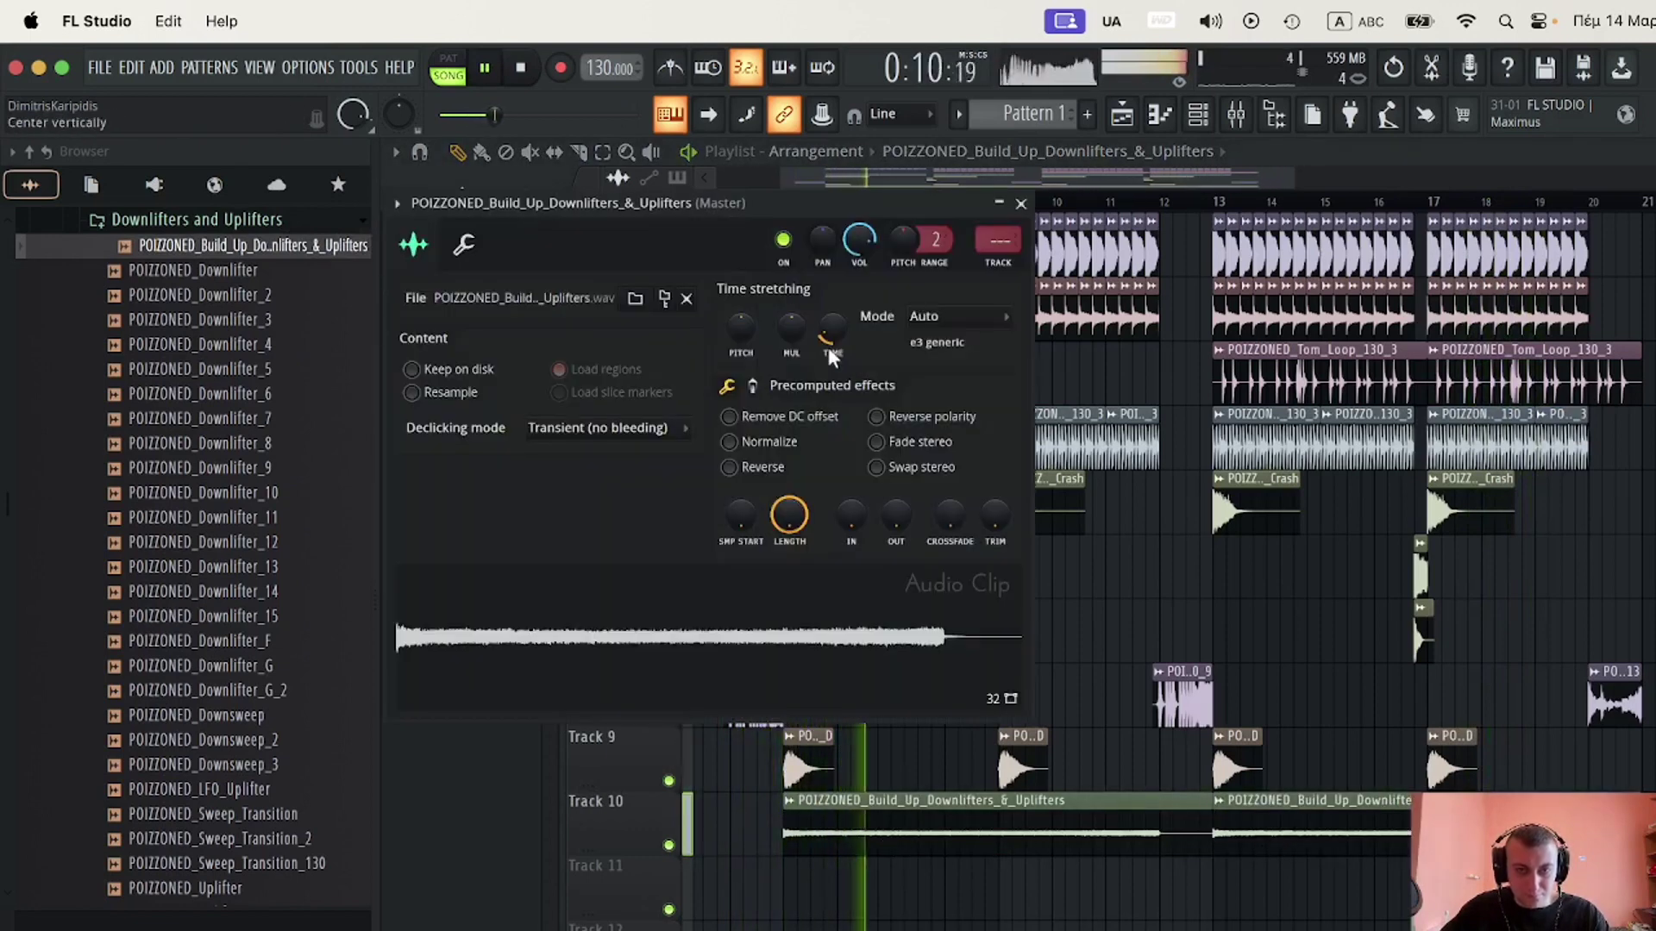
pyautogui.click(1021, 205)
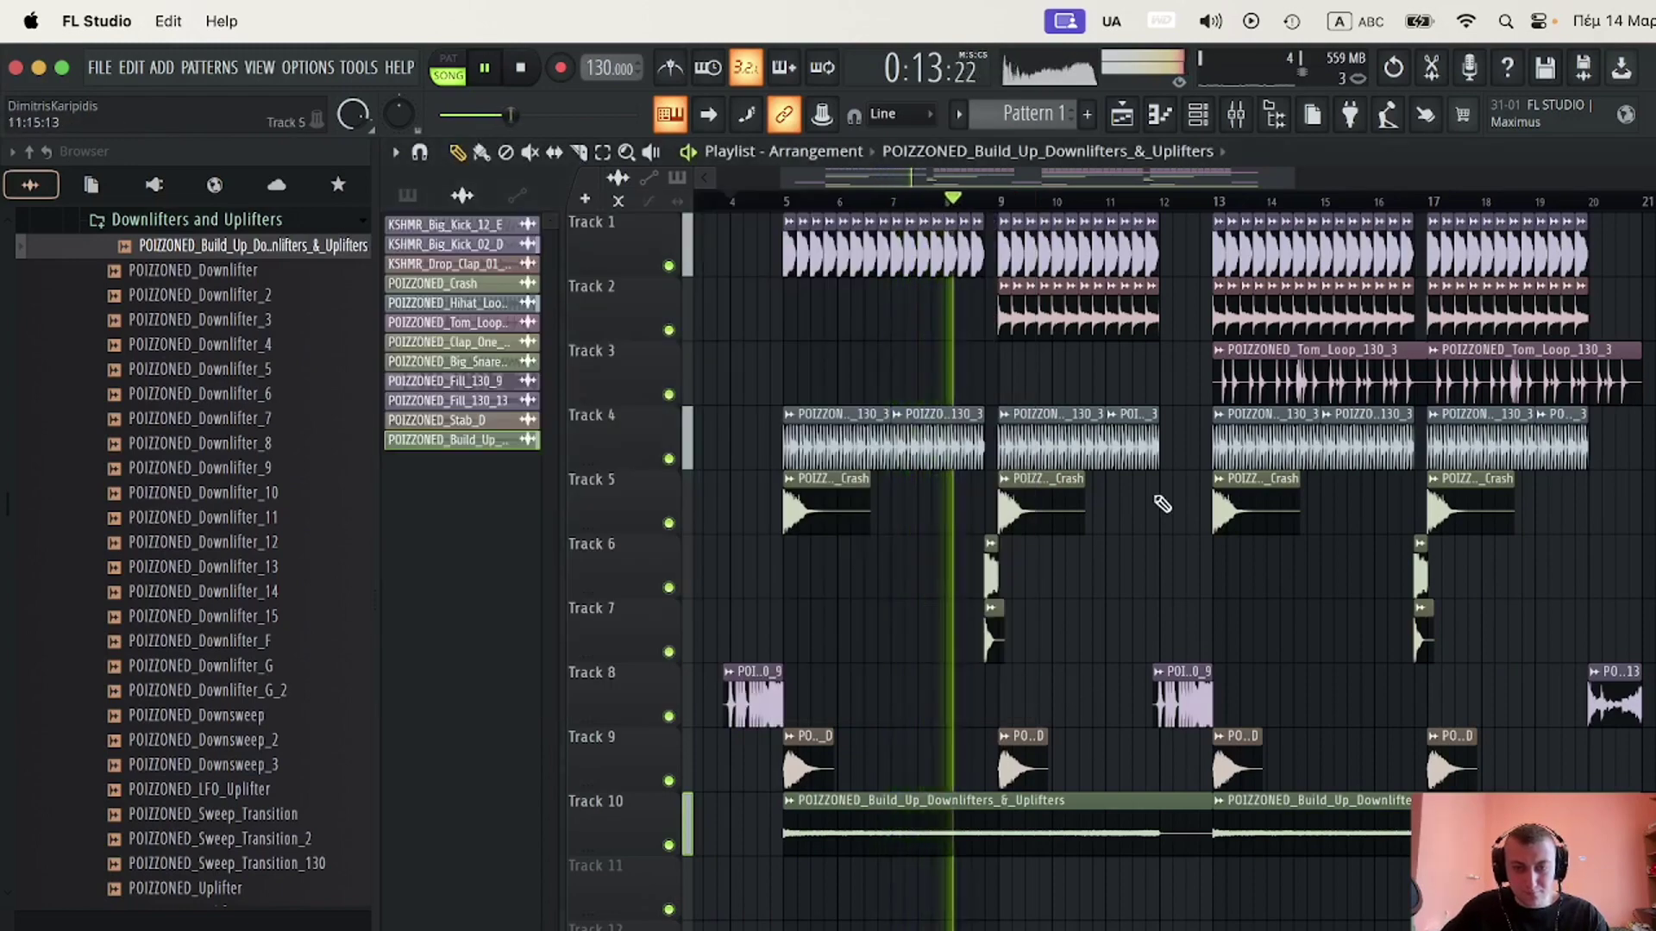
# - Place the POIZZONED_Downsweep sample on Track 11 at bars 5 and 13, and set its channel volume to 58%
pyautogui.scroll(-2, 1162, 505)
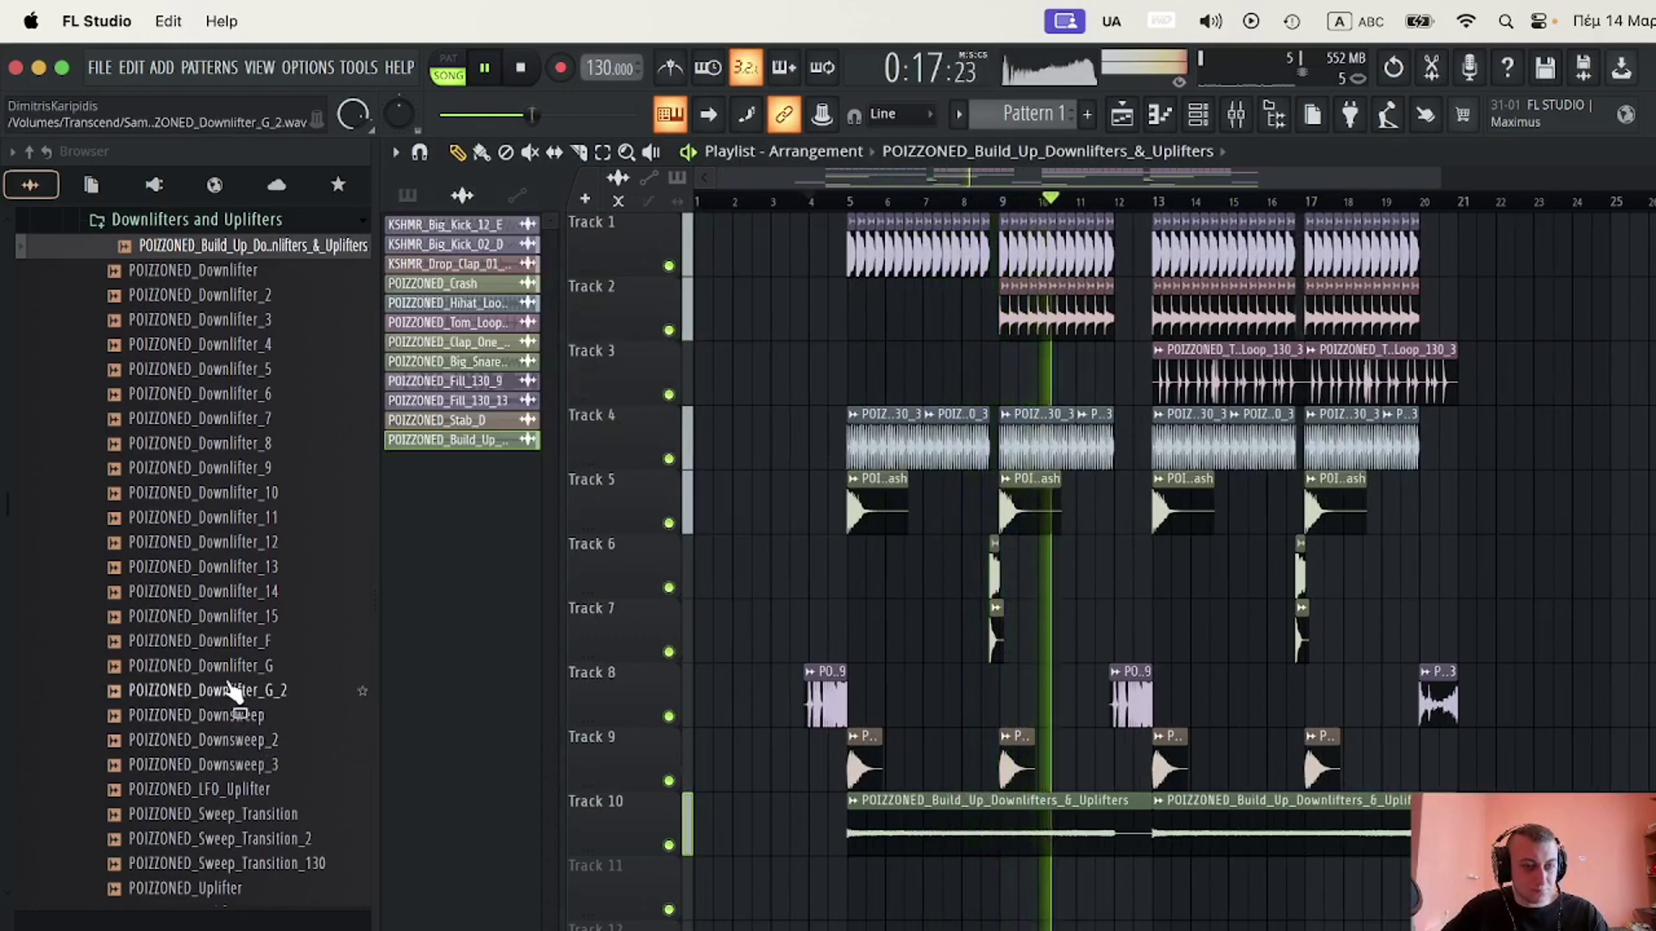
pyautogui.moveTo(220, 718); pyautogui.dragTo(852, 891)
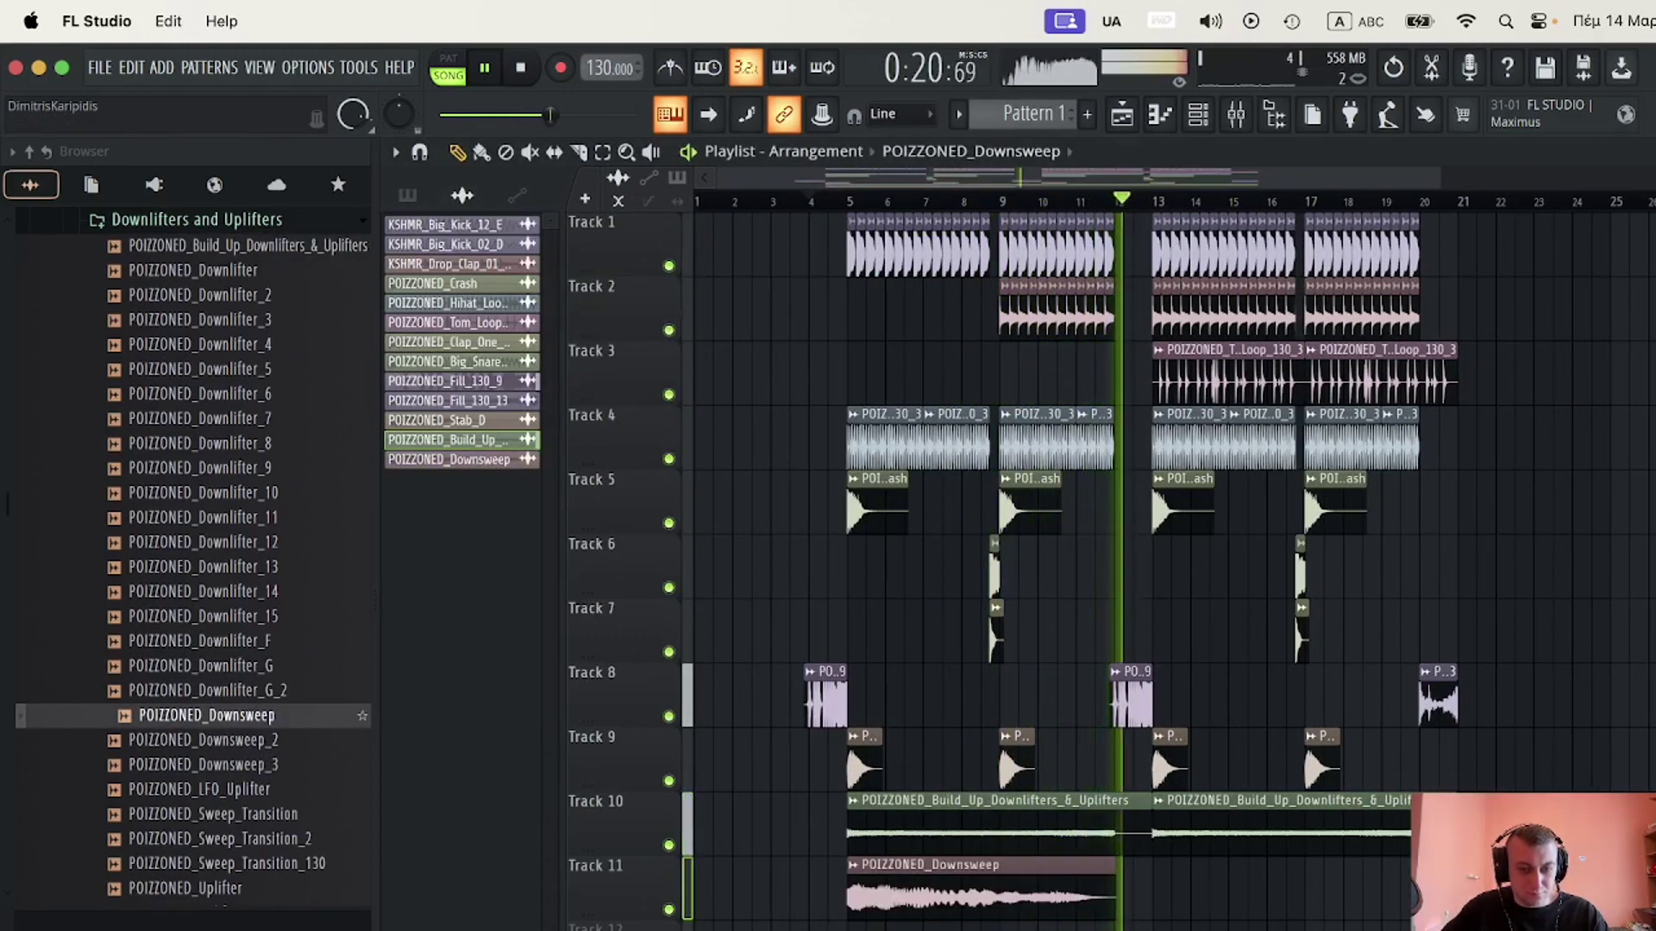
pyautogui.click(938, 865)
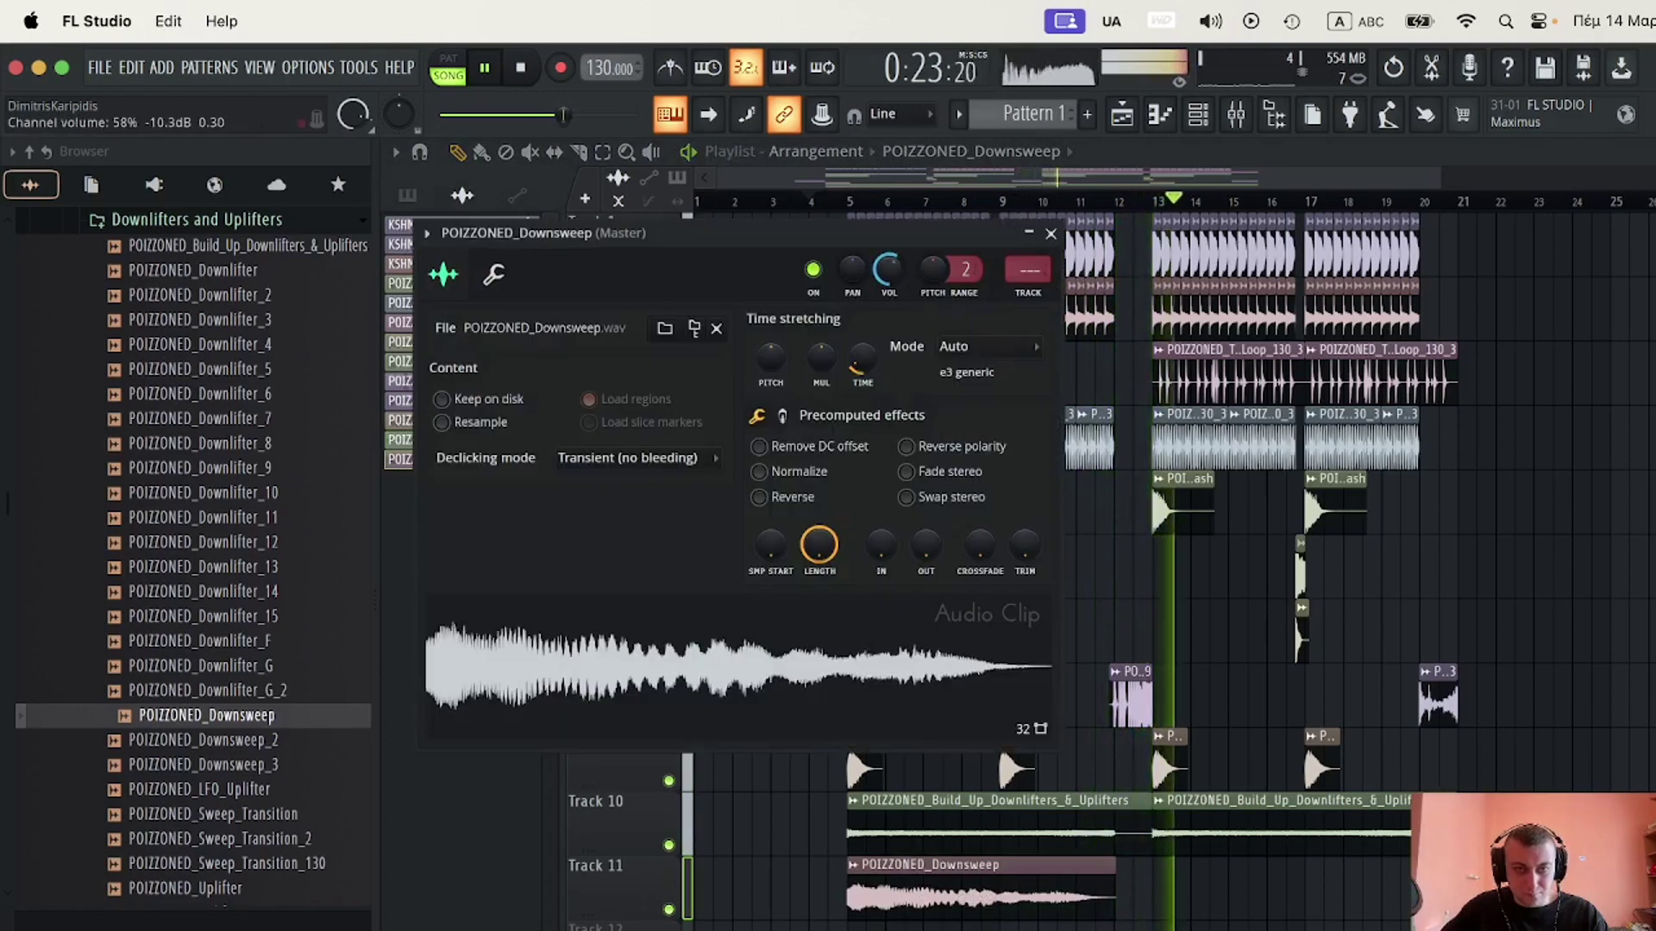
pyautogui.click(1158, 868)
pyautogui.press('space')
pyautogui.press('space')
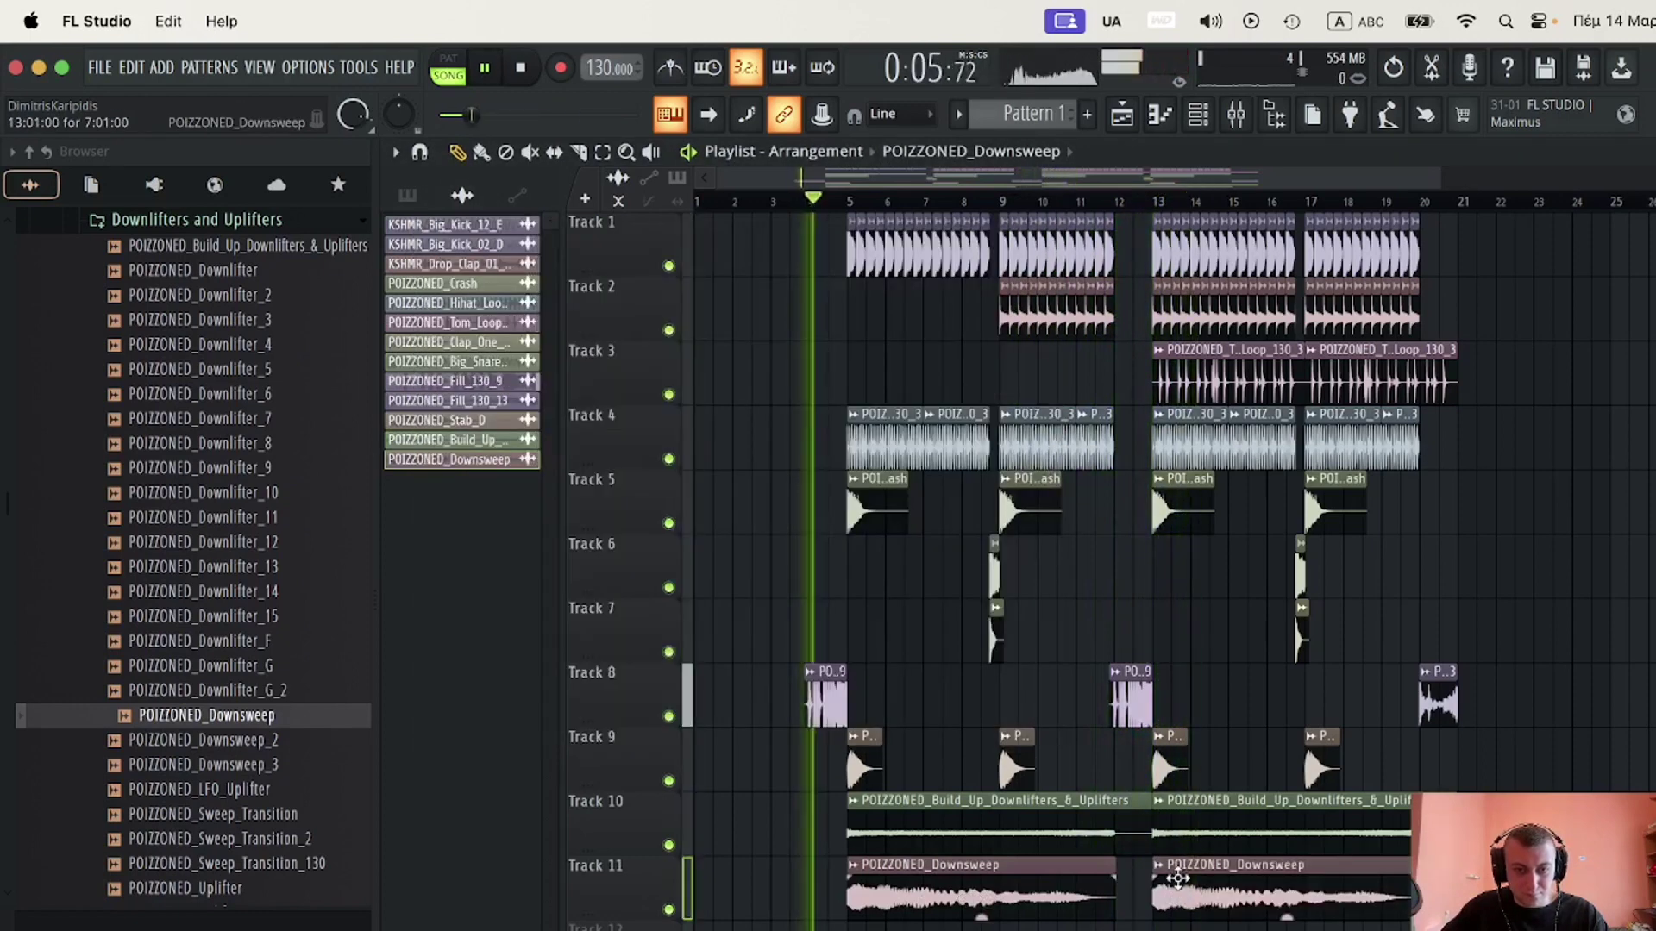
# - Set the POIZZONED_Downsweep channel volume to 48% and play the arrangement through to its end
pyautogui.click(881, 872)
pyautogui.moveTo(891, 246); pyautogui.dragTo(893, 307)
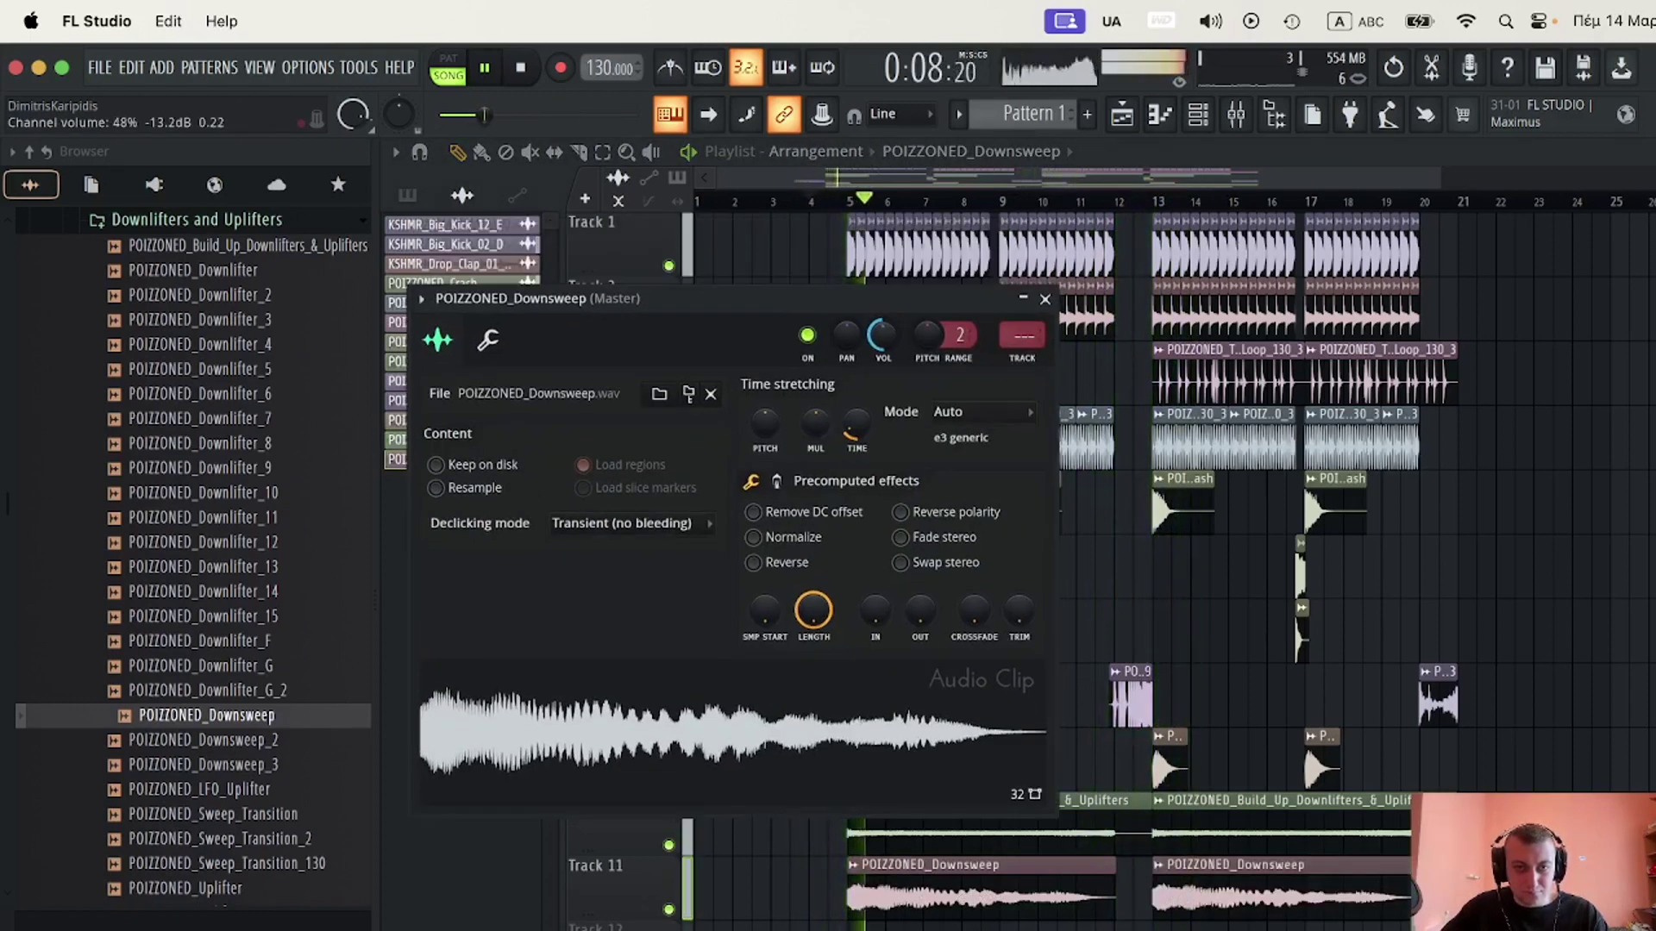
pyautogui.click(1047, 299)
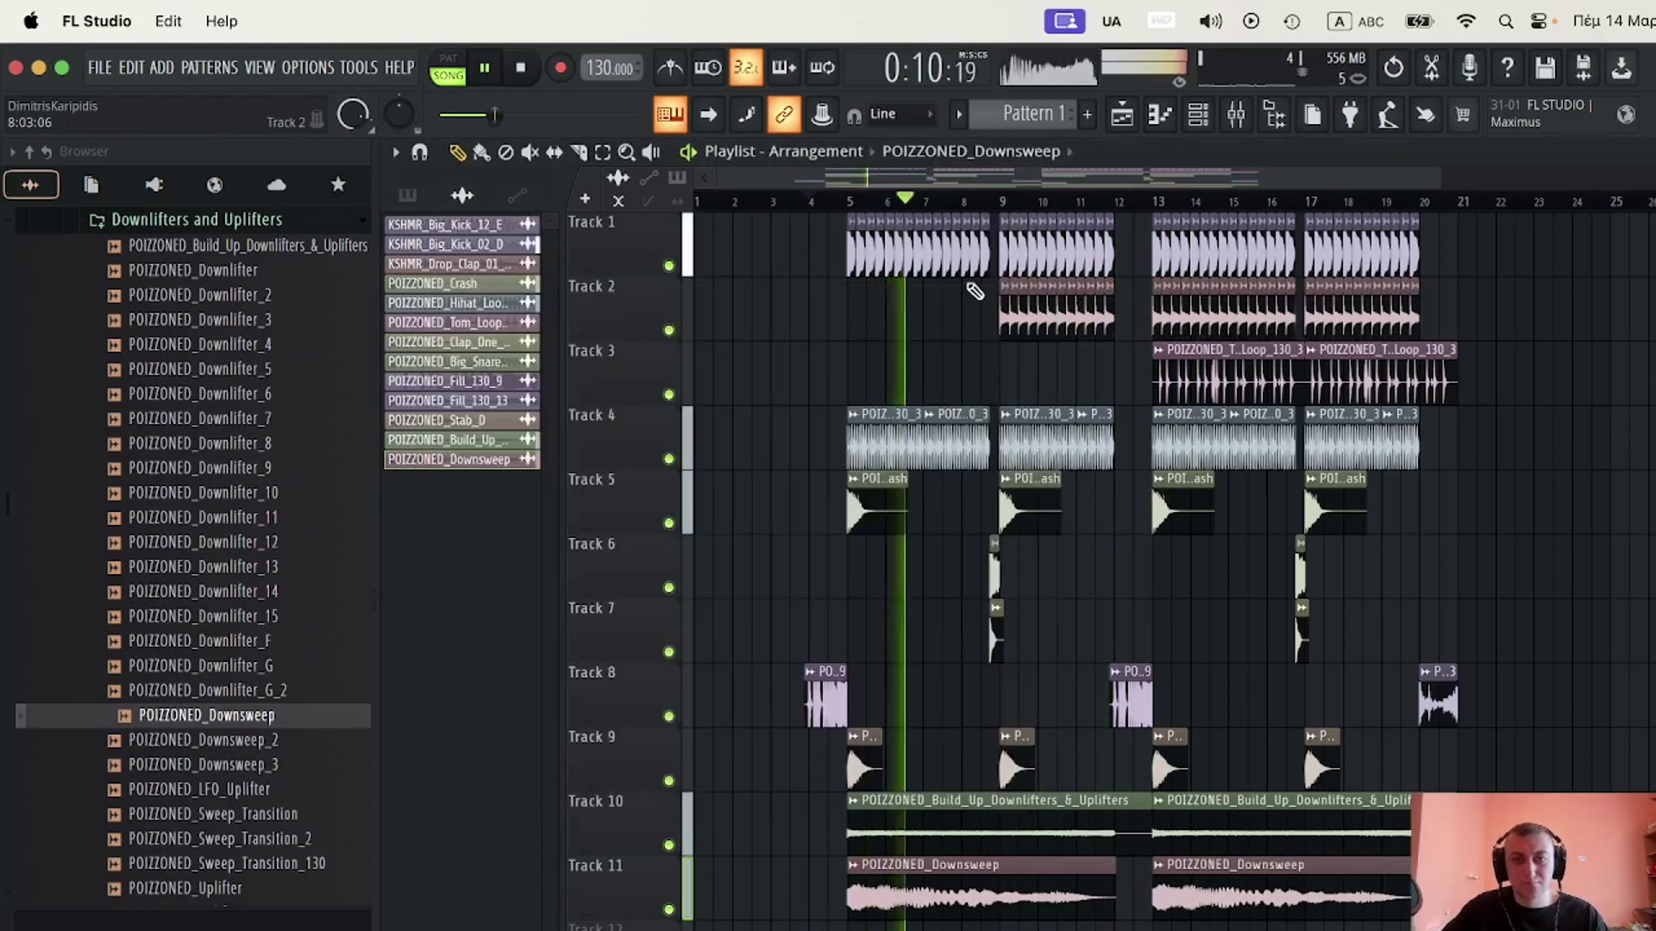
pyautogui.scroll(-2, 974, 292)
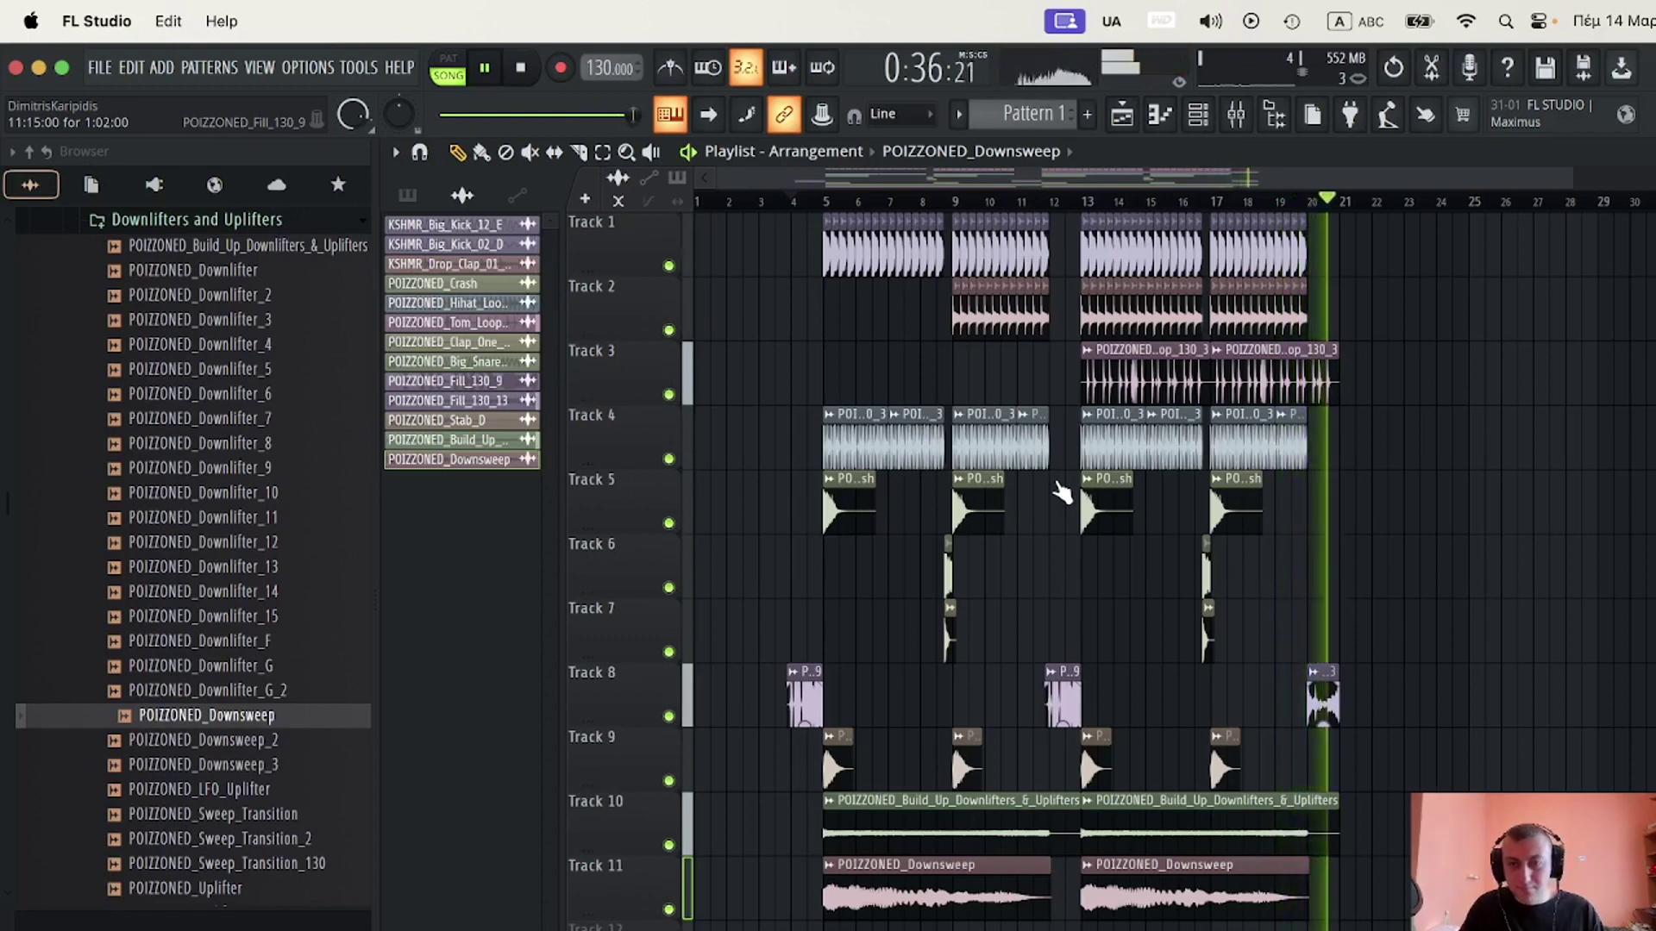
pyautogui.press('space')
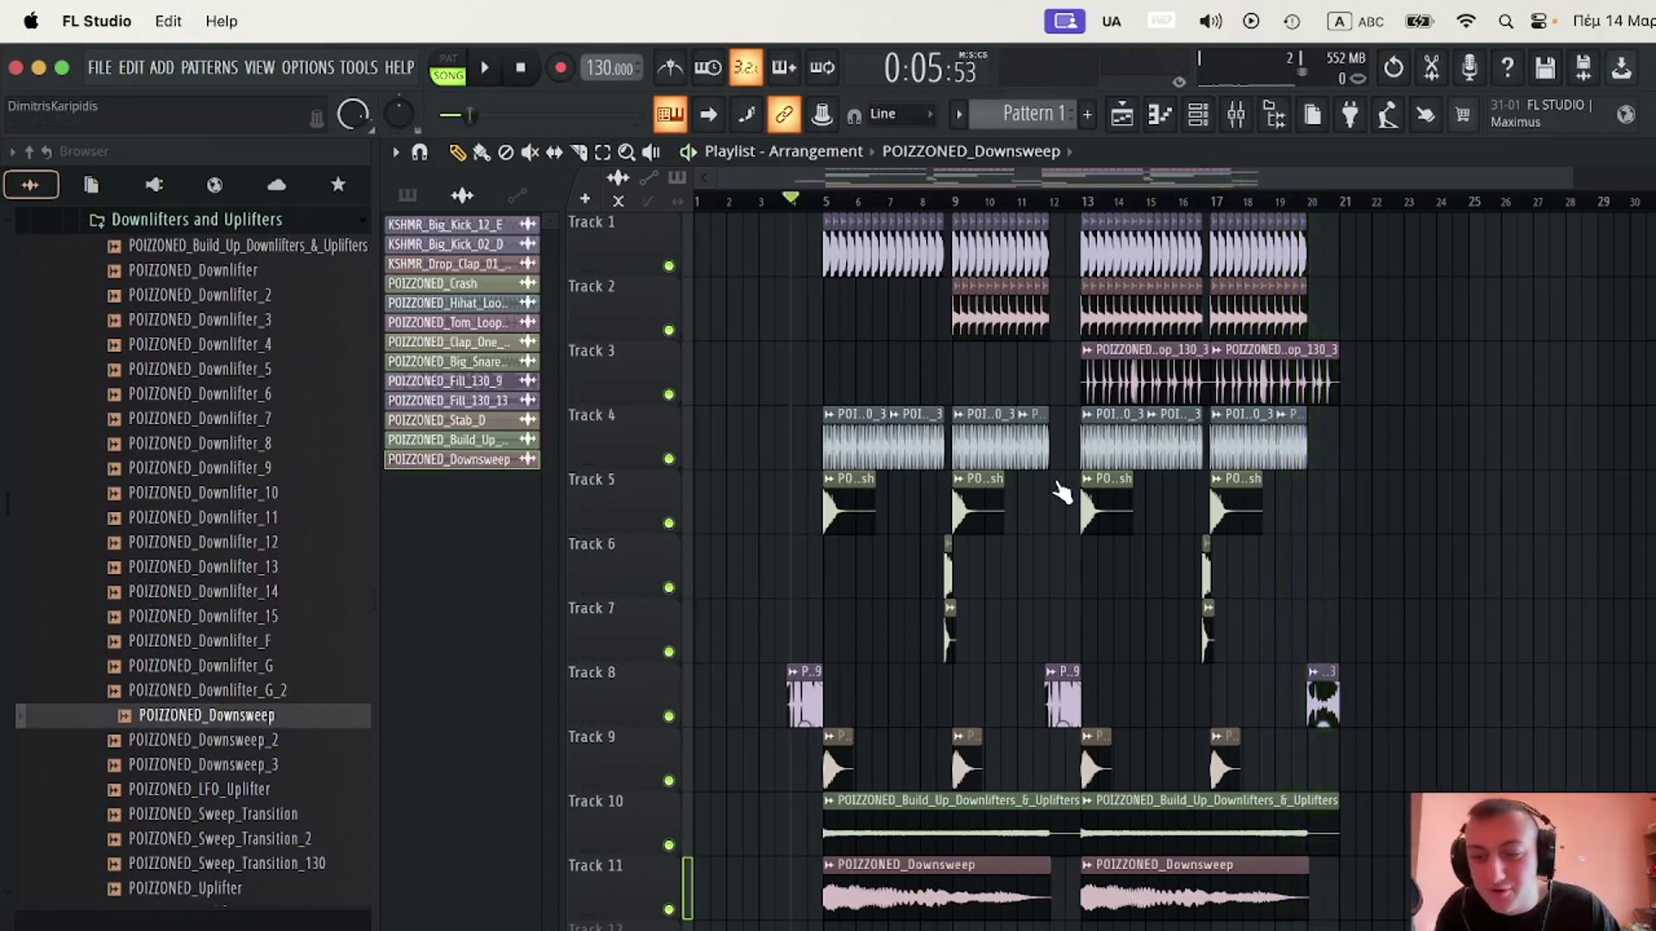